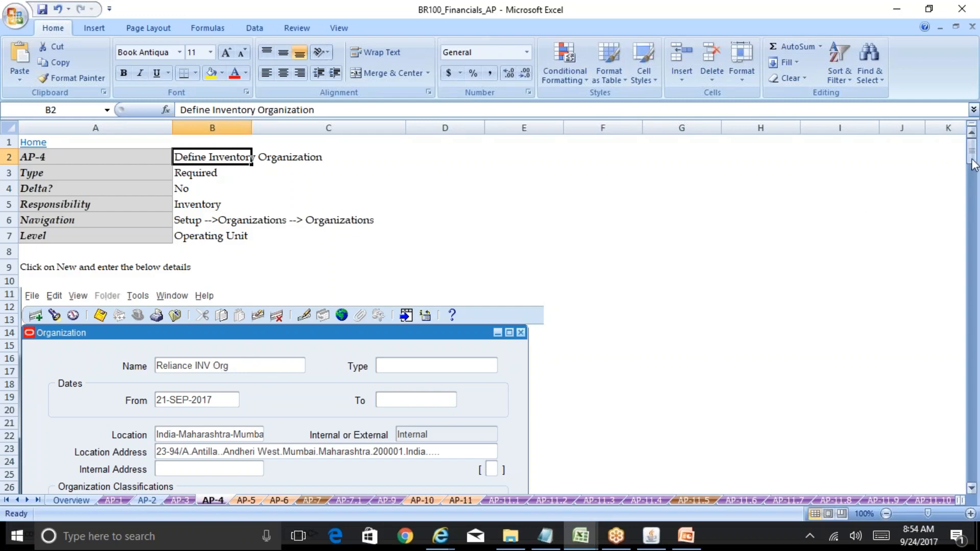
# Step: Switch to Oracle Applications and change the responsibility to Inventory, Vision Operations (USA)
pyautogui.moveTo(972, 163)
pyautogui.mouseDown()
pyautogui.moveTo(976, 316)
pyautogui.moveTo(976, 165)
pyautogui.mouseUp()
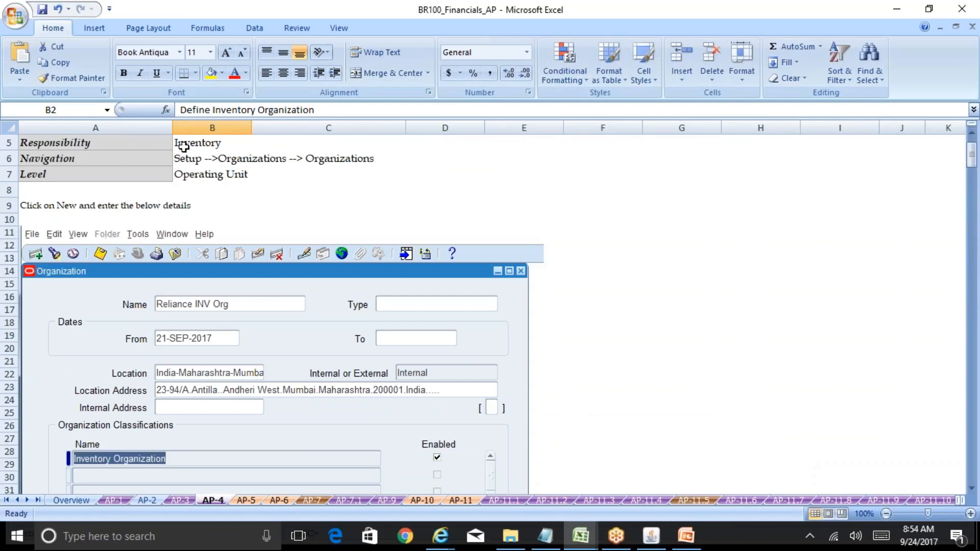
pyautogui.click(651, 536)
pyautogui.hotkey('alt', 'f')
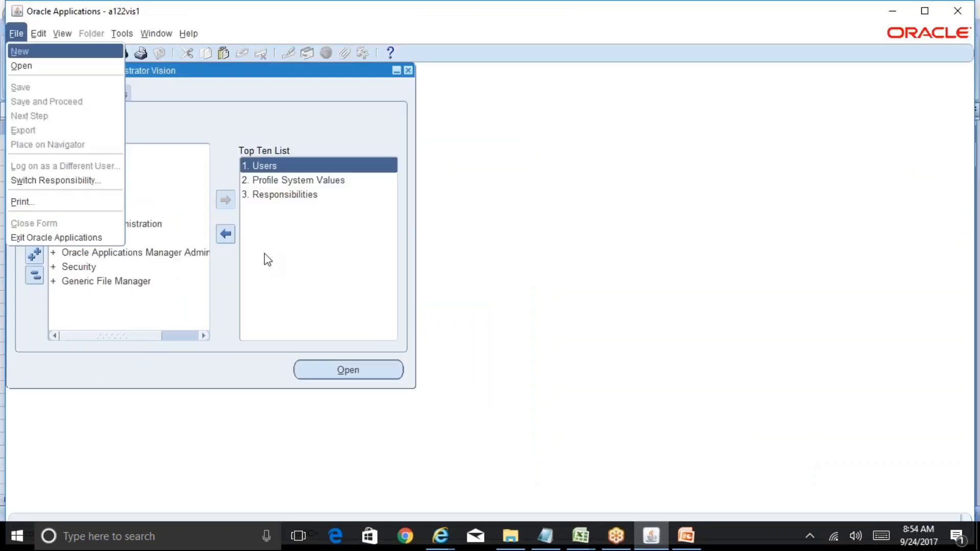
pyautogui.write('r')
pyautogui.write('in%')
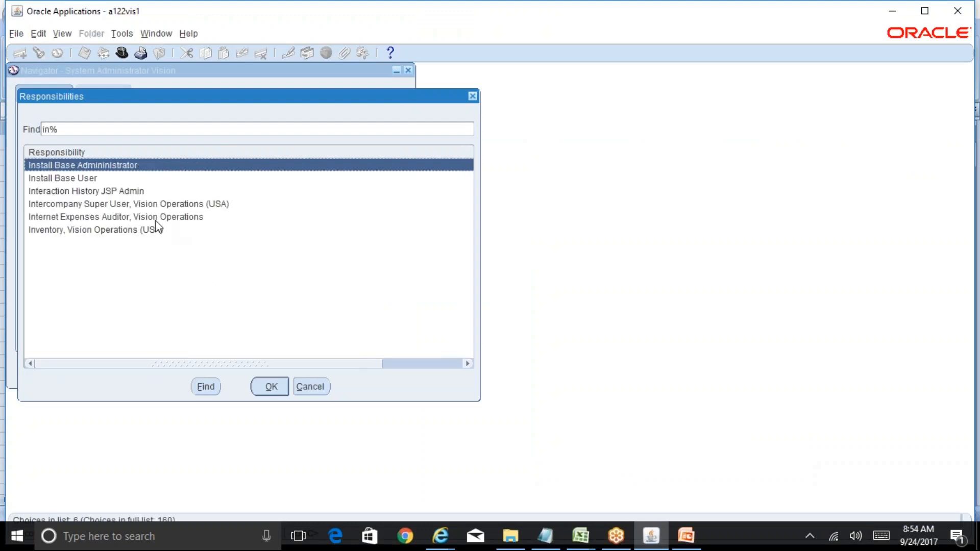
pyautogui.doubleClick(155, 234)
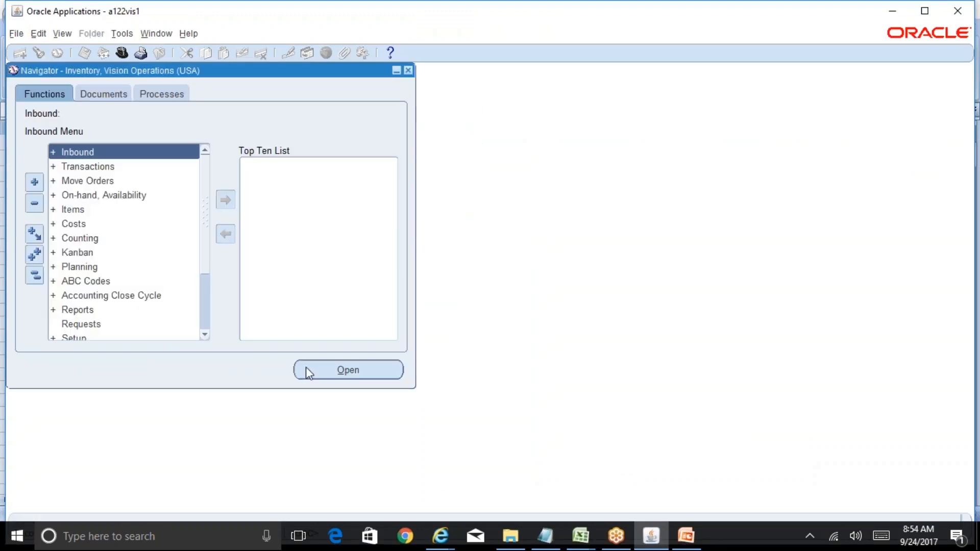
# Step: Open the Organizations form from the Organizations functions within the Inventory Setup functions
pyautogui.doubleClick(86, 336)
pyautogui.moveTo(204, 243); pyautogui.dragTo(210, 306)
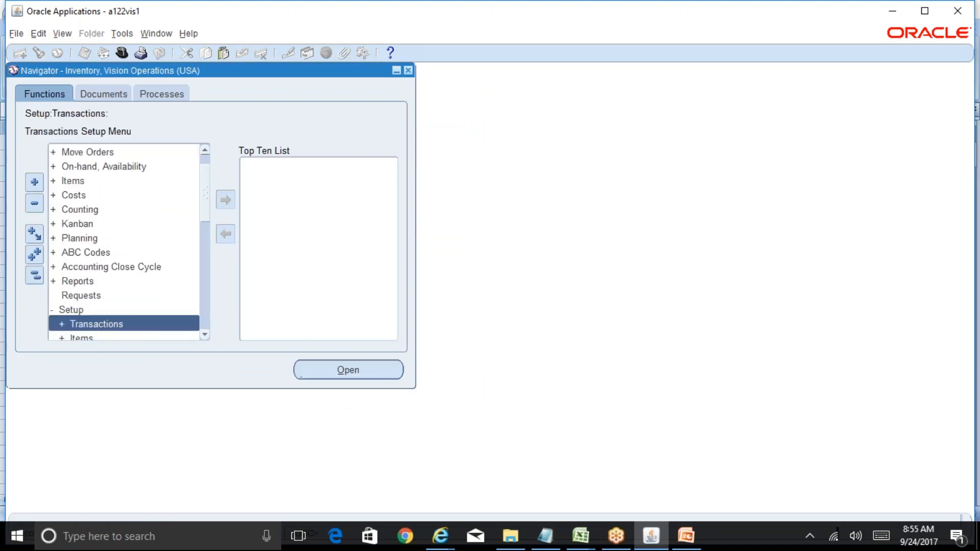
pyautogui.press('Down')
pyautogui.press('Down')
pyautogui.press('Down')
pyautogui.press('Down')
pyautogui.press('Down')
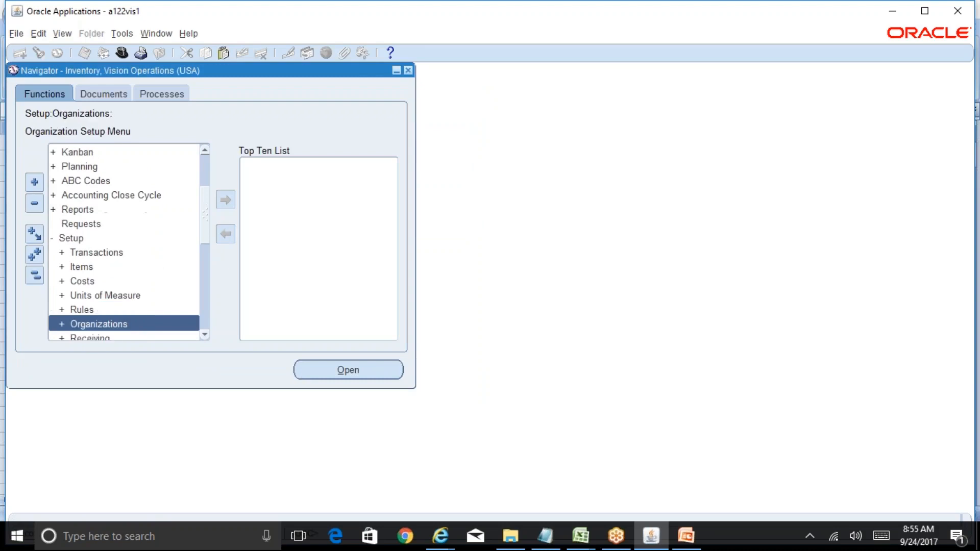
pyautogui.press('Return')
pyautogui.press('Down')
pyautogui.press('Down')
pyautogui.press('Up')
pyautogui.press('Return')
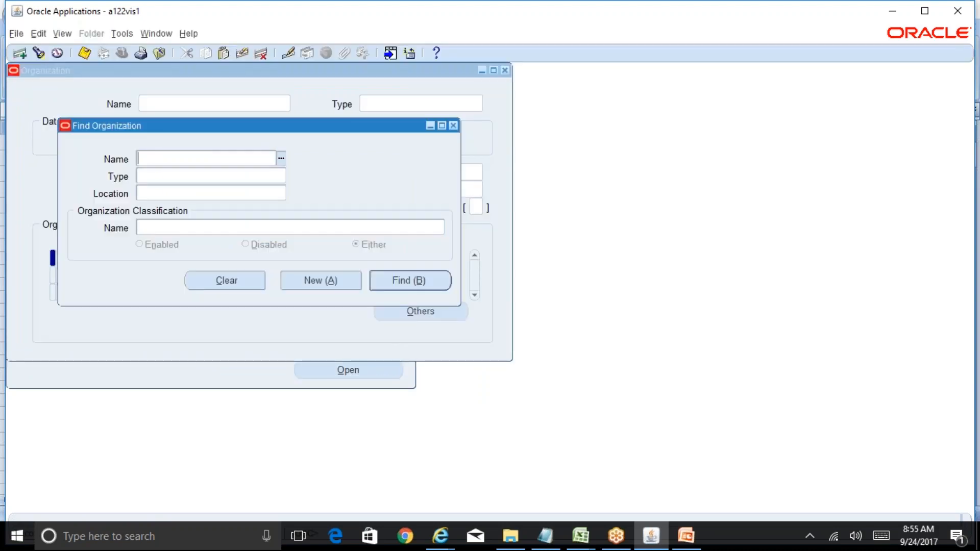
# Step: Find the organization matching Reliance%INV% and open the Reliance INV Org record
pyautogui.write('Reliance%INV%')
pyautogui.press('Tab')
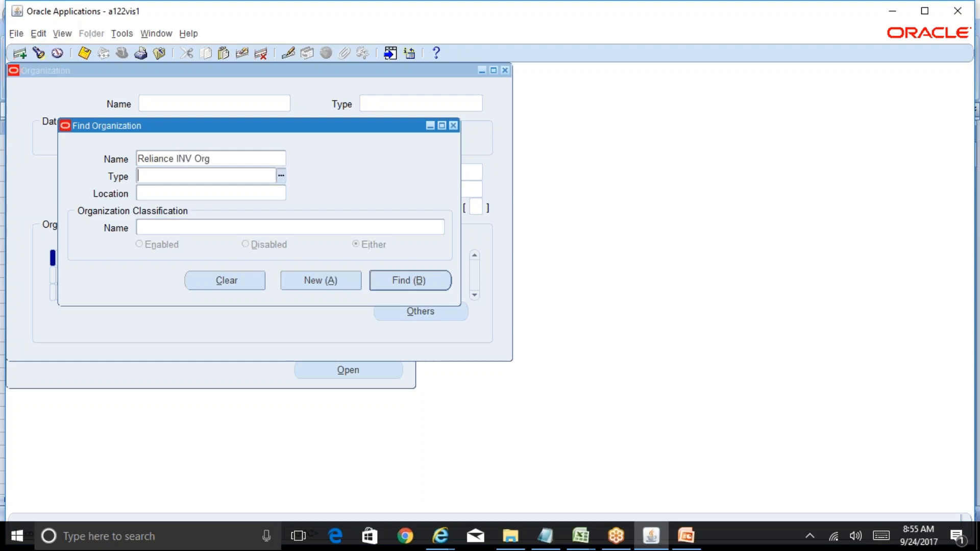
pyautogui.click(408, 280)
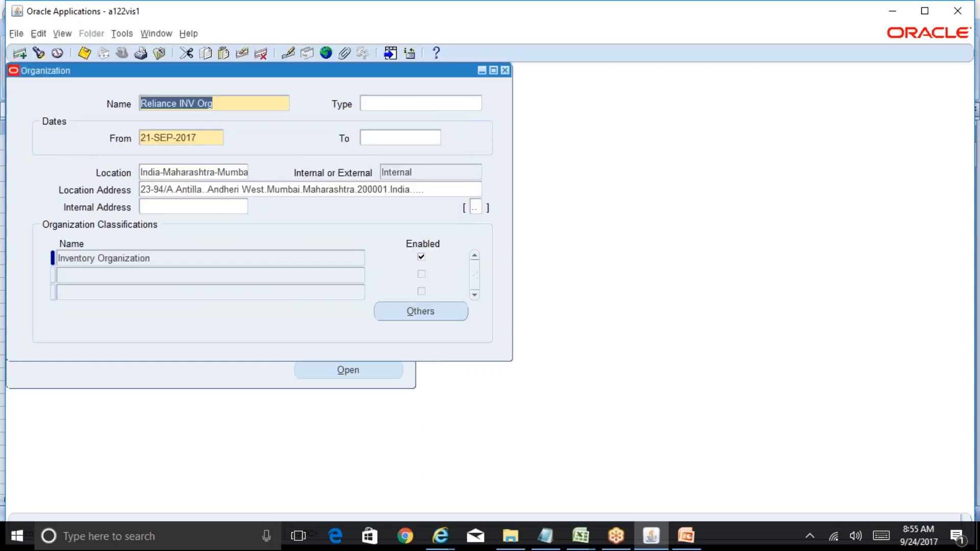
# Step: Open the accounting information details for the Inventory Organization classification of Reliance INV Org
pyautogui.click(161, 259)
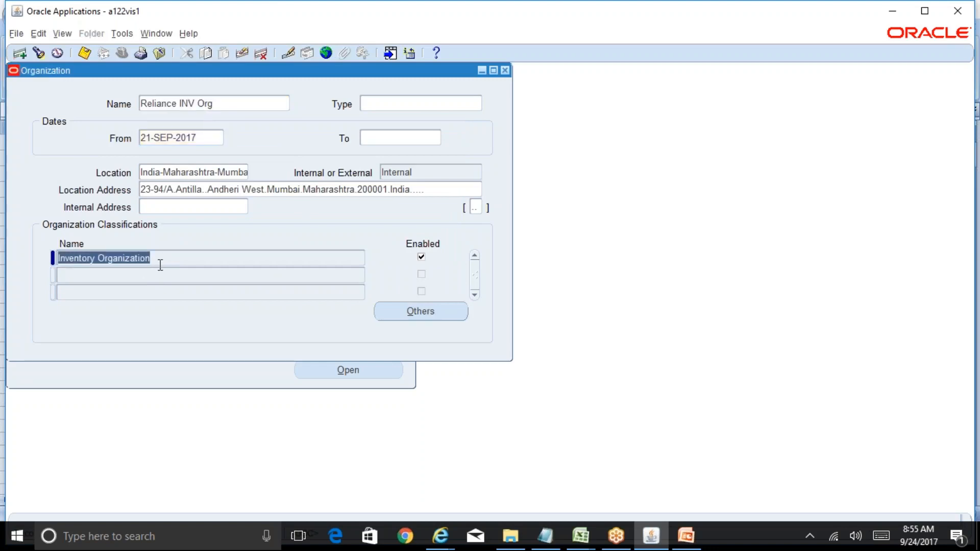
pyautogui.click(461, 311)
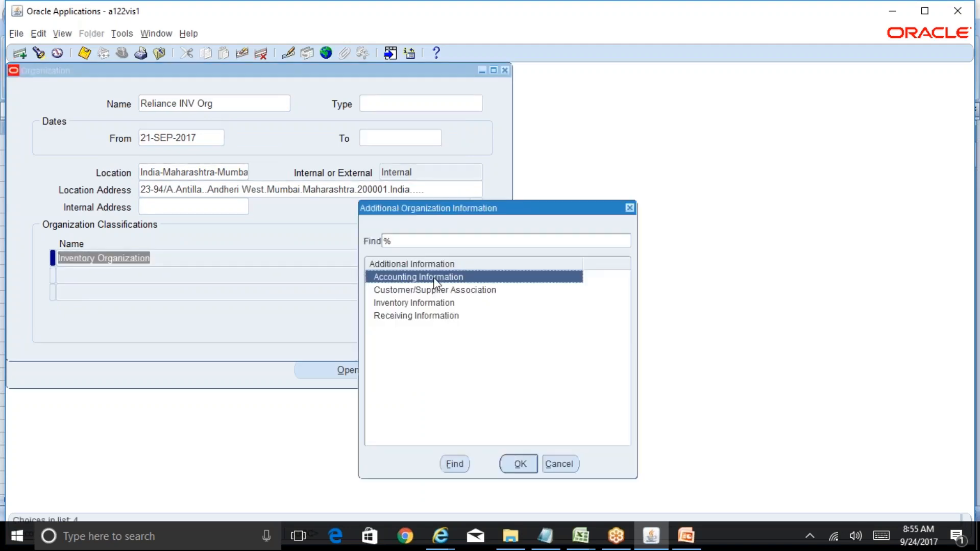
pyautogui.doubleClick(434, 278)
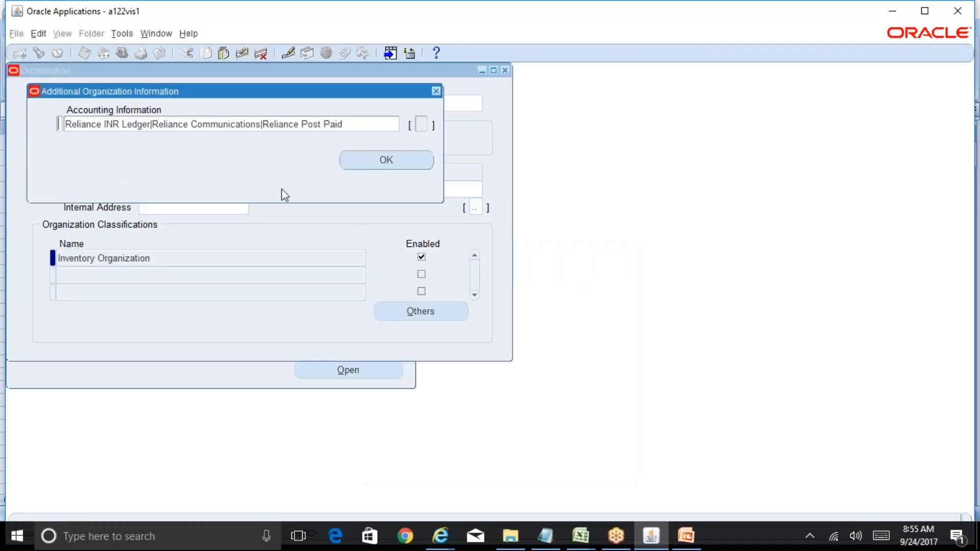
pyautogui.click(215, 124)
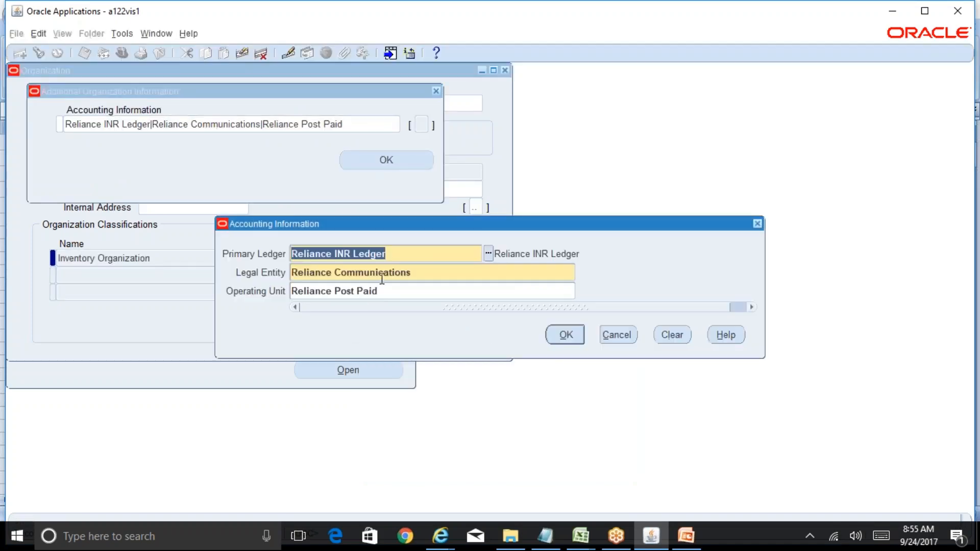
# Step: Compare the primary ledger, legal entity and operating unit with the Reliance Group structure slide in PowerPoint, and close the accounting information
pyautogui.click(686, 536)
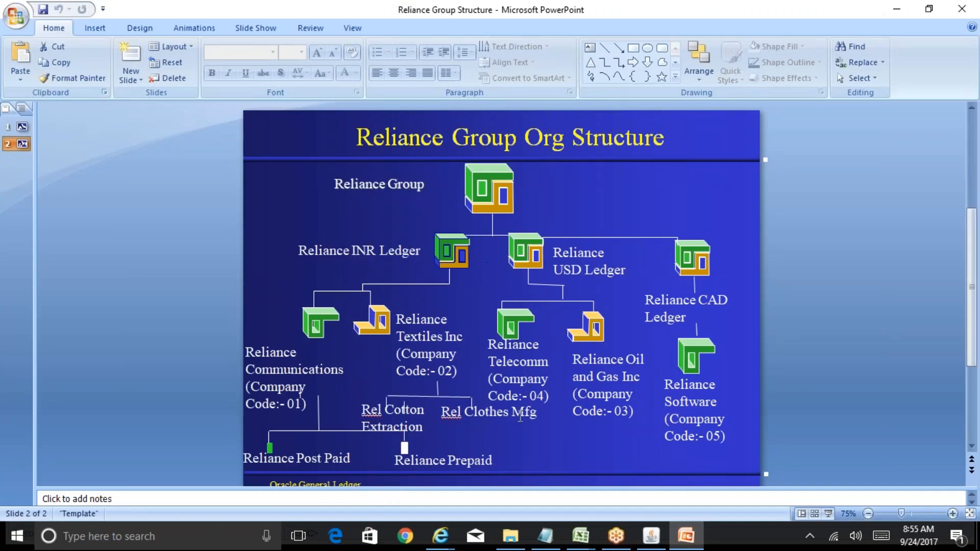
pyautogui.click(651, 536)
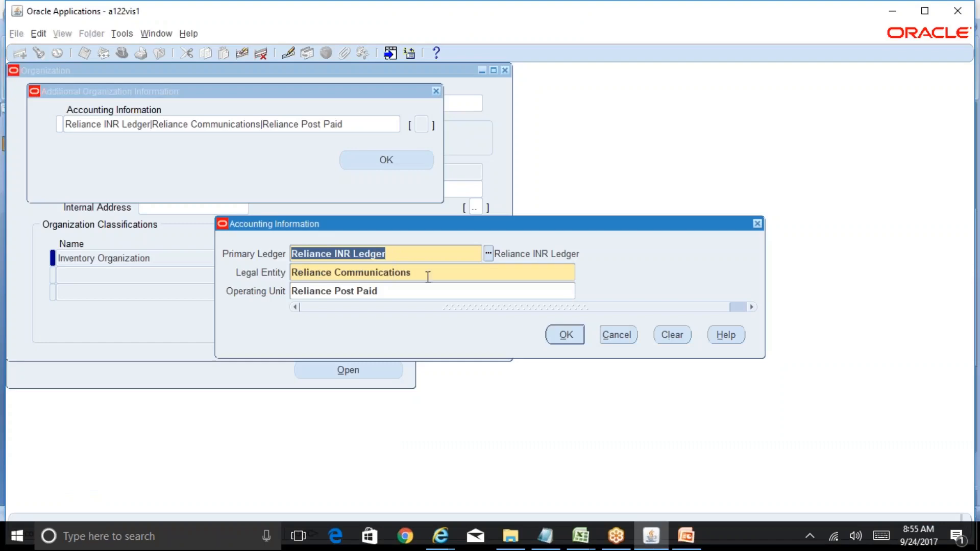
pyautogui.click(686, 535)
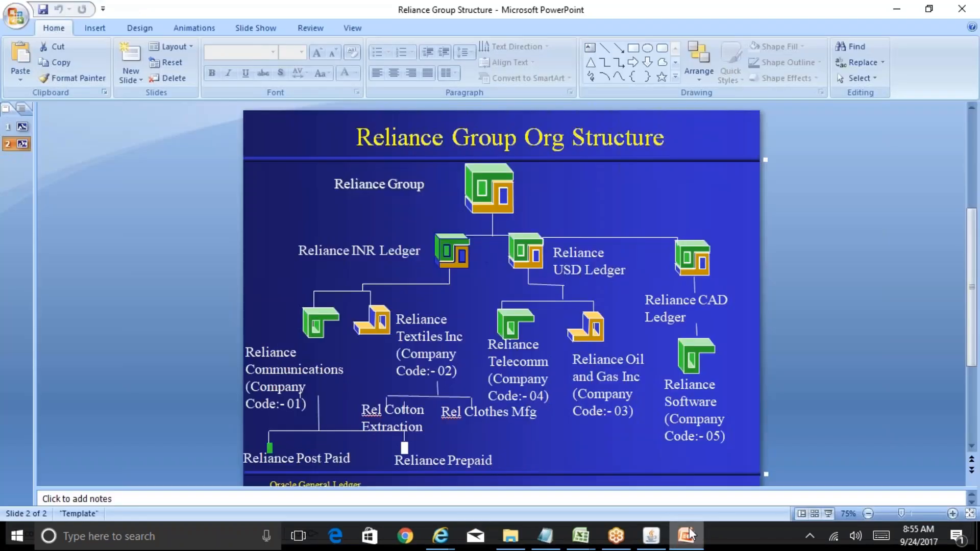
pyautogui.click(644, 533)
pyautogui.click(397, 289)
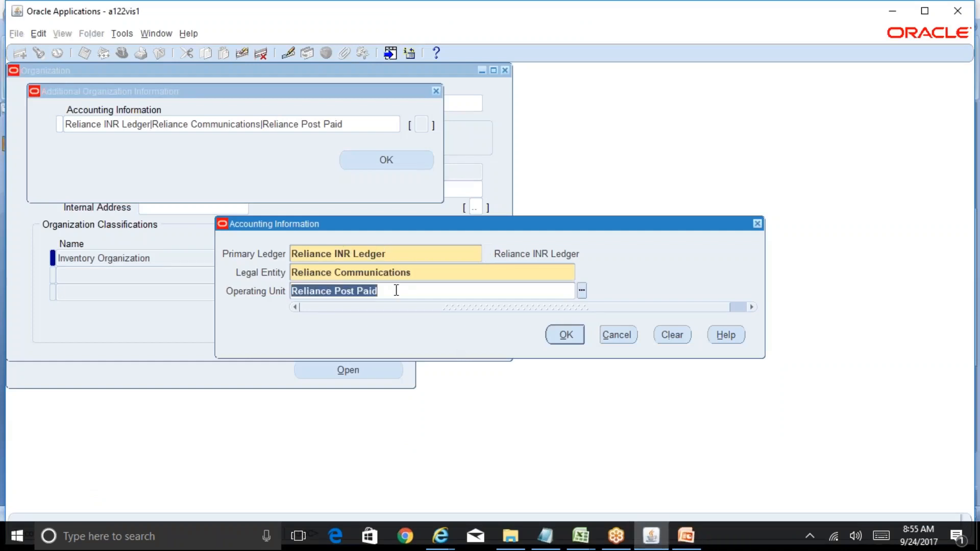
pyautogui.click(611, 342)
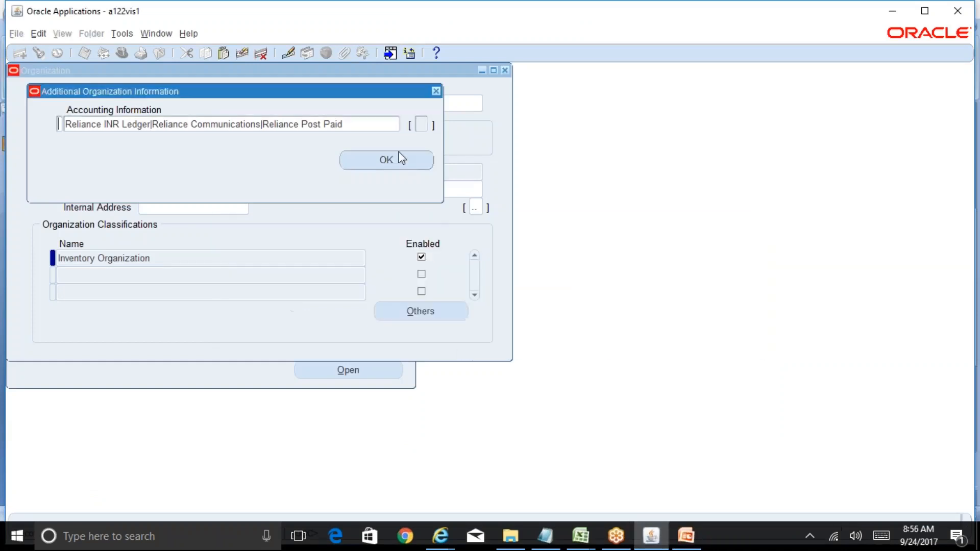
pyautogui.click(436, 92)
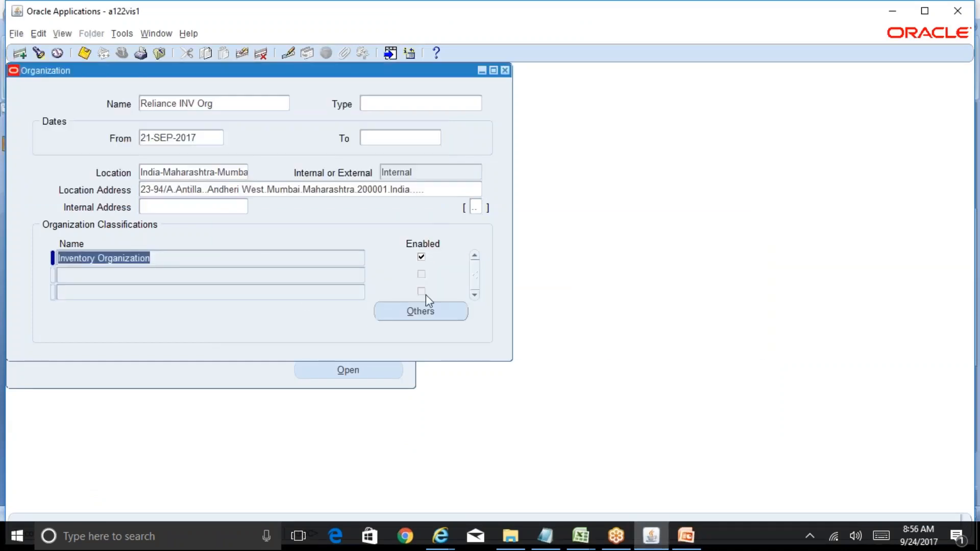
# Step: Review the organization's inventory information, covering costing, revision and lot, ATP and picking, inter-org and other accounts, and close the parameters
pyautogui.click(426, 310)
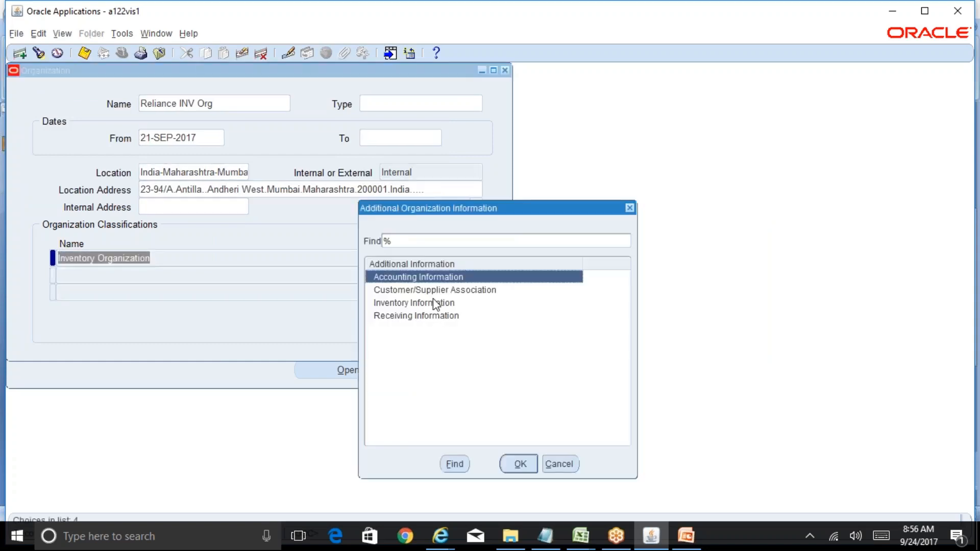
pyautogui.click(438, 303)
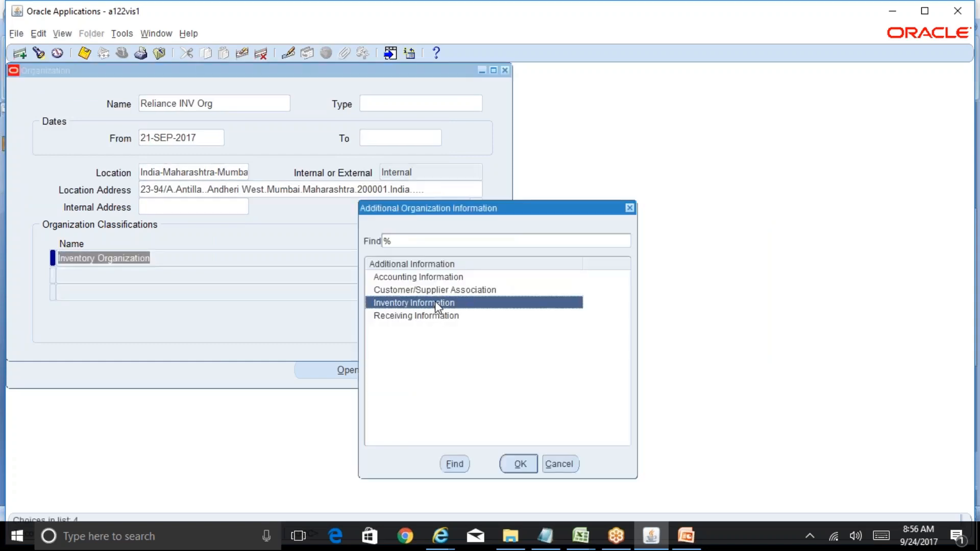
pyautogui.click(518, 464)
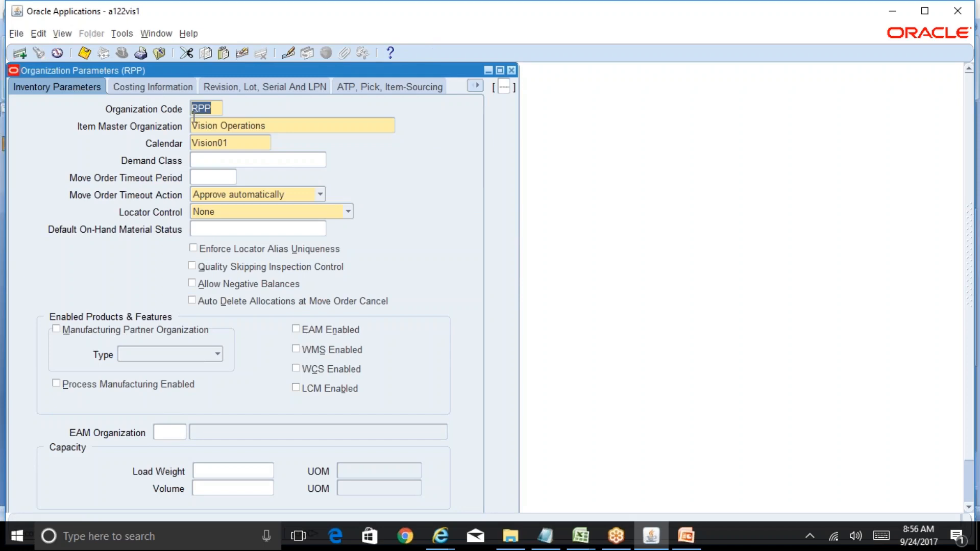
pyautogui.click(169, 86)
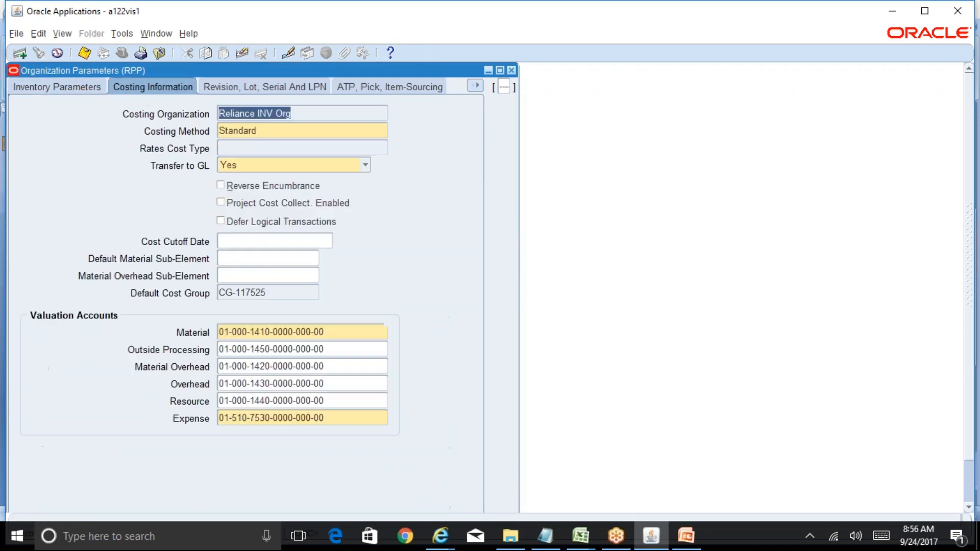
pyautogui.click(268, 87)
pyautogui.click(388, 88)
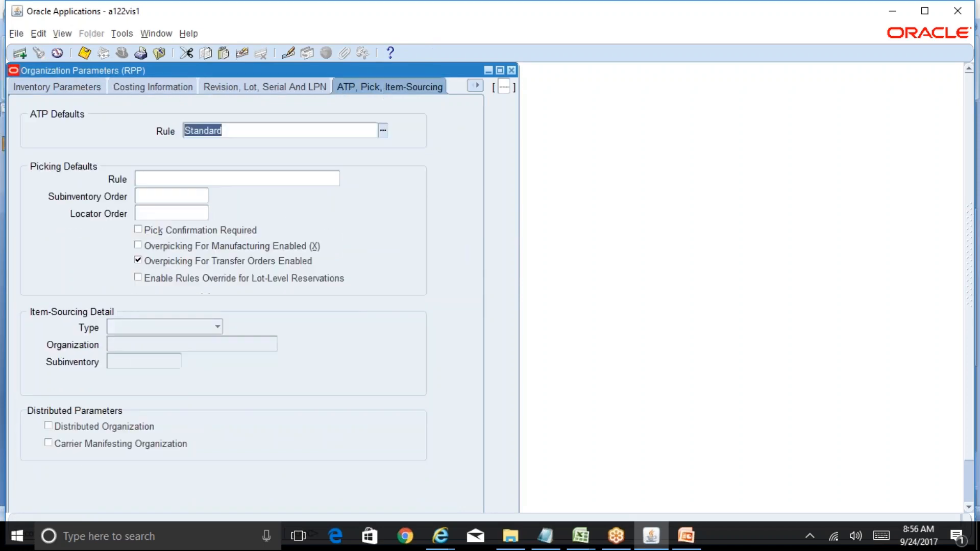
pyautogui.click(476, 87)
pyautogui.click(451, 162)
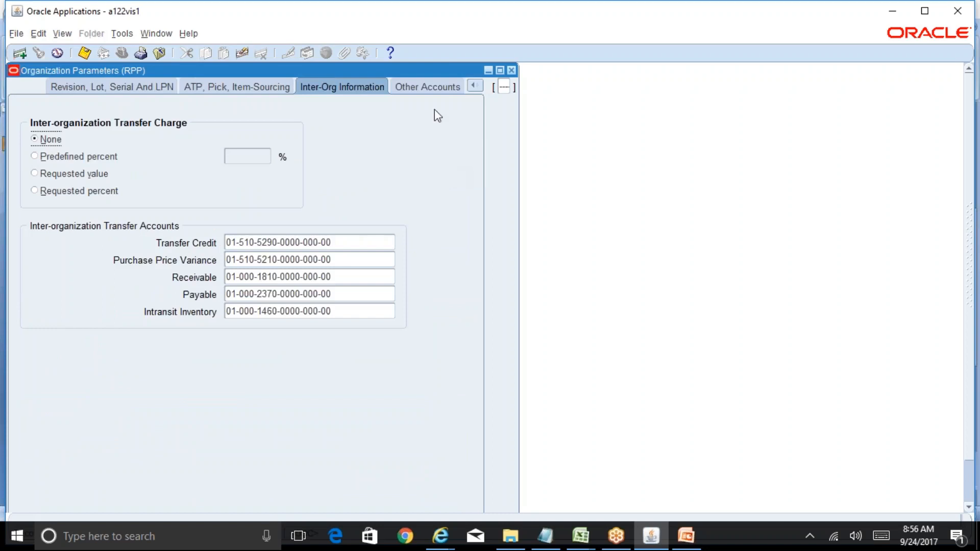
pyautogui.click(429, 87)
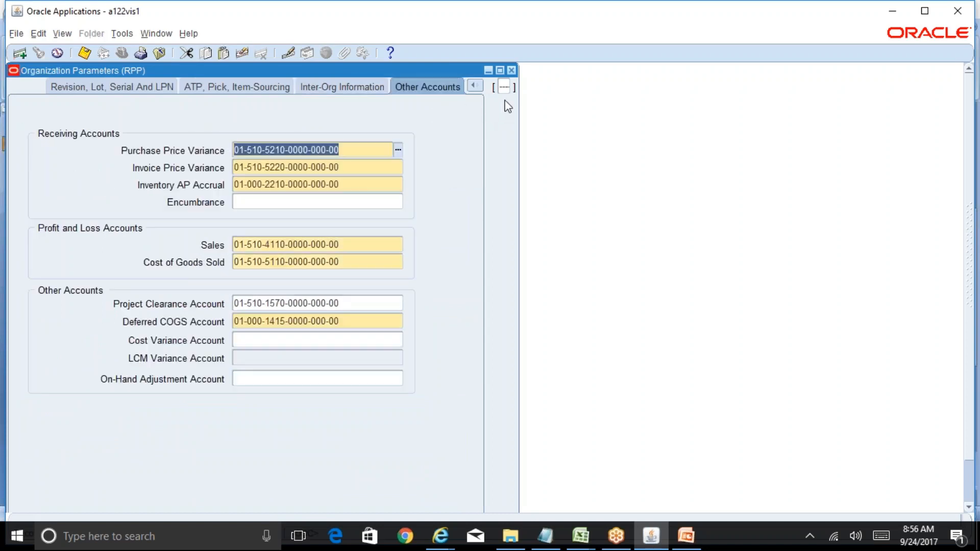
pyautogui.click(512, 70)
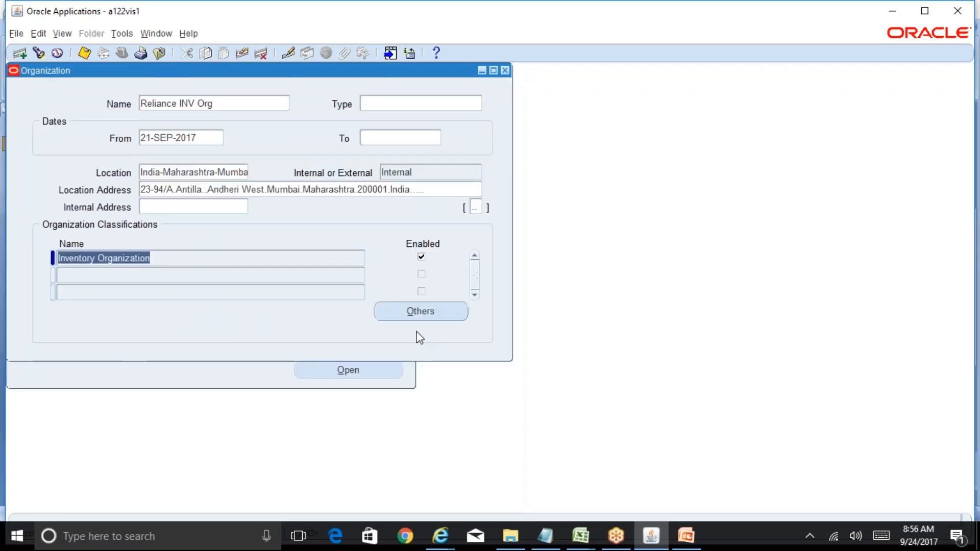
# Step: Open the organization's receiving information, review the Receiving Options page in the browser, and close that page
pyautogui.click(445, 313)
pyautogui.click(418, 315)
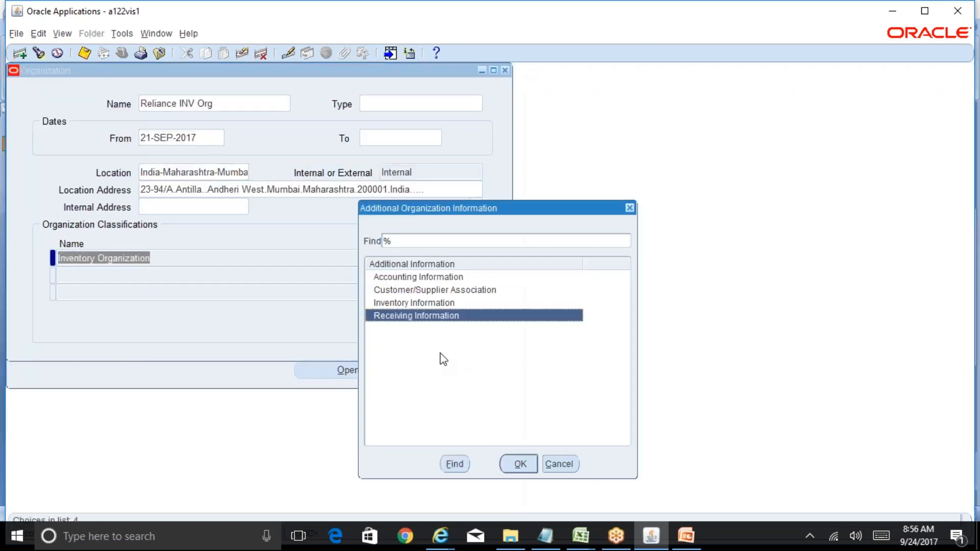
pyautogui.click(522, 464)
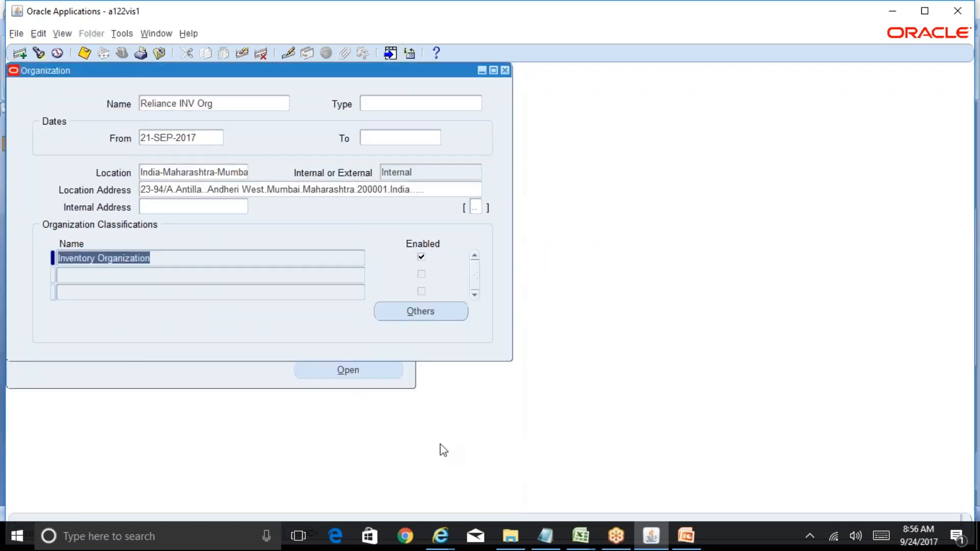
pyautogui.click(440, 535)
pyautogui.click(646, 483)
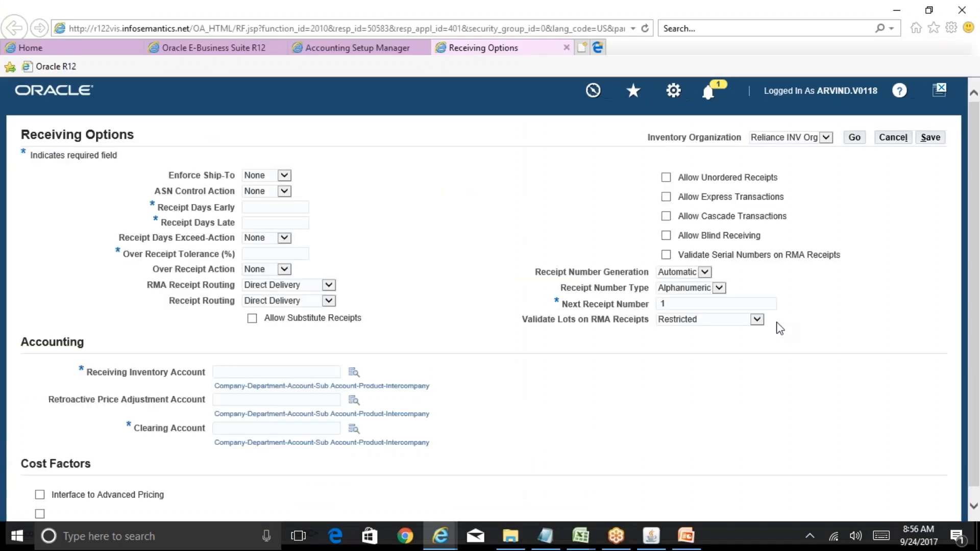
pyautogui.moveTo(974, 183); pyautogui.dragTo(975, 153)
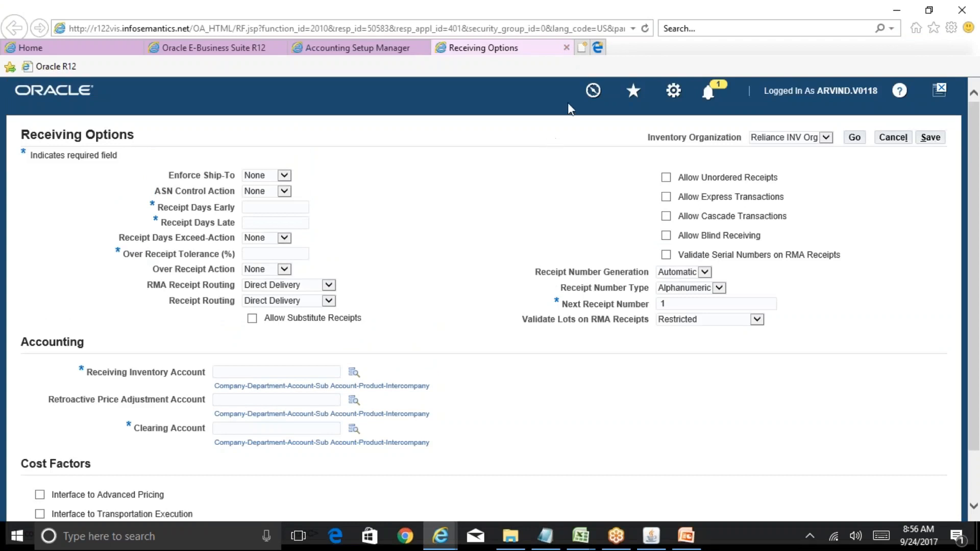
pyautogui.click(567, 48)
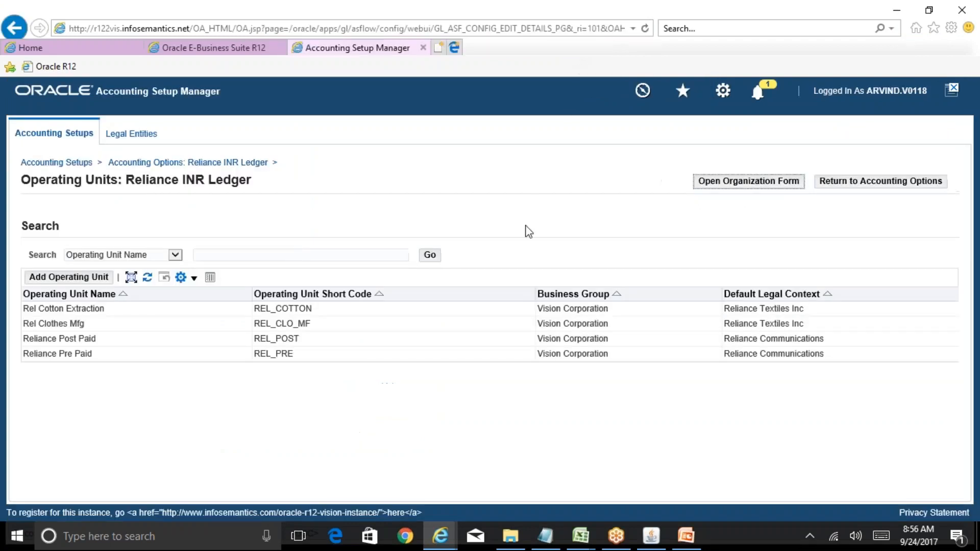
# Step: Return to the Organization form in Oracle Applications and check the Reliance Group structure slide in PowerPoint again
pyautogui.click(654, 534)
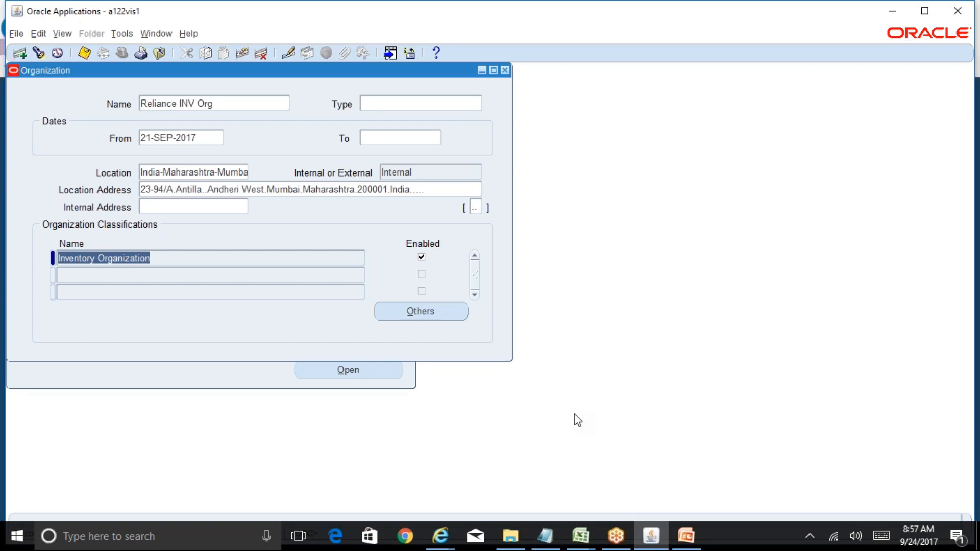
pyautogui.click(685, 535)
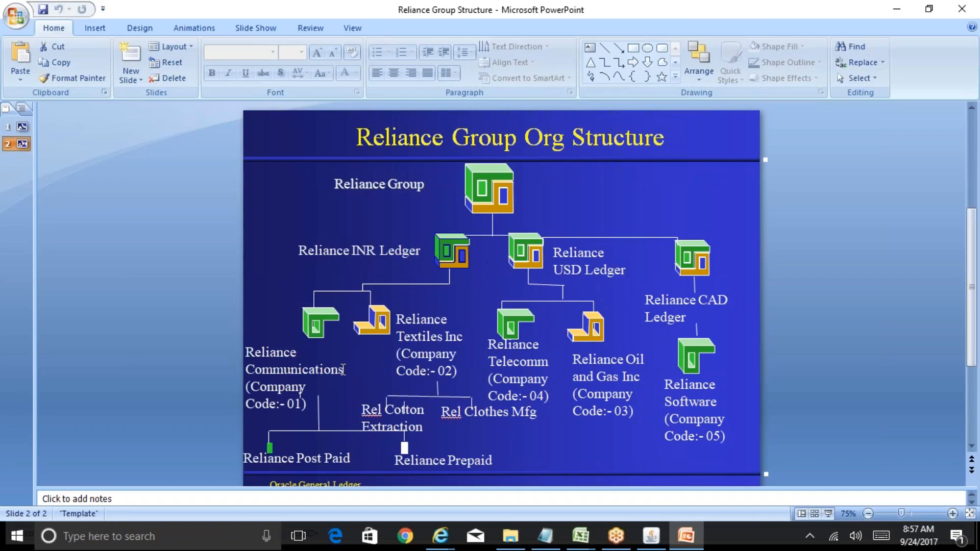
pyautogui.click(651, 536)
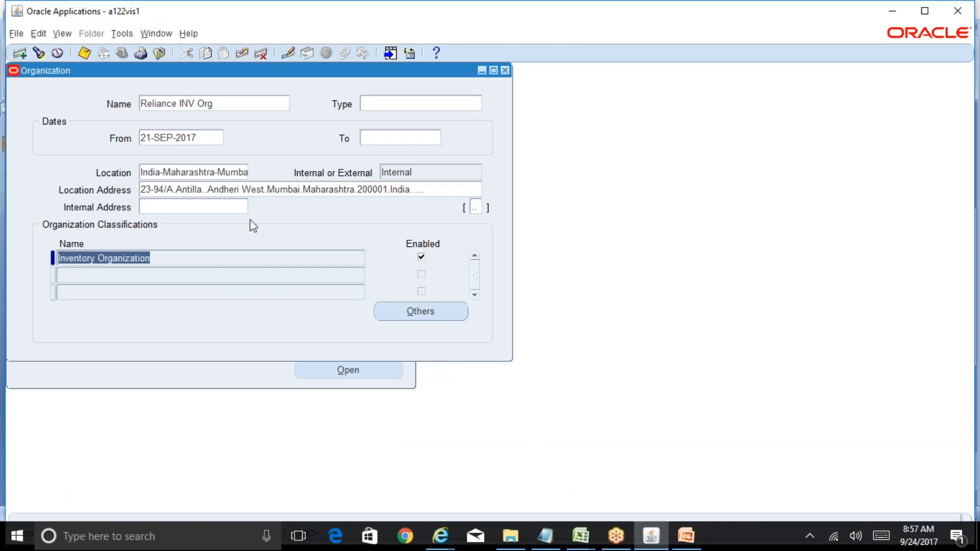
# Step: Review the accounting information of Reliance INV Org again, close the Organization form and collapse the navigator's function list
pyautogui.click(231, 173)
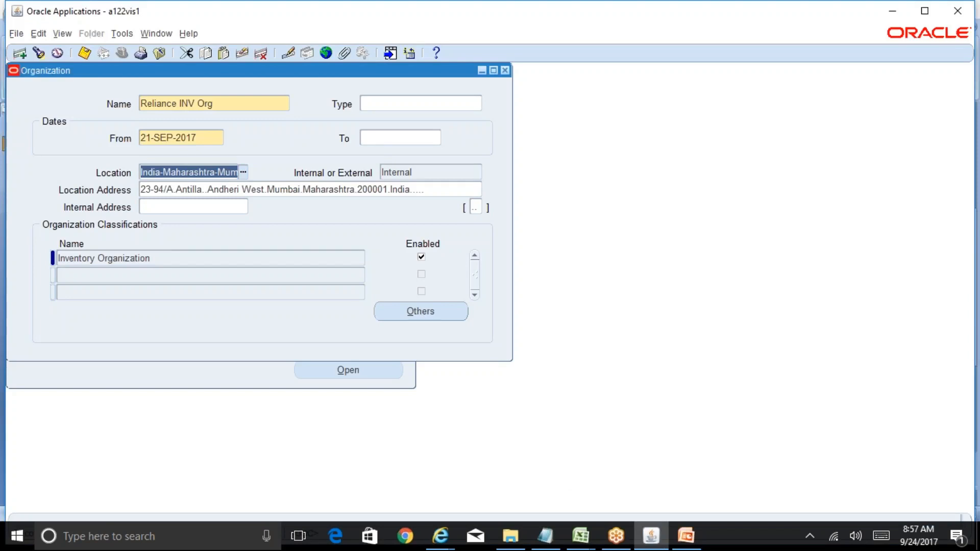
pyautogui.click(442, 313)
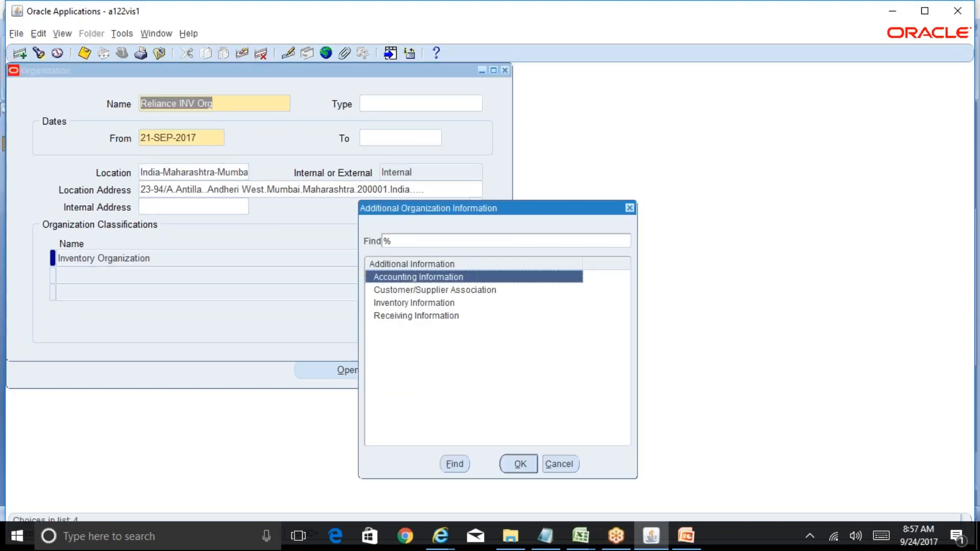
pyautogui.click(519, 462)
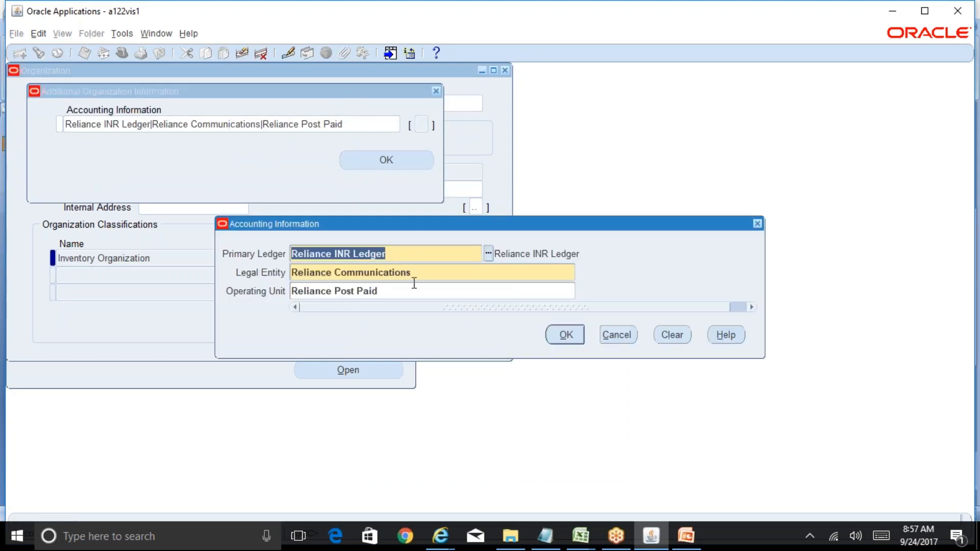
pyautogui.click(616, 336)
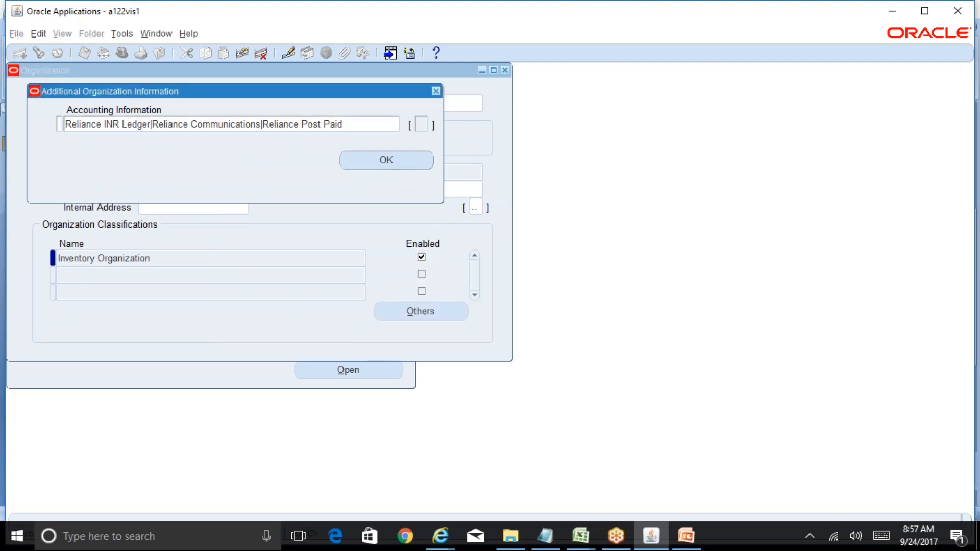
pyautogui.click(388, 160)
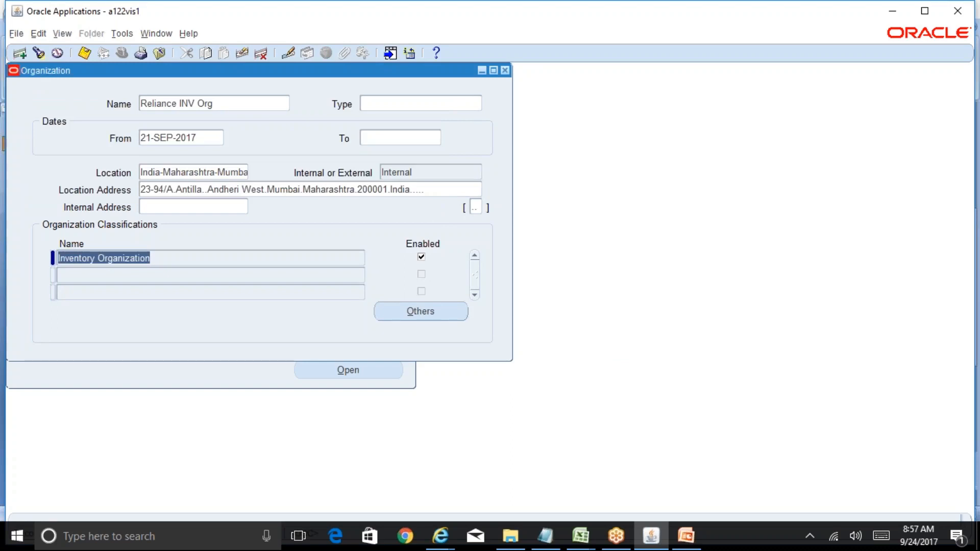
pyautogui.click(505, 70)
pyautogui.click(35, 275)
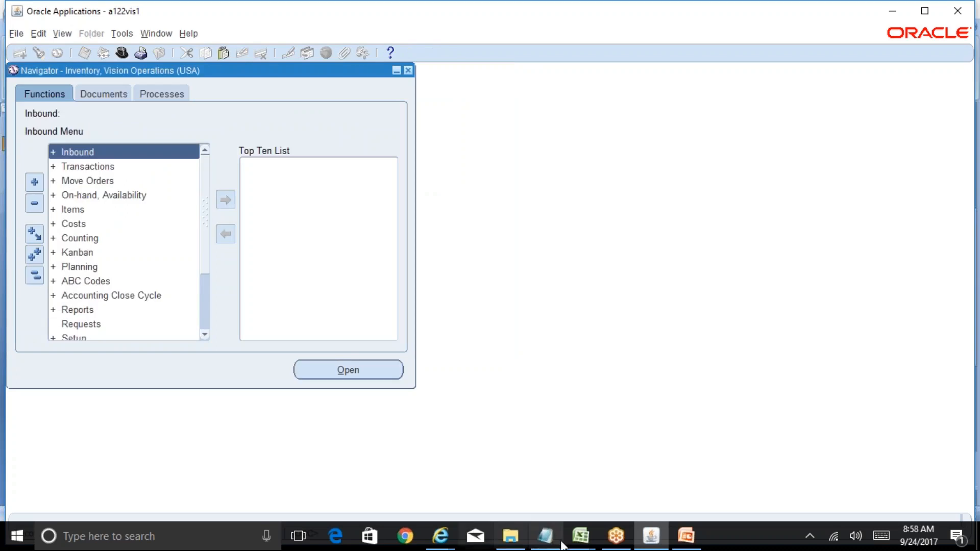
# Step: Switch to the BR100_Financials_AP workbook in Excel and review the AP-4 Define Inventory Organization and AP-5 Financial Options sheets
pyautogui.moveTo(580, 536)
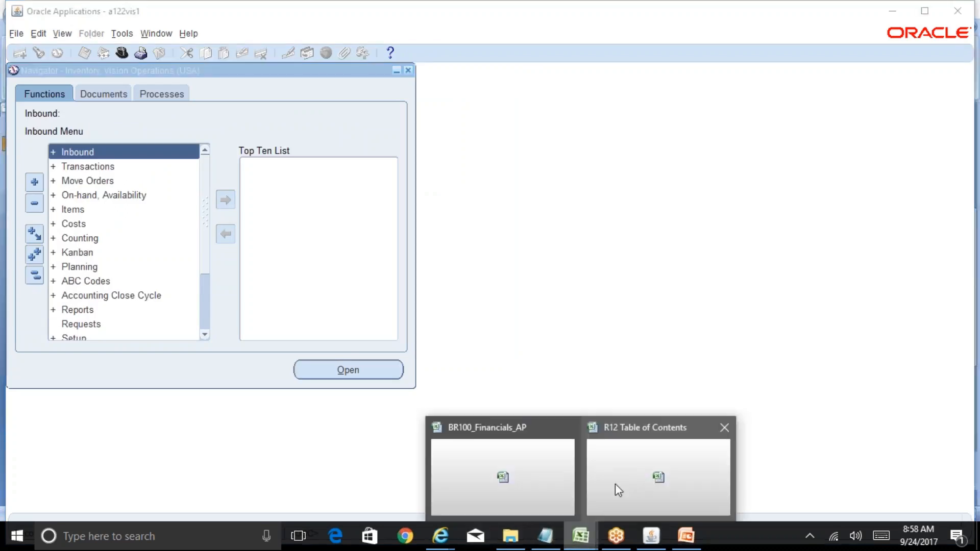
pyautogui.click(531, 488)
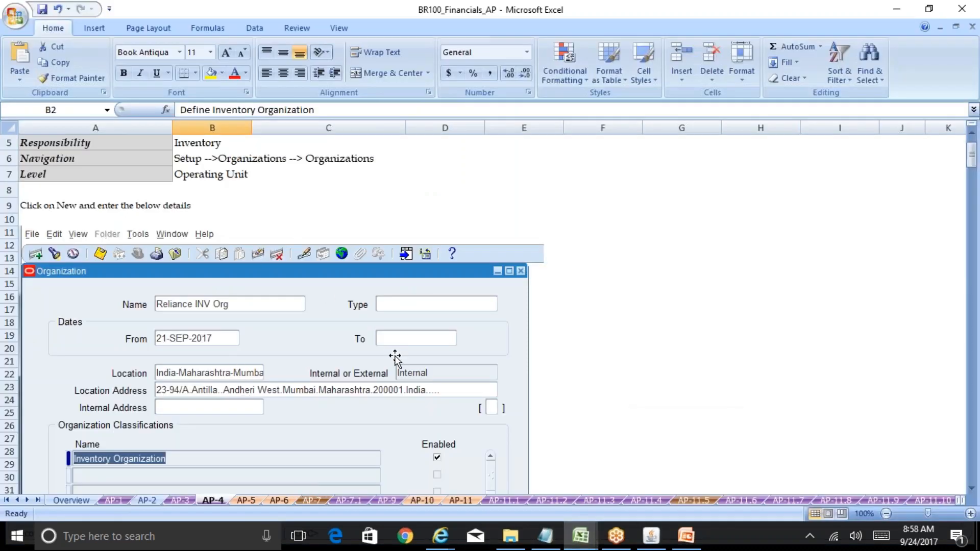
pyautogui.moveTo(975, 153)
pyautogui.mouseDown()
pyautogui.moveTo(977, 482)
pyautogui.moveTo(977, 136)
pyautogui.mouseUp()
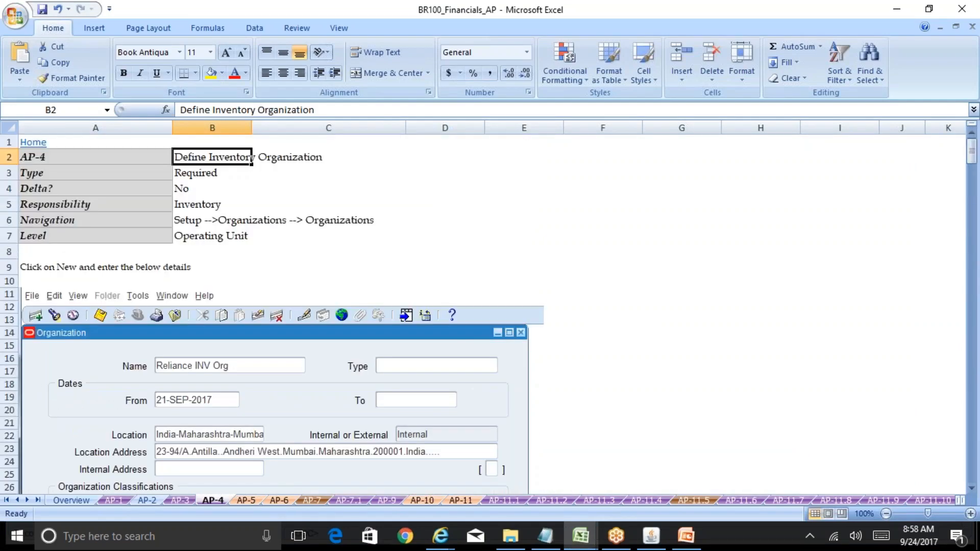
pyautogui.click(252, 497)
pyautogui.click(198, 295)
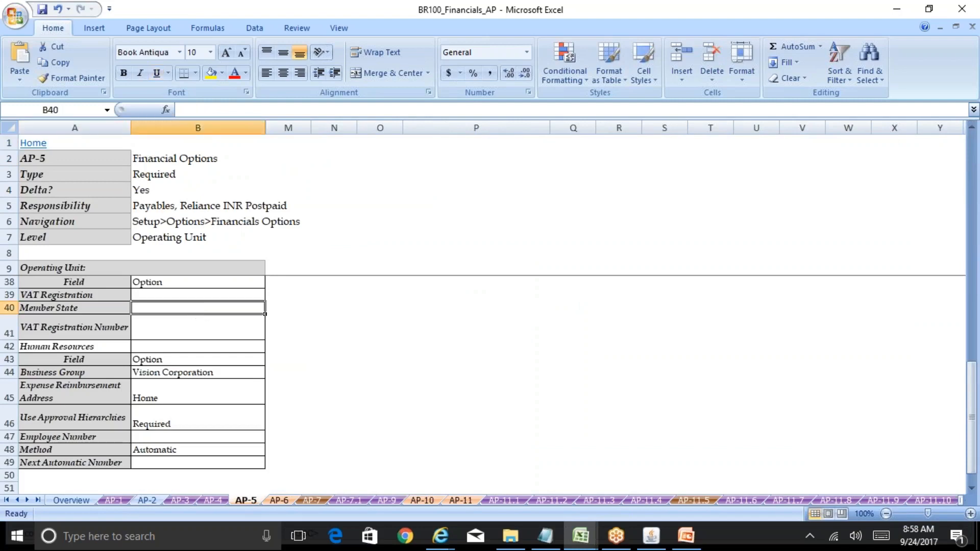
pyautogui.press('Up')
pyautogui.press('Up')
pyautogui.press('Up')
pyautogui.press('Up')
pyautogui.press('Up')
pyautogui.press('Up')
pyautogui.press('Up')
pyautogui.press('Up')
pyautogui.press('Up')
pyautogui.press('Up')
pyautogui.press('Up')
pyautogui.press('Up')
pyautogui.press('Up')
pyautogui.press('Up')
pyautogui.press('Up')
pyautogui.press('Up')
pyautogui.press('Up')
pyautogui.press('Up')
pyautogui.press('Up')
pyautogui.press('Up')
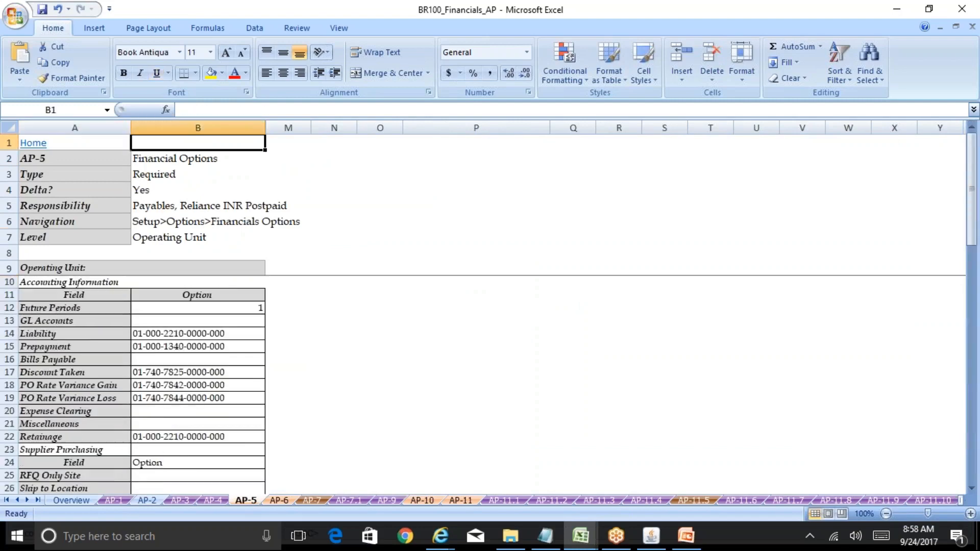
pyautogui.press('Down')
pyautogui.press('Down')
pyautogui.press('Down')
pyautogui.press('Down')
pyautogui.press('Down')
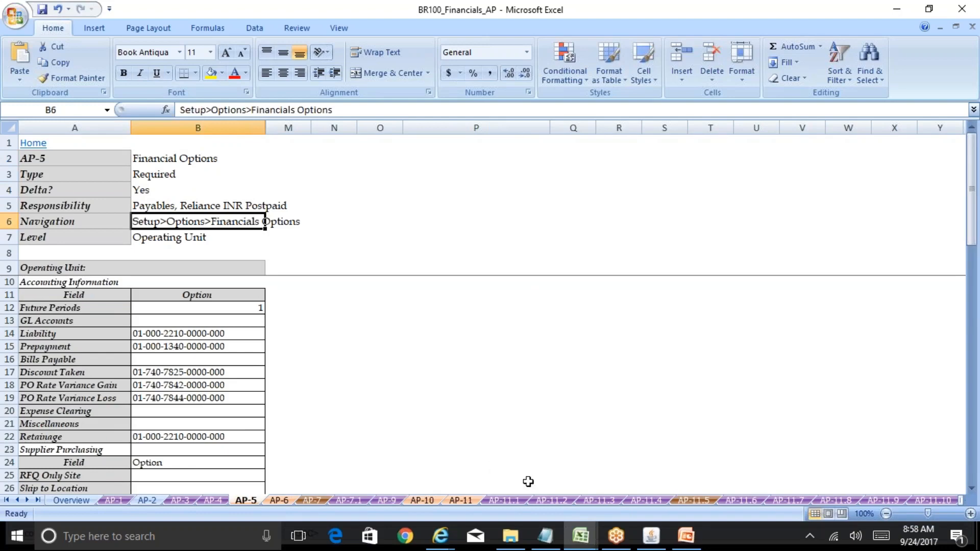
# Step: Return to Oracle Applications and change the responsibility to Payables Superuser, Reliance Postpaid INR
pyautogui.click(651, 536)
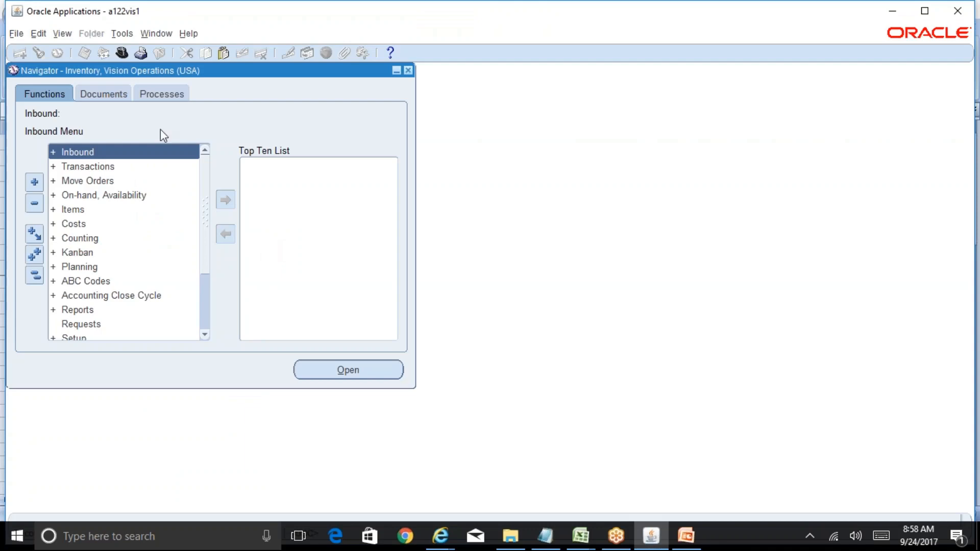
pyautogui.click(121, 53)
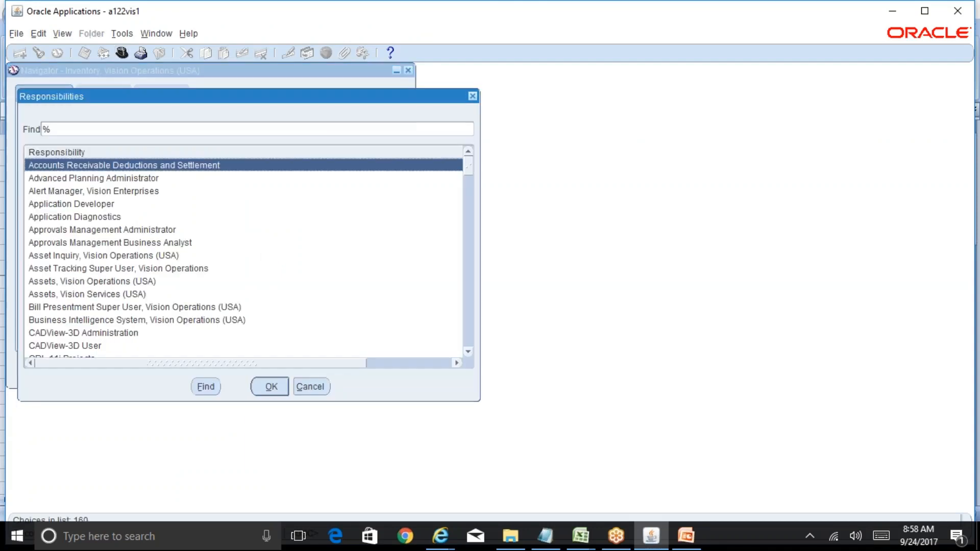
pyautogui.write('pay')
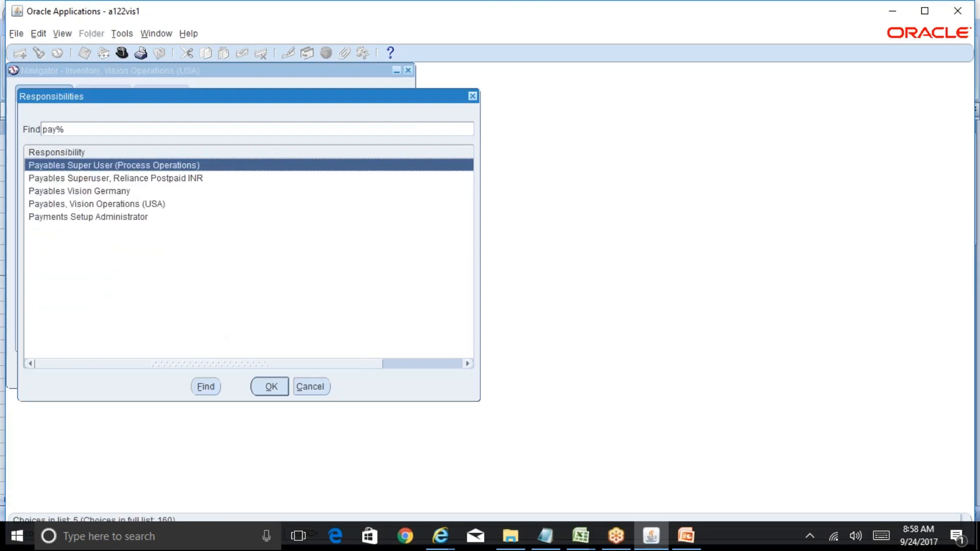
pyautogui.click(93, 178)
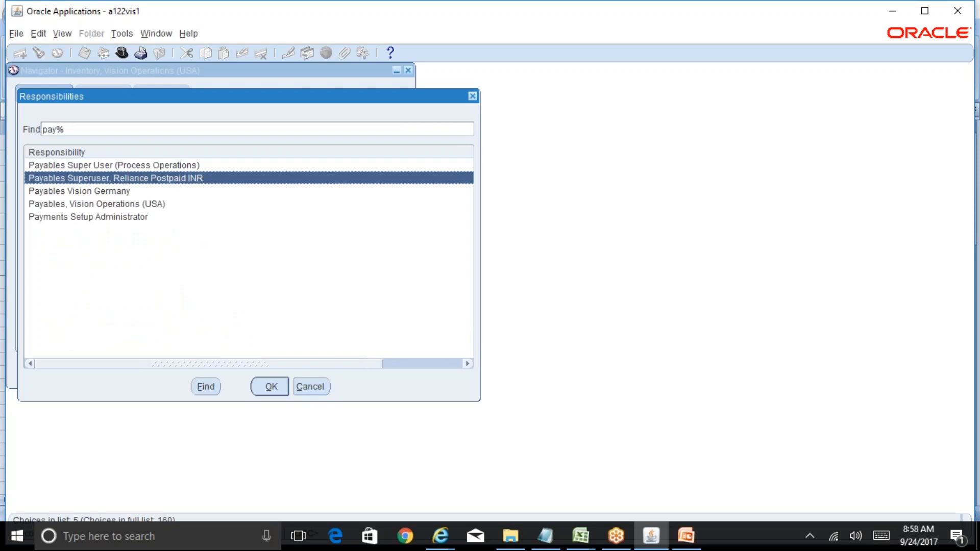
pyautogui.press('Return')
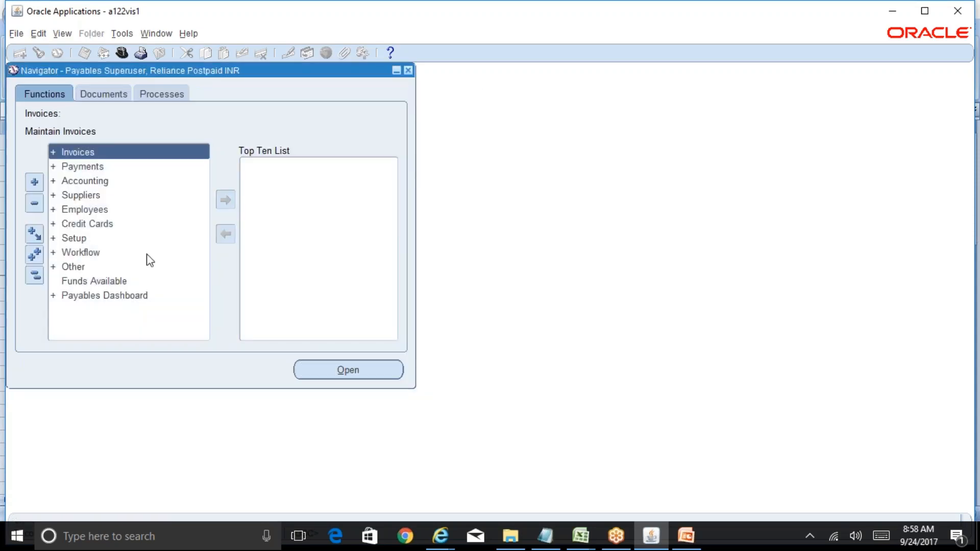
# Step: Open the Financials Options form from the Options functions under Setup and go to the Future Periods field
pyautogui.doubleClick(95, 239)
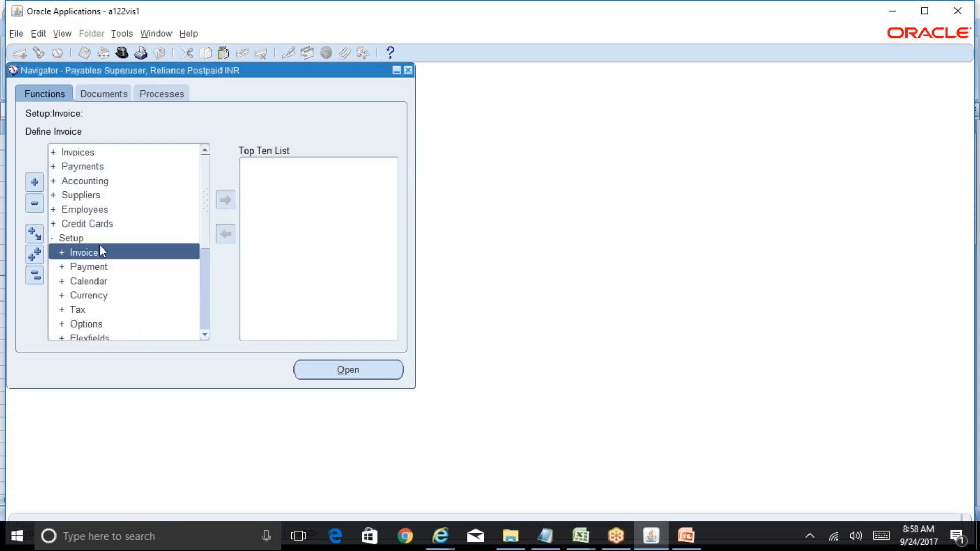
pyautogui.doubleClick(116, 325)
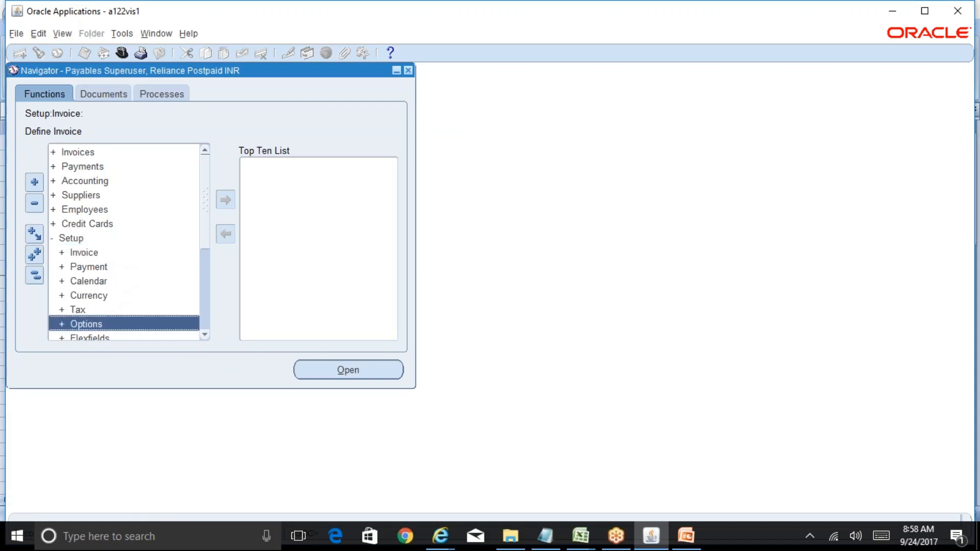
pyautogui.doubleClick(175, 330)
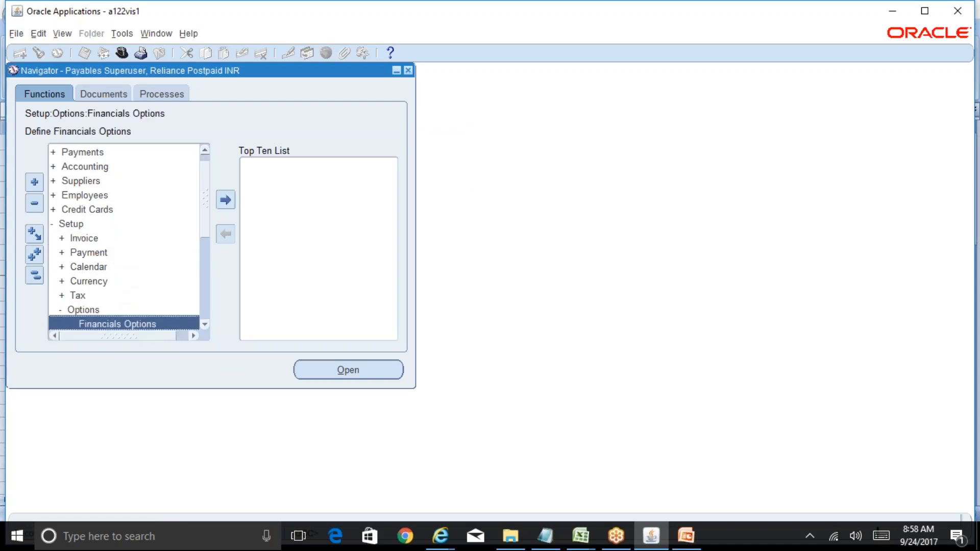
pyautogui.click(256, 174)
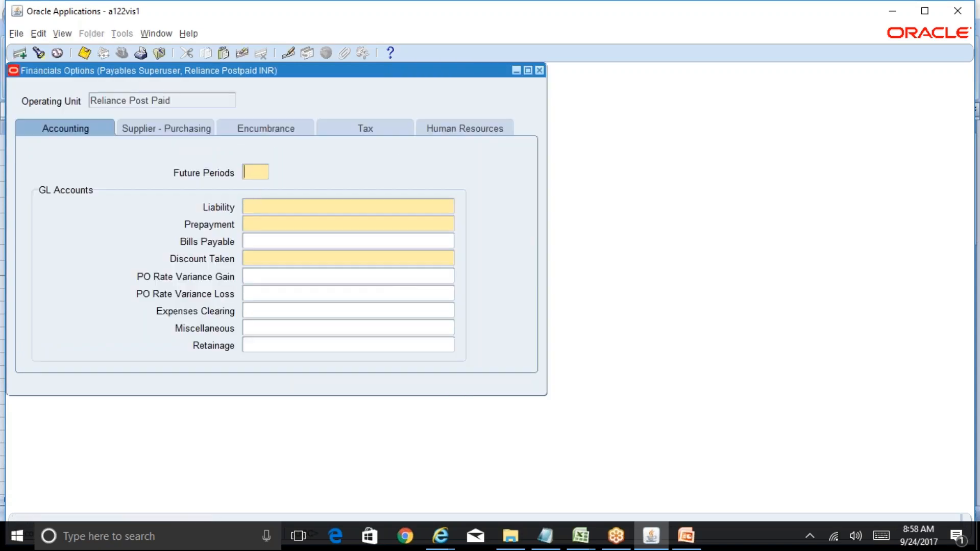
# Step: Look up Future Periods on the AP-5 sheet in Excel and set it to 1 in the Oracle Financials Options form
pyautogui.click(580, 536)
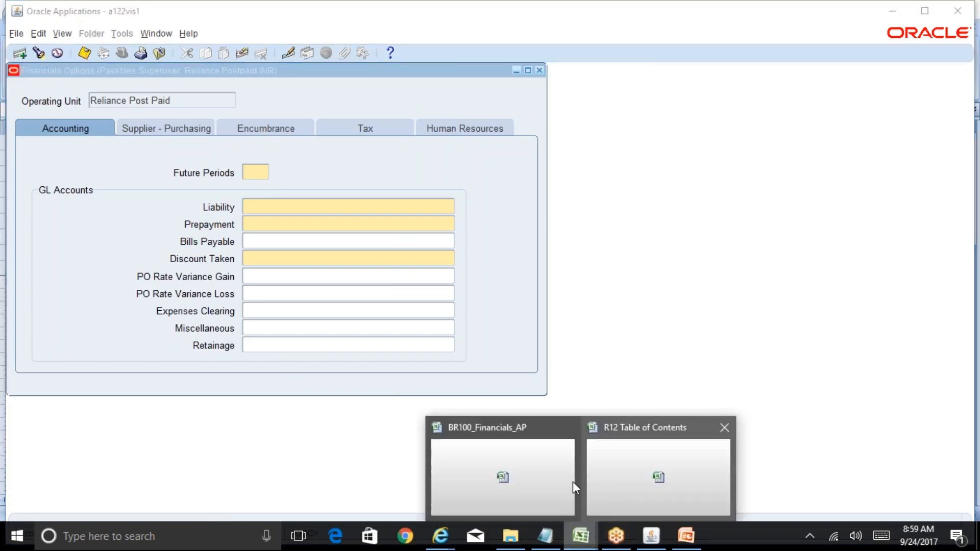
pyautogui.click(546, 481)
pyautogui.click(228, 307)
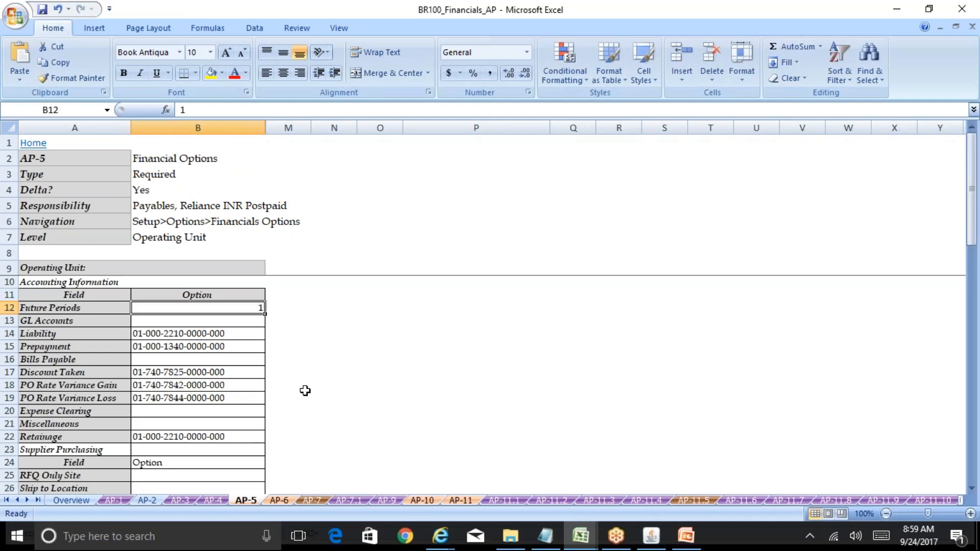
pyautogui.click(651, 536)
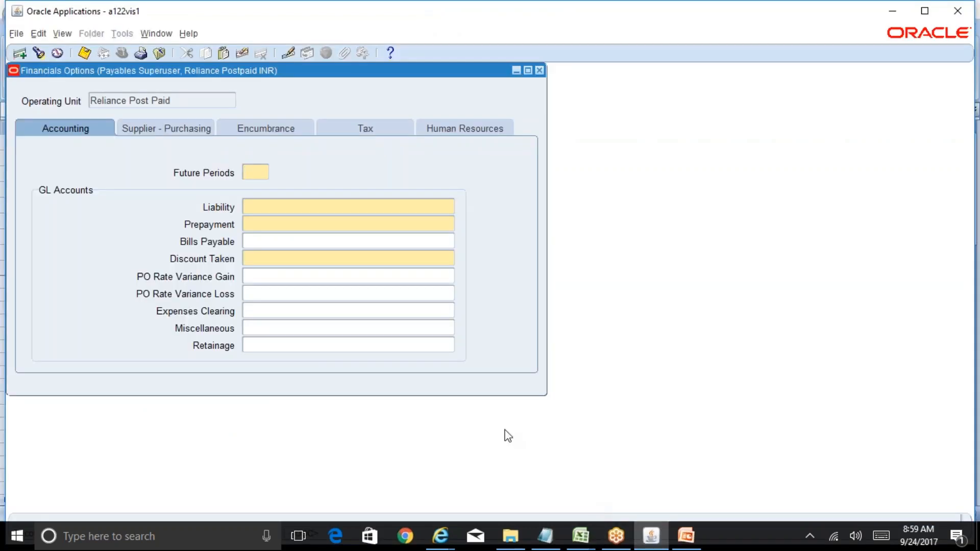
pyautogui.write('1')
pyautogui.press('Tab')
# Step: Switch to the R12 Table of Contents workbook, enter "Expense Account in AP dist" in F9 of Running Notes_AP and fit column F's width
pyautogui.click(580, 536)
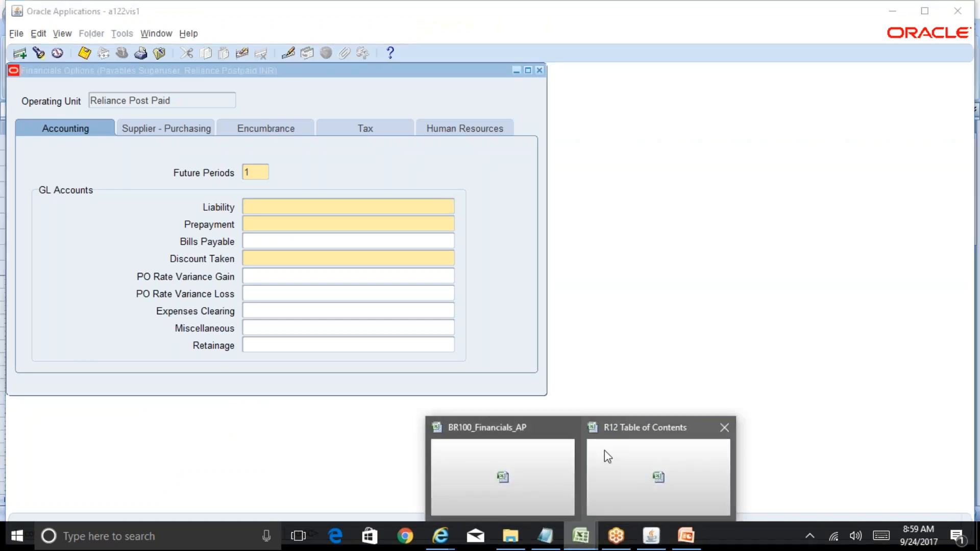
pyautogui.click(547, 462)
pyautogui.click(580, 536)
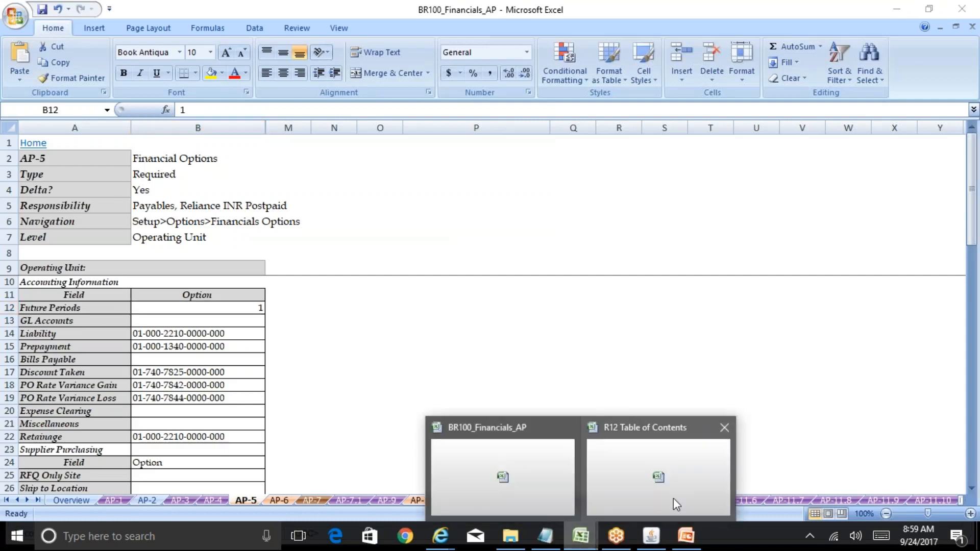
pyautogui.click(673, 503)
pyautogui.click(187, 257)
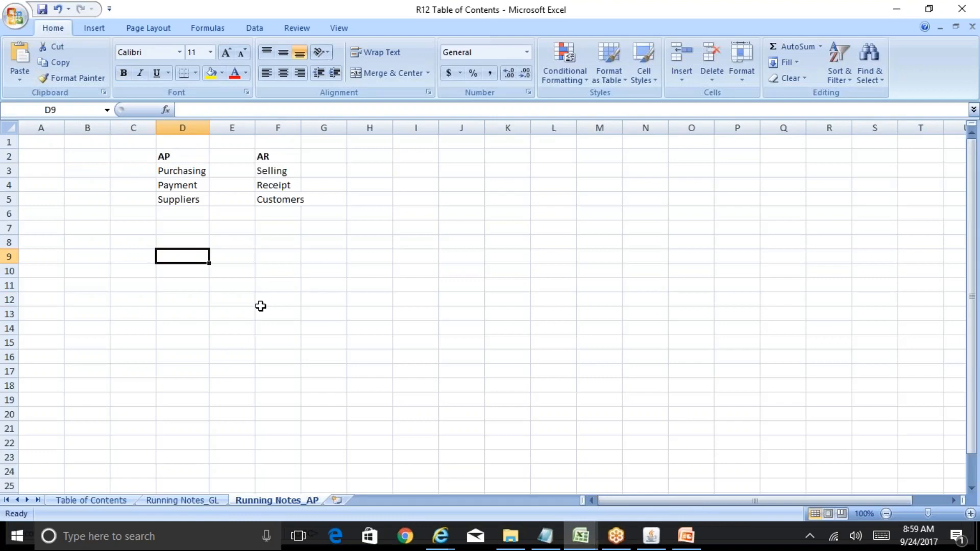
pyautogui.press('Right')
pyautogui.press('Right')
pyautogui.write('Expe')
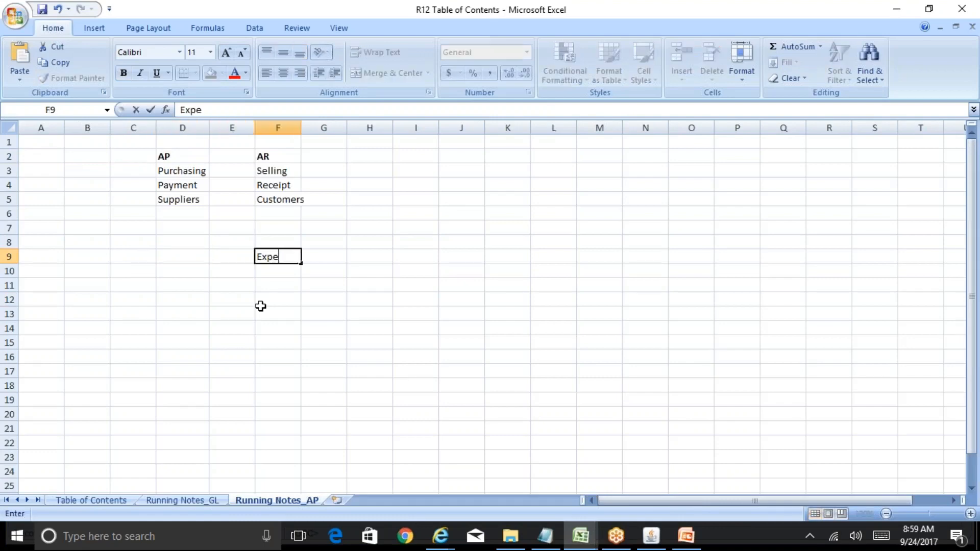
pyautogui.write('nse Account in ')
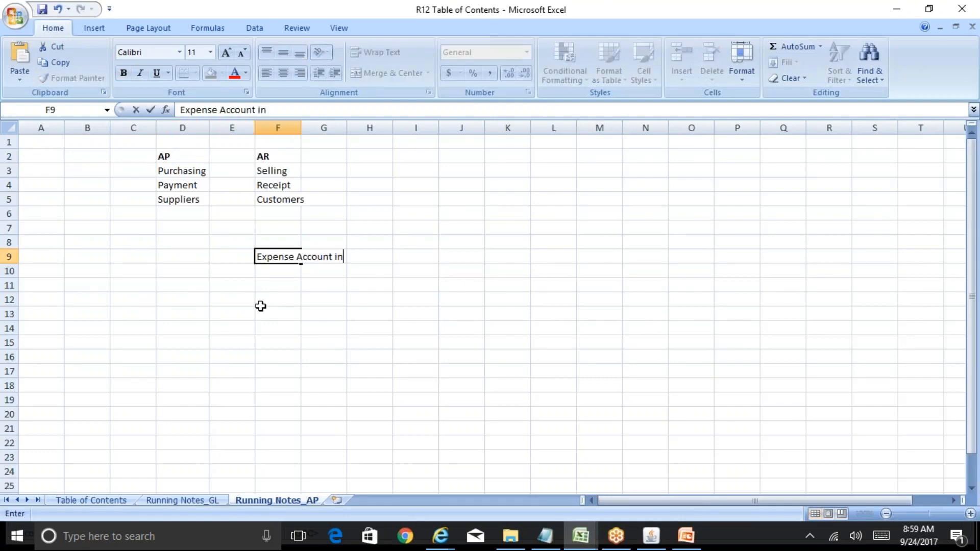
pyautogui.write('AP dist')
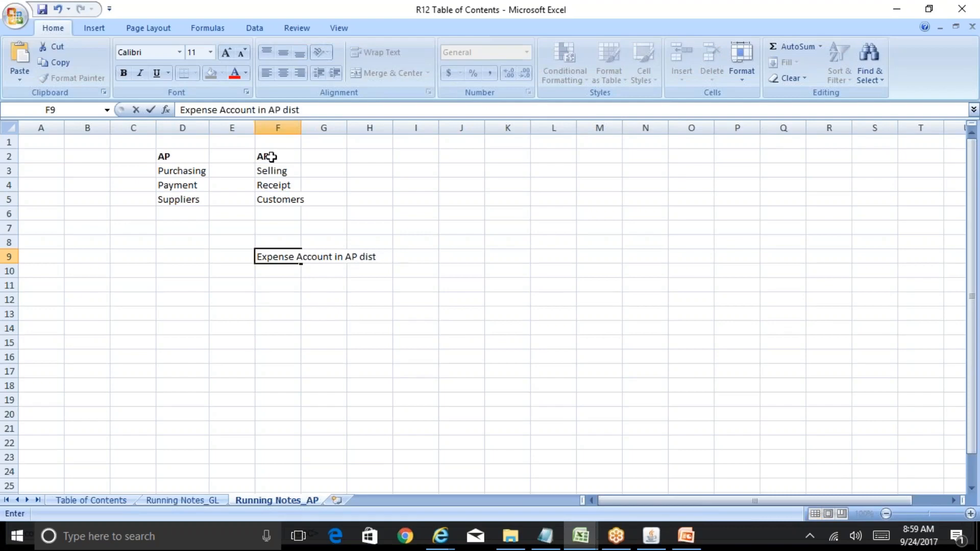
pyautogui.doubleClick(300, 126)
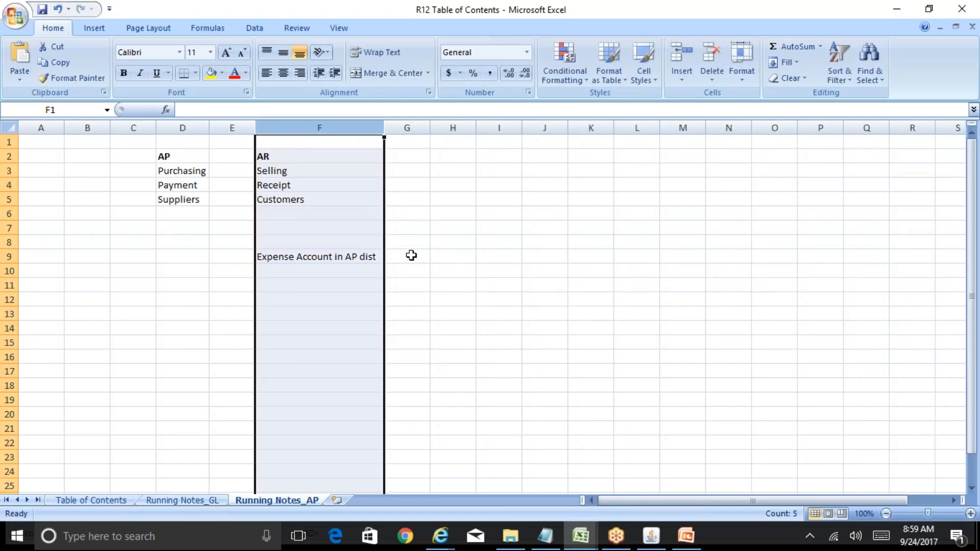
# Step: Complete the sample journal entry with Dr in G9, "Liability A/c" in F10 and Cr in G10
pyautogui.click(407, 256)
pyautogui.write('Dr')
pyautogui.press('Return')
pyautogui.press('Left')
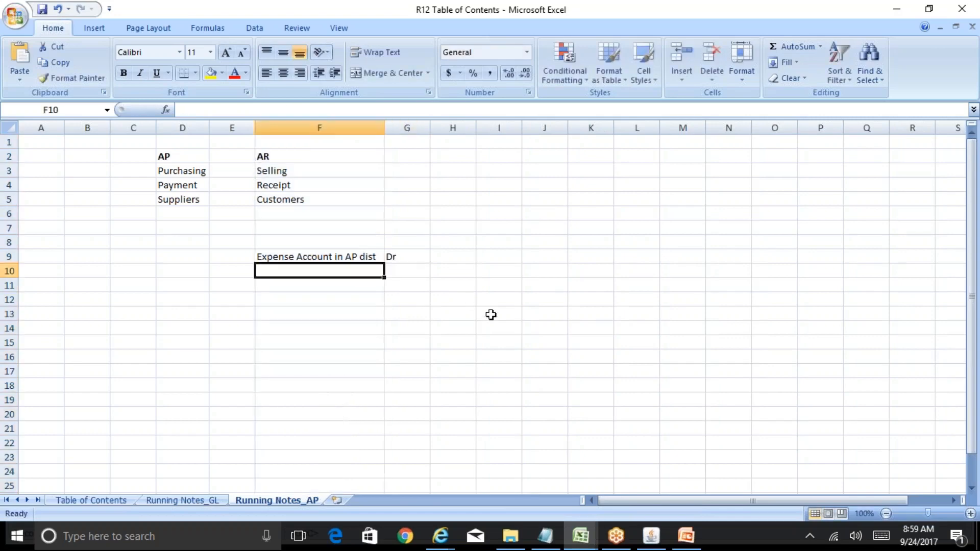
pyautogui.write('Liability ')
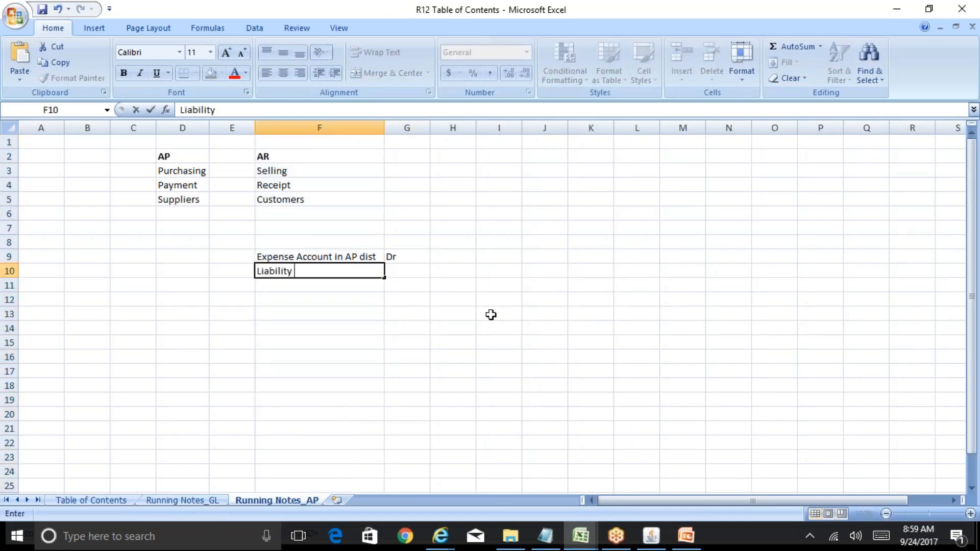
pyautogui.write('A/c')
pyautogui.press('Tab')
pyautogui.write('Cr')
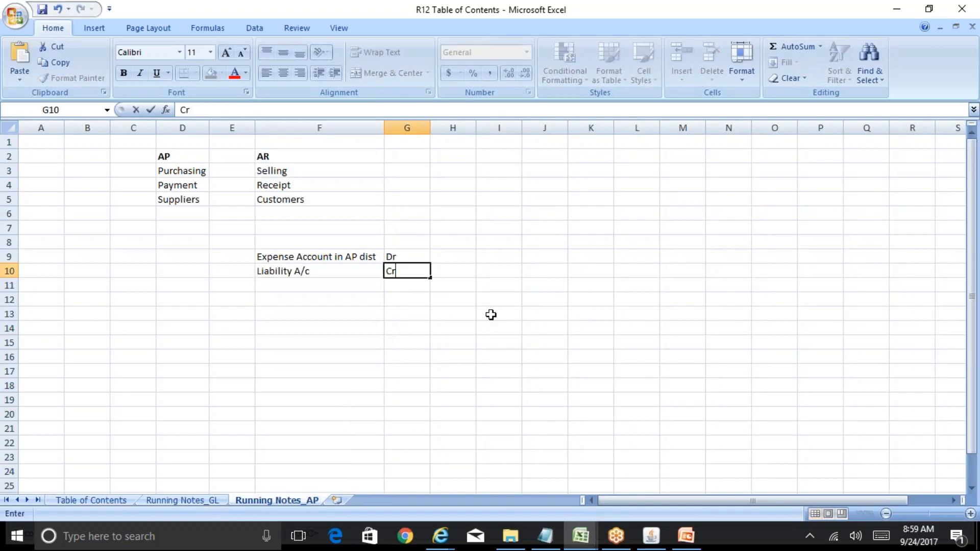
# Step: Enter the invoice entry's amounts: 1000 in H9 on the debit line and 1000 in I10 on the credit line
pyautogui.press('Tab')
pyautogui.press('Up')
pyautogui.write('1000')
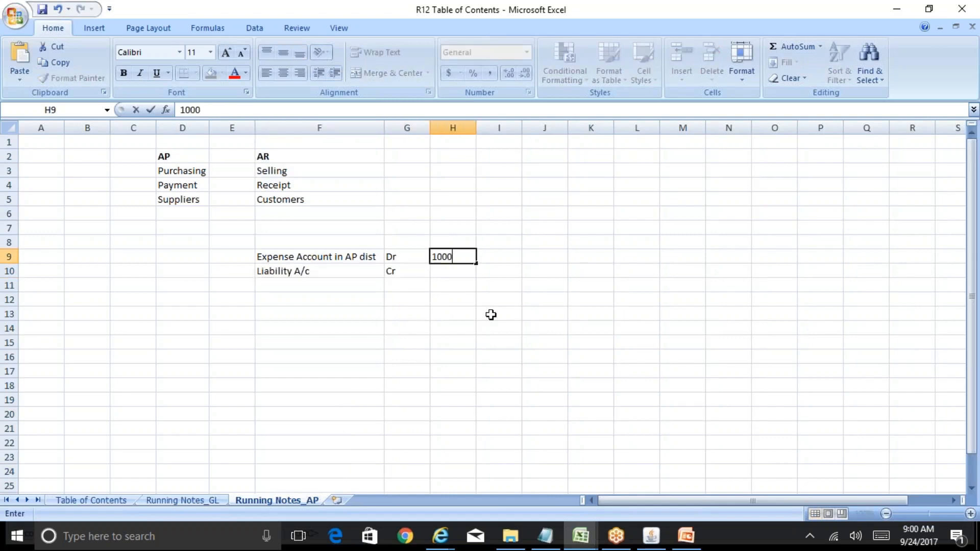
pyautogui.press('Return')
pyautogui.press('Right')
pyautogui.write('1000')
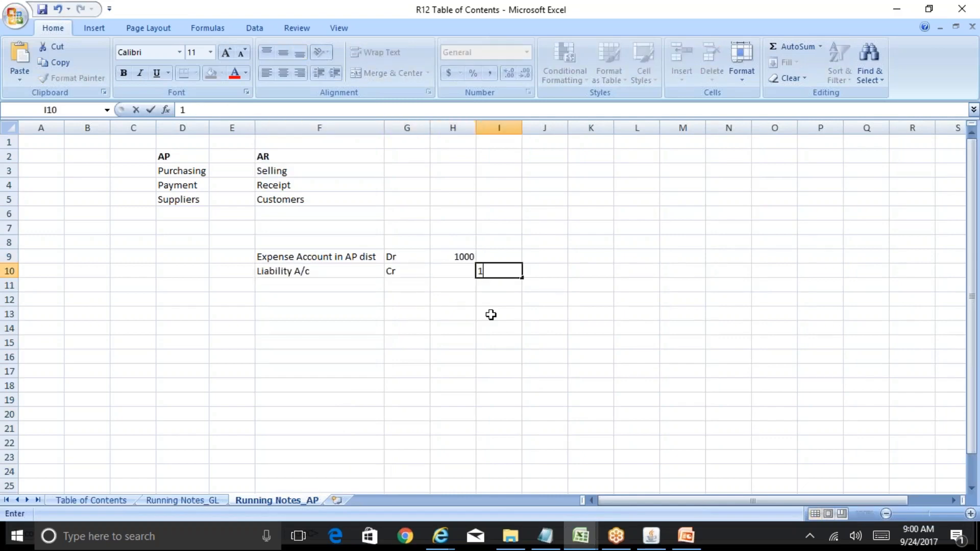
pyautogui.press('Up')
# Step: Start a second journal entry below the first with "Liability A/c" in F12 and Dr in G12
pyautogui.press('Left')
pyautogui.press('Left')
pyautogui.press('Left')
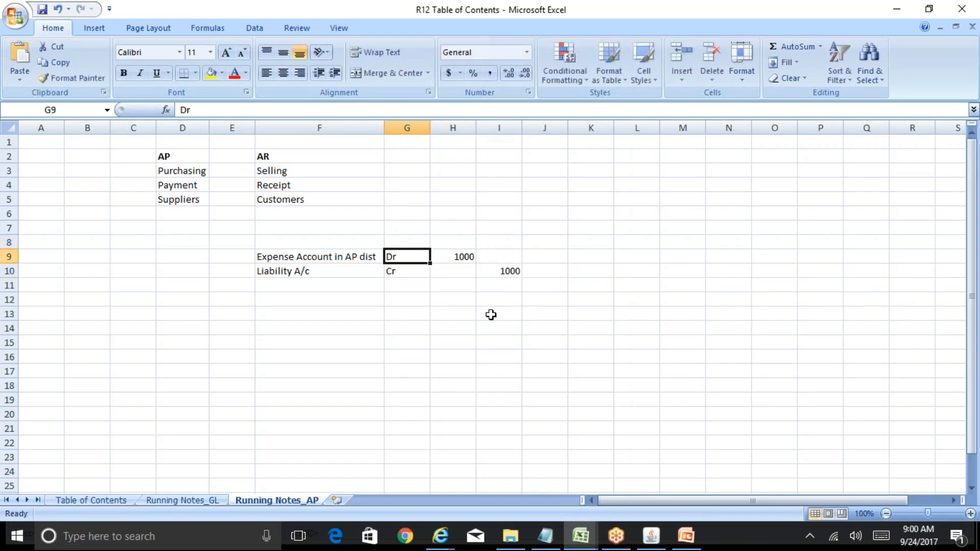
pyautogui.press('Down')
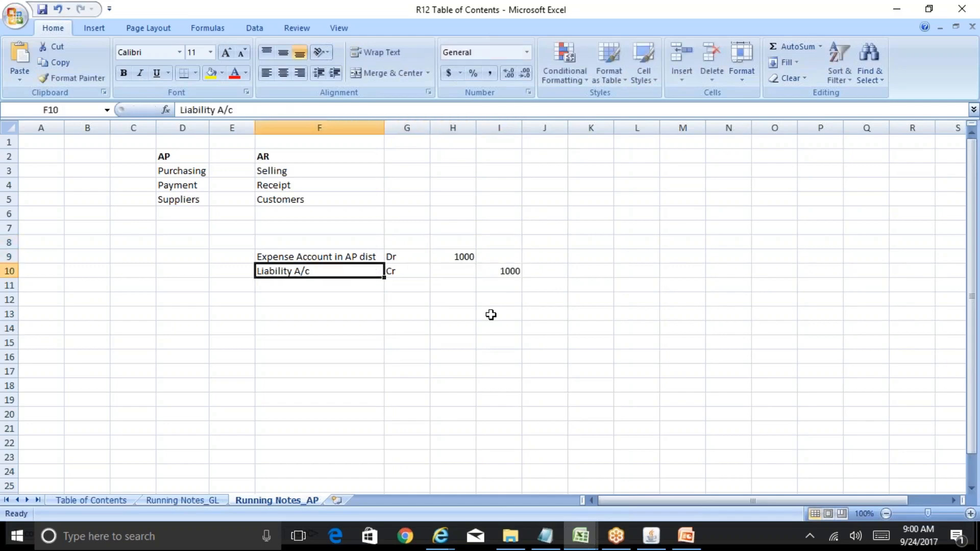
pyautogui.press('Down')
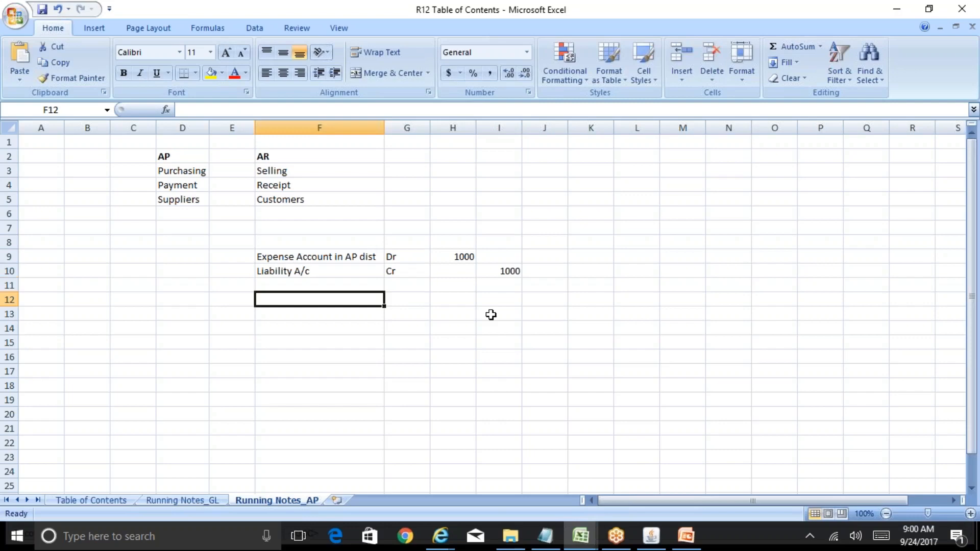
pyautogui.write('Liability A')
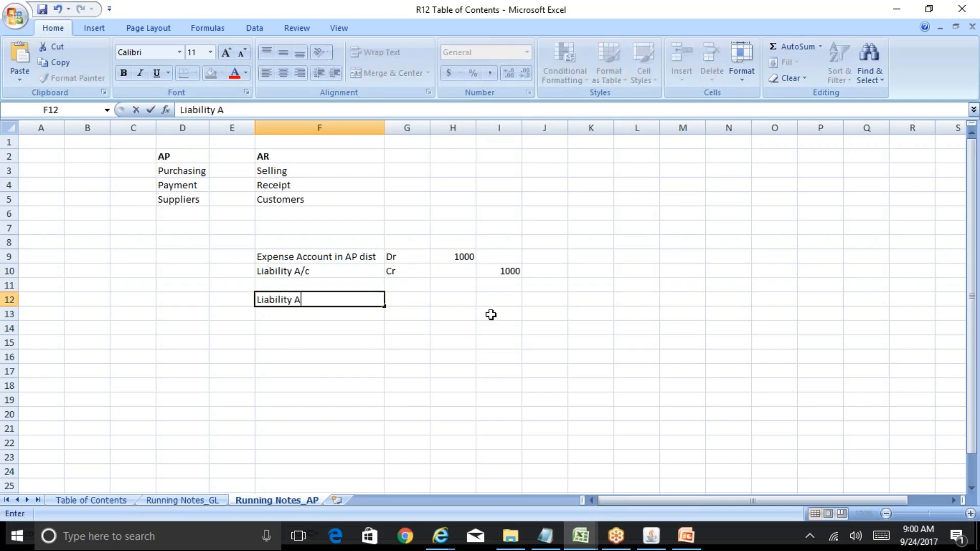
pyautogui.write('/c')
pyautogui.press('Tab')
pyautogui.write('D')
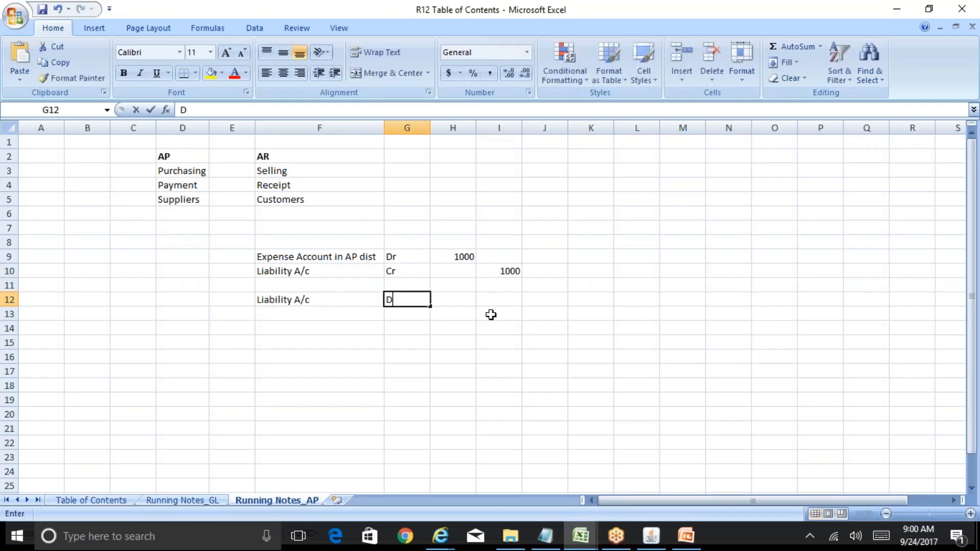
pyautogui.write('r')
pyautogui.press('Tab')
# Step: Enter the second entry's amounts: 1000 in H12 for the debit and 1000 in I13 for the credit
pyautogui.press('Up')
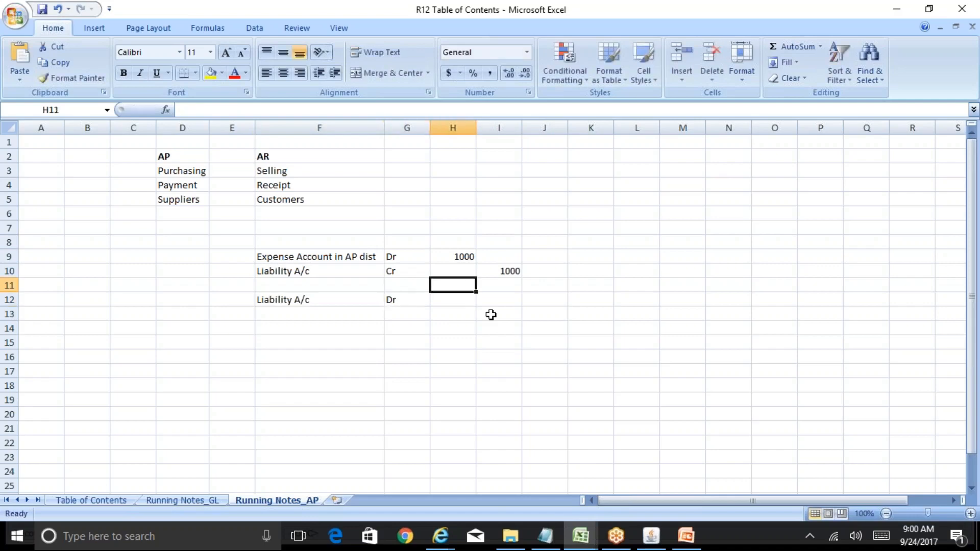
pyautogui.press('Up')
pyautogui.press('Right')
pyautogui.press('Down')
pyautogui.press('Down')
pyautogui.press('Left')
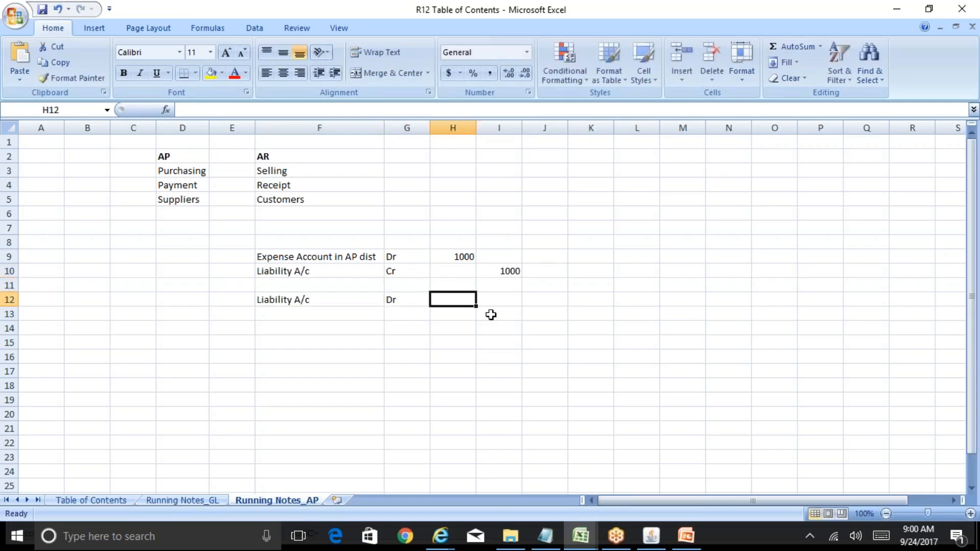
pyautogui.write('1000')
pyautogui.press('Return')
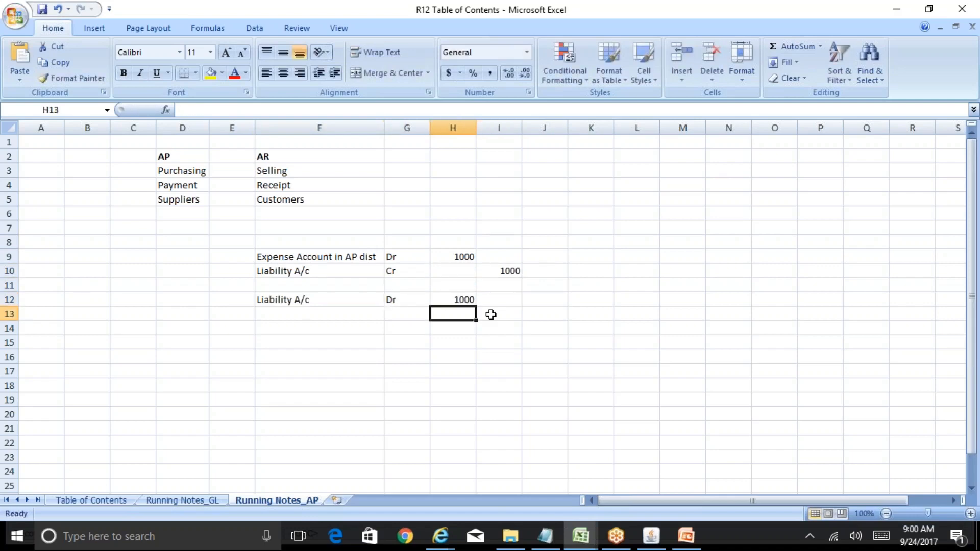
pyautogui.press('Right')
pyautogui.write('1000')
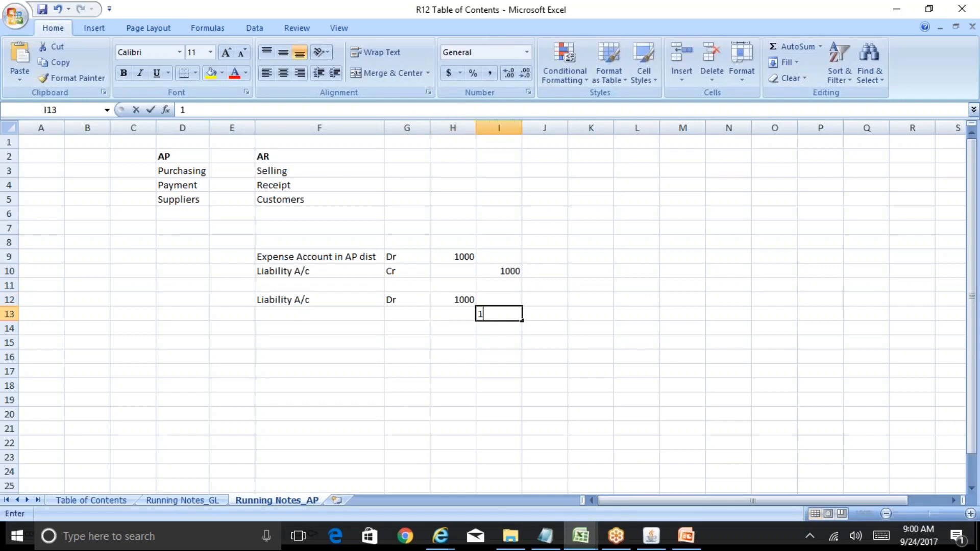
pyautogui.press('Left')
pyautogui.press('Left')
pyautogui.press('Left')
# Step: Complete the credit line of the second entry with "Cash A/c" in F13 and Cr in G13
pyautogui.write('C')
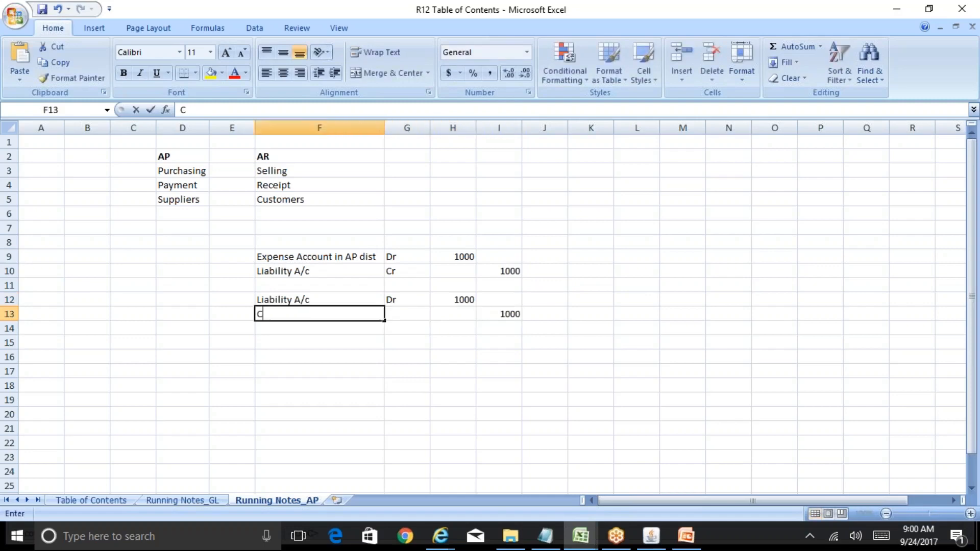
pyautogui.write('ash A/c')
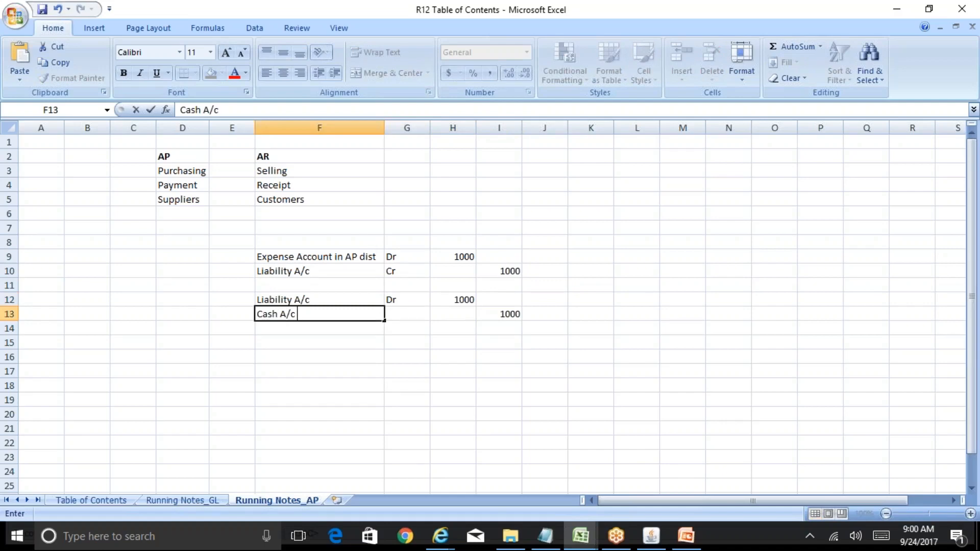
pyautogui.press('Tab')
pyautogui.press('Return')
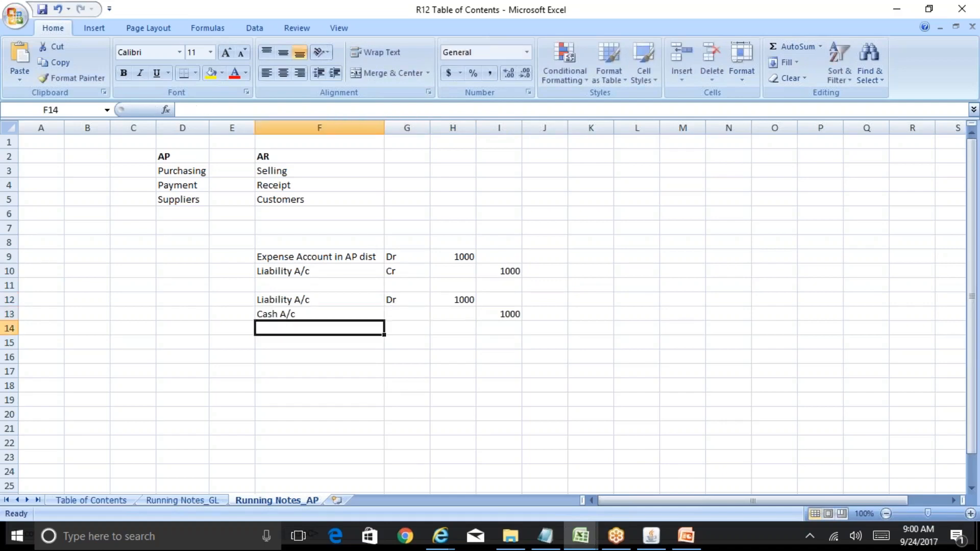
pyautogui.press('Up')
pyautogui.press('Right')
pyautogui.write('Cr')
pyautogui.press('Return')
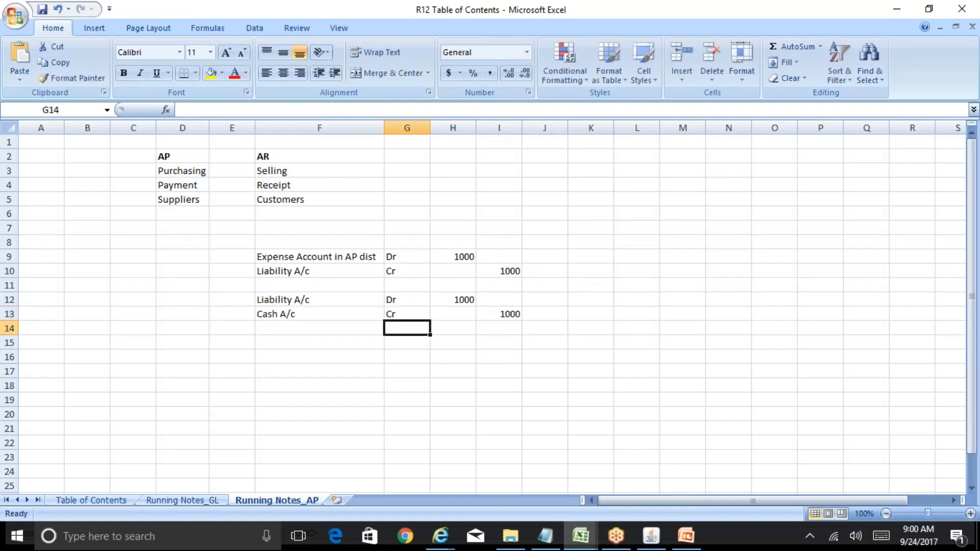
# Step: Label the two journal entries with "Invoice" in E9 and "Payment" in E12
pyautogui.press('Up')
pyautogui.press('Up')
pyautogui.press('Up')
pyautogui.press('Up')
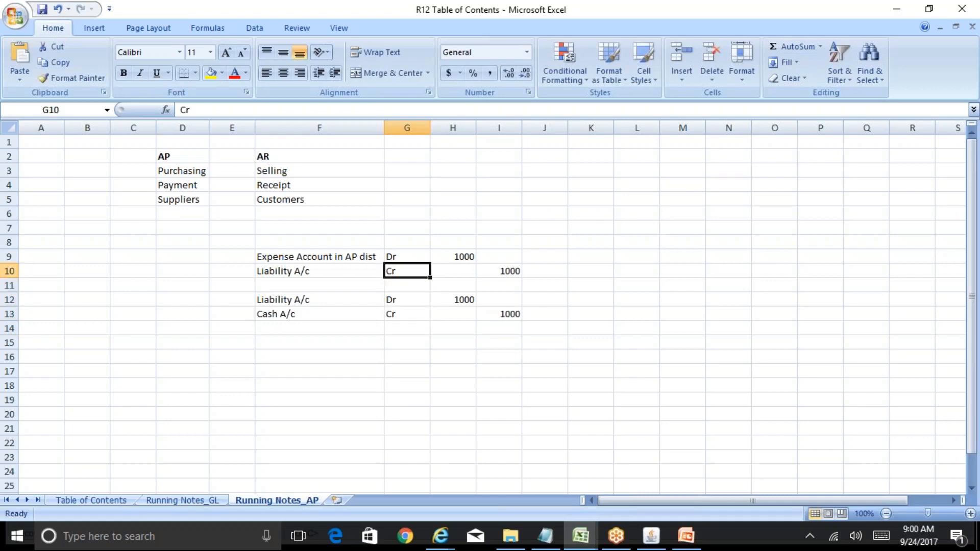
pyautogui.press('Left')
pyautogui.press('Left')
pyautogui.press('Up')
pyautogui.press('Up')
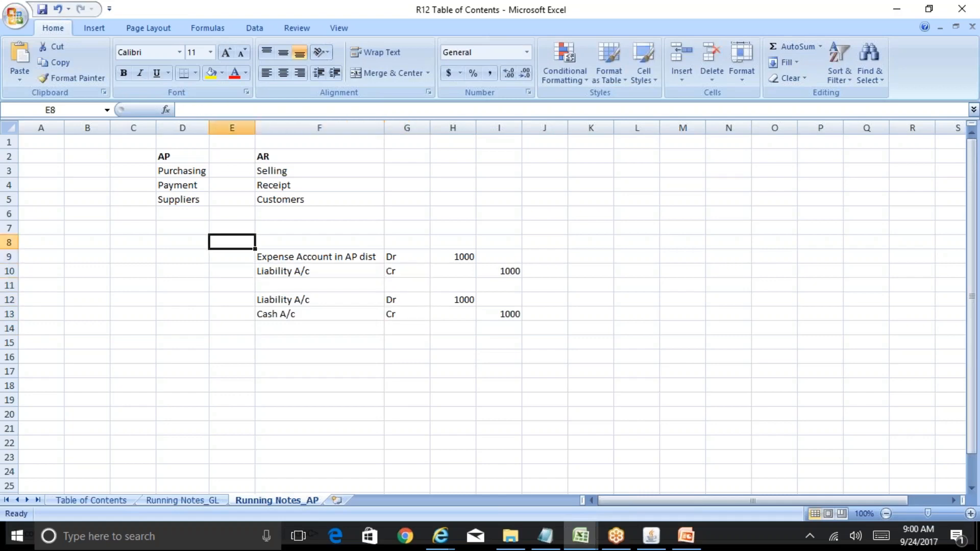
pyautogui.press('Down')
pyautogui.write('Invoice')
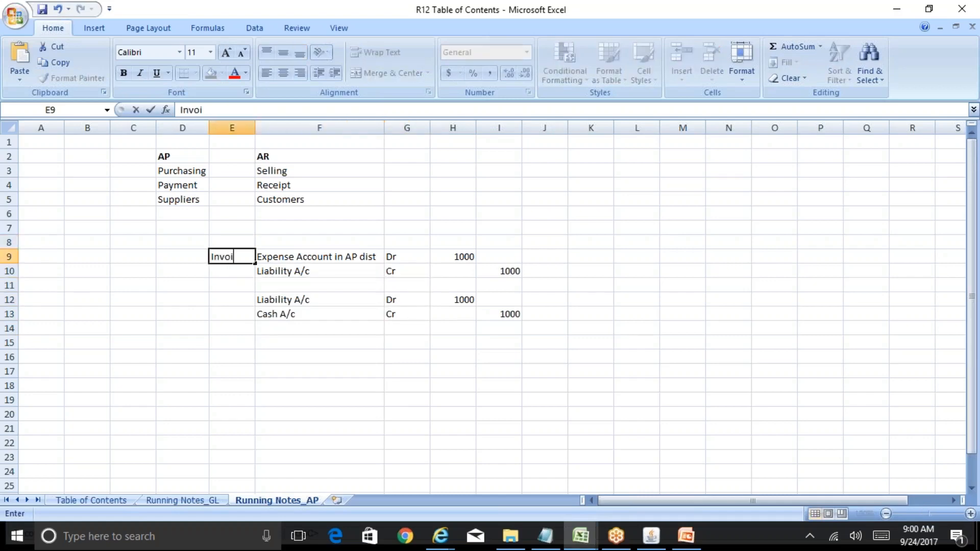
pyautogui.press('Return')
pyautogui.press('Down')
pyautogui.press('Down')
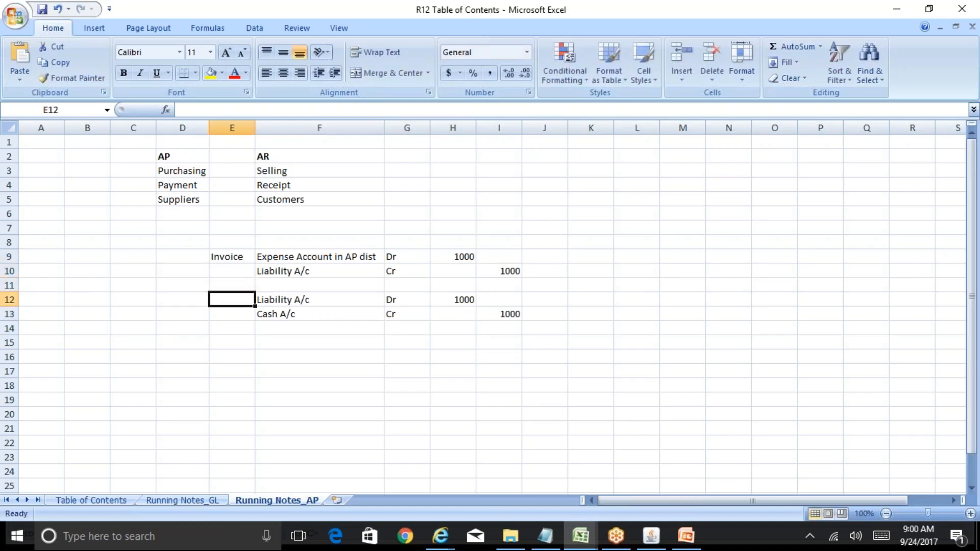
pyautogui.write('Payment')
pyautogui.press('Return')
# Step: Add the heading "Event" in E8 above the entry labels and make it bold
pyautogui.press('Up')
pyautogui.press('Up')
pyautogui.press('Up')
pyautogui.press('Up')
pyautogui.press('Up')
pyautogui.write('Event')
pyautogui.press('Return')
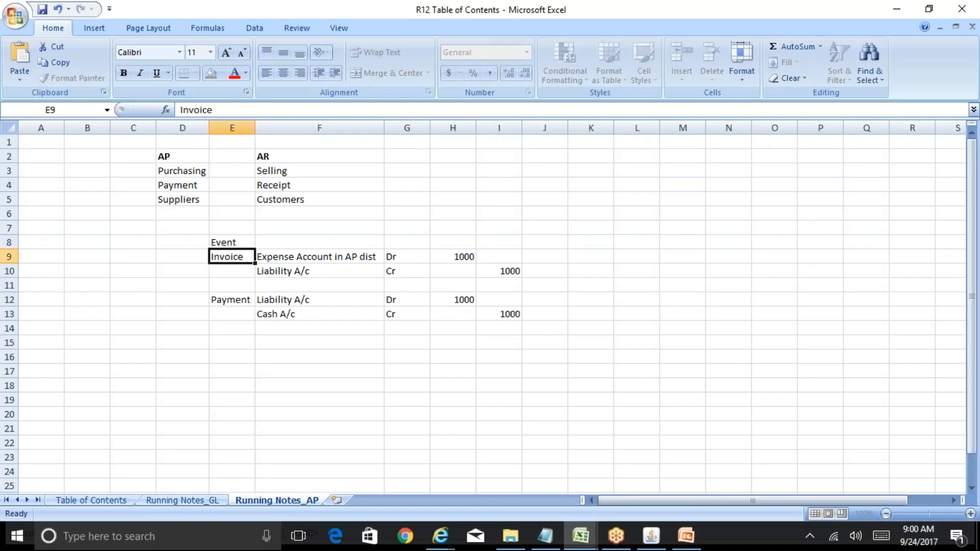
pyautogui.press('Up')
pyautogui.press('Right')
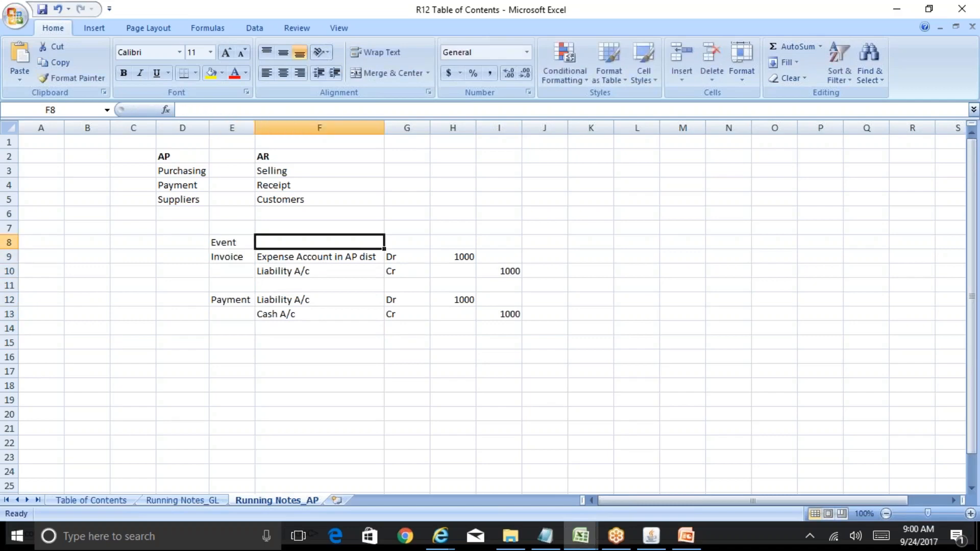
pyautogui.press('Left')
pyautogui.hotkey('ctrl', 'b')
# Step: Examine the Invoice and Payment entries line by line, comparing the expense, liability and cash accounts and their debit and credit amounts
pyautogui.press('Down')
pyautogui.press('Down')
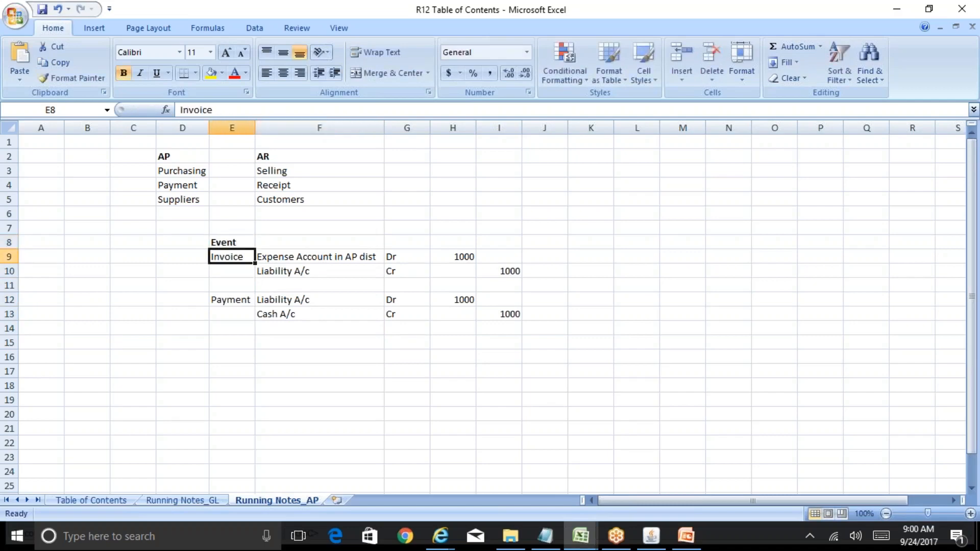
pyautogui.press('Up')
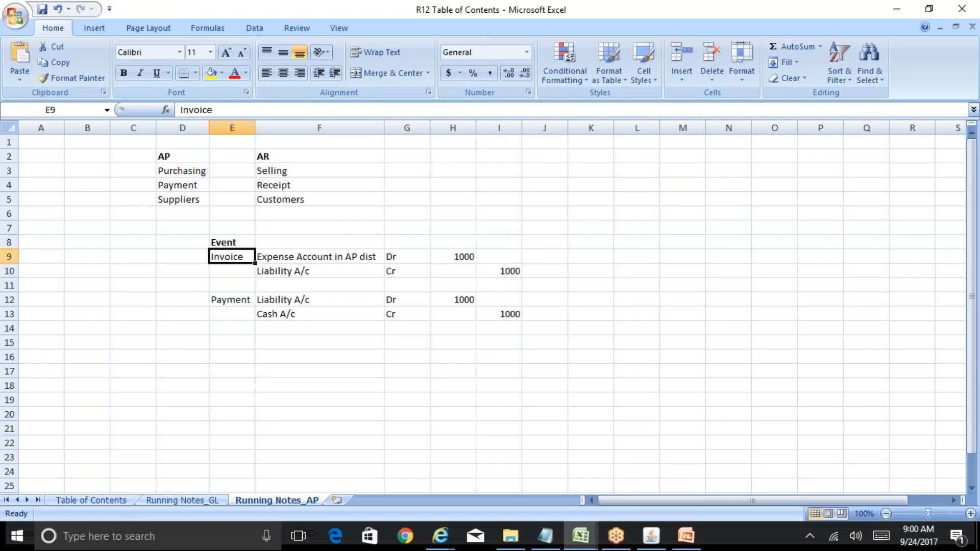
pyautogui.press('Down')
pyautogui.press('Down')
pyautogui.press('Down')
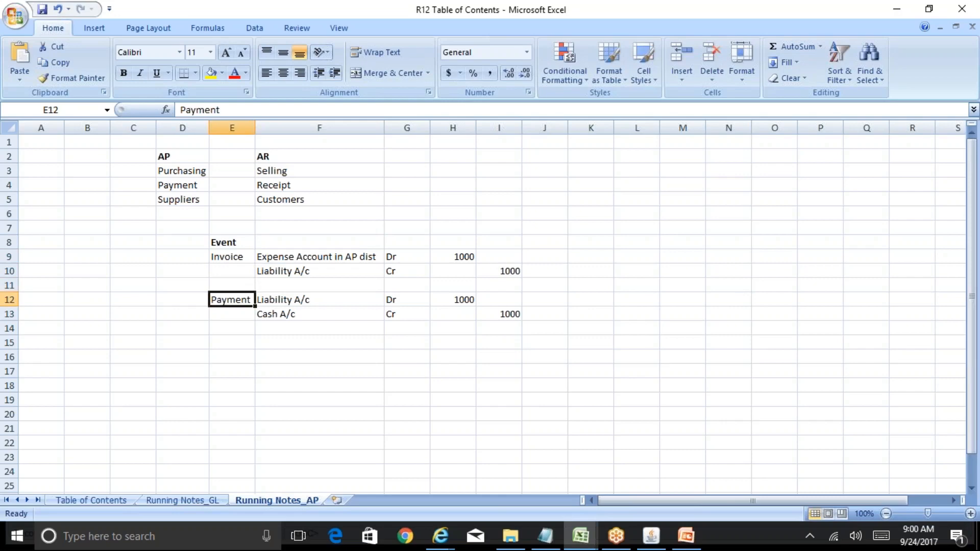
pyautogui.press('Up')
pyautogui.press('Up')
pyautogui.press('Right')
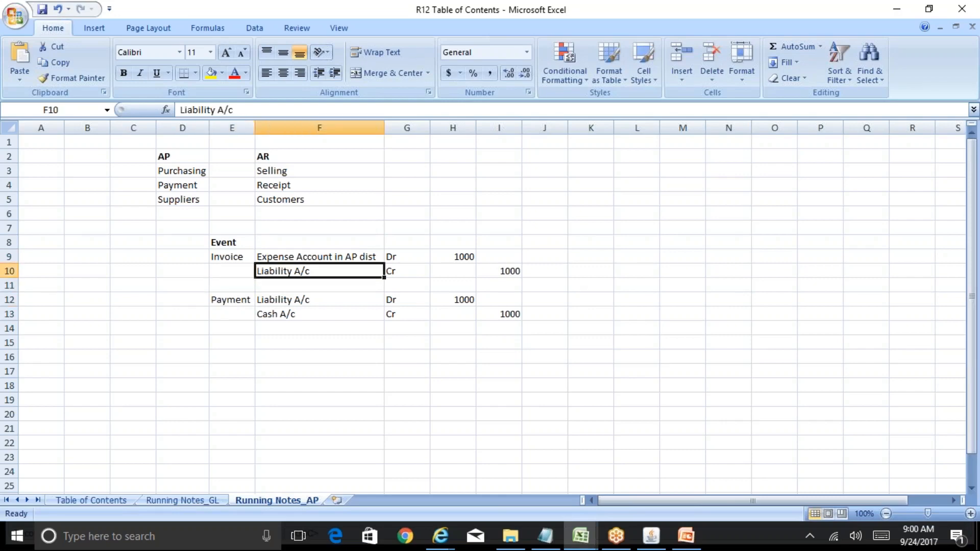
pyautogui.press('Down')
pyautogui.press('Down')
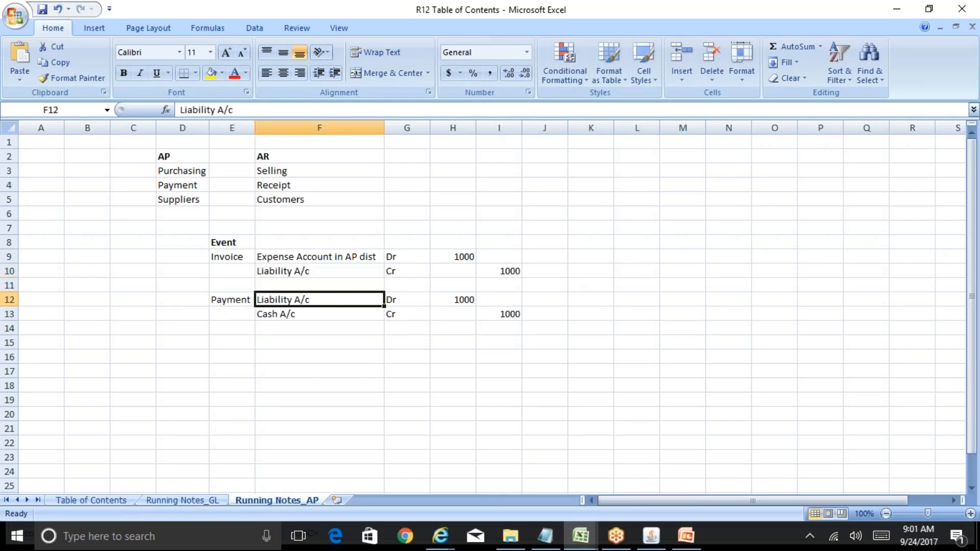
pyautogui.press('Down')
pyautogui.press('Right')
pyautogui.press('Right')
pyautogui.press('Right')
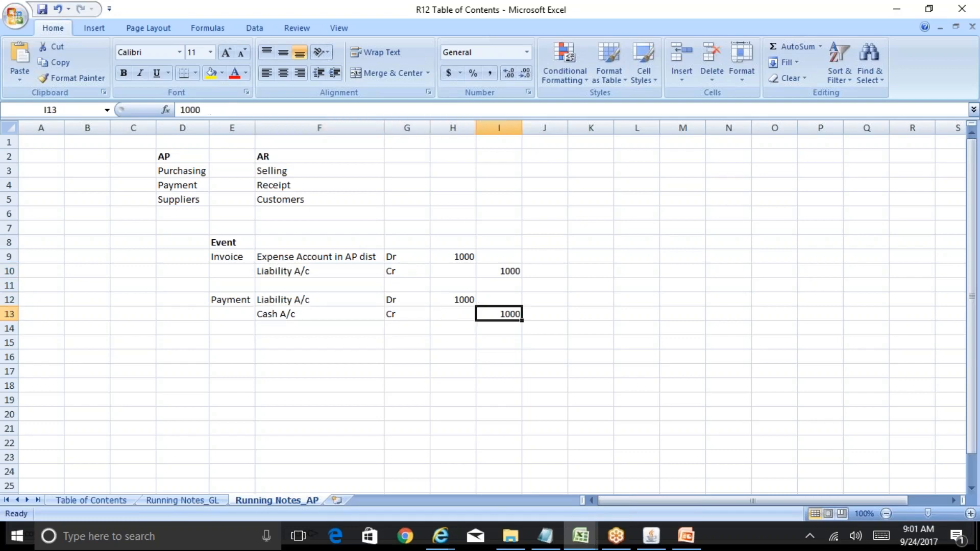
pyautogui.press('Up')
pyautogui.press('Up')
pyautogui.press('Up')
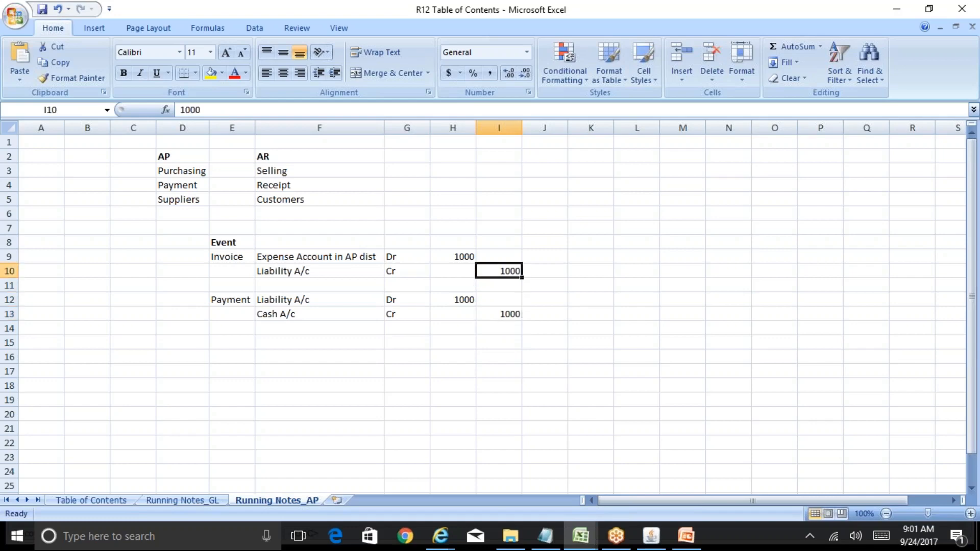
pyautogui.press('Left')
pyautogui.press('Left')
pyautogui.press('Left')
pyautogui.press('Up')
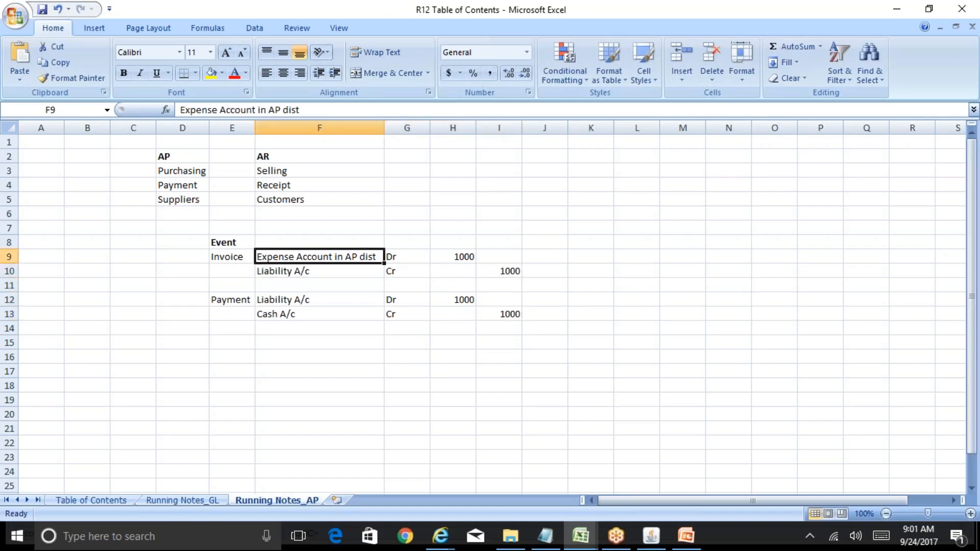
pyautogui.press('Down')
pyautogui.press('Down')
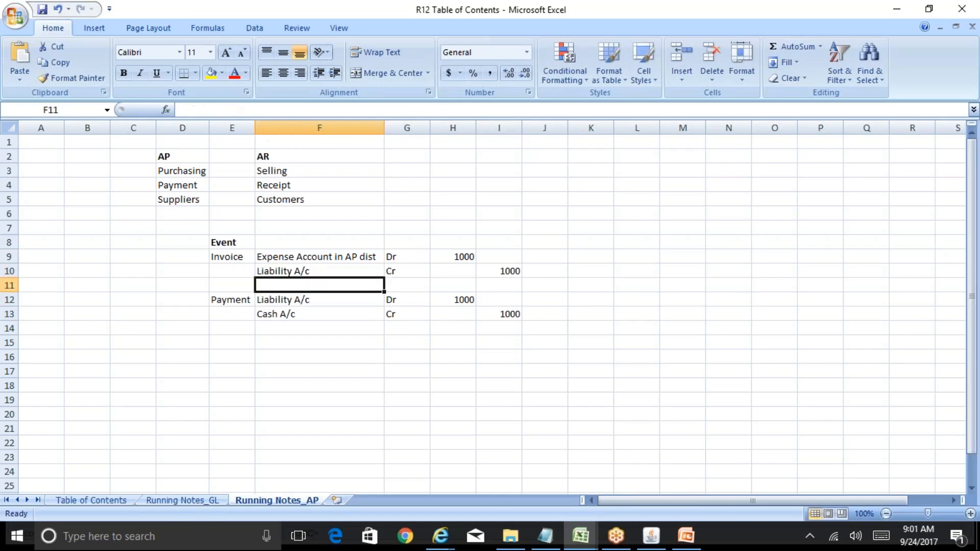
pyautogui.press('Down')
pyautogui.press('Down')
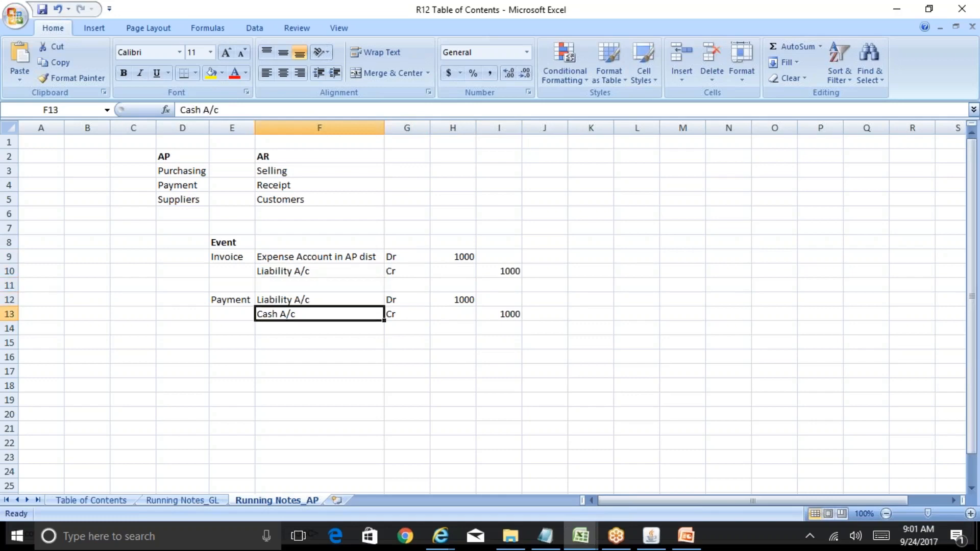
pyautogui.press('Up')
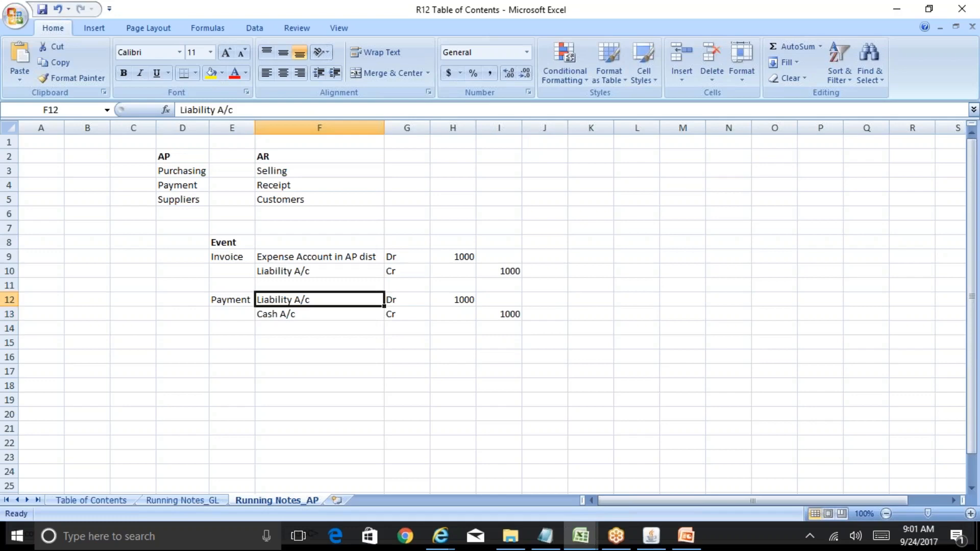
pyautogui.press('Down')
pyautogui.press('Up')
pyautogui.press('Left')
pyautogui.press('Right')
pyautogui.press('Down')
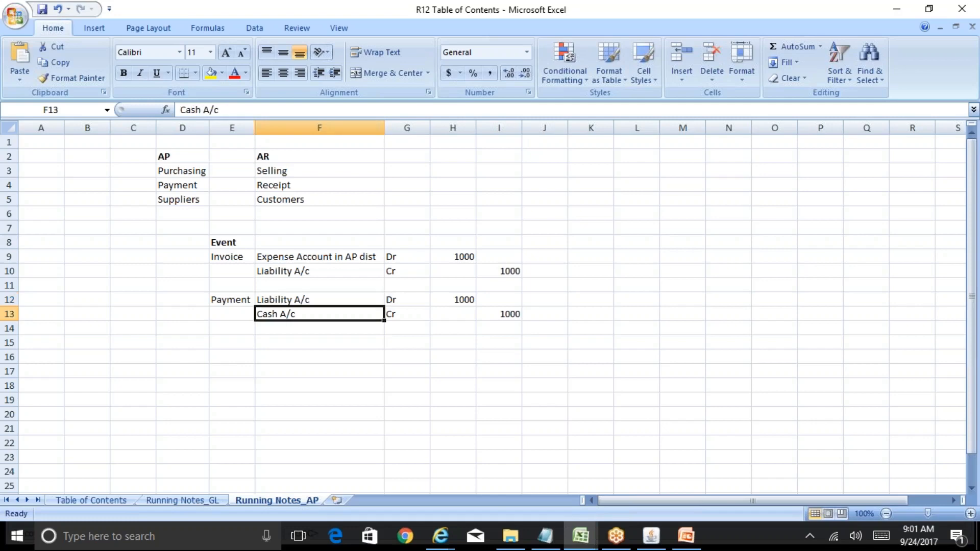
pyautogui.press('Up')
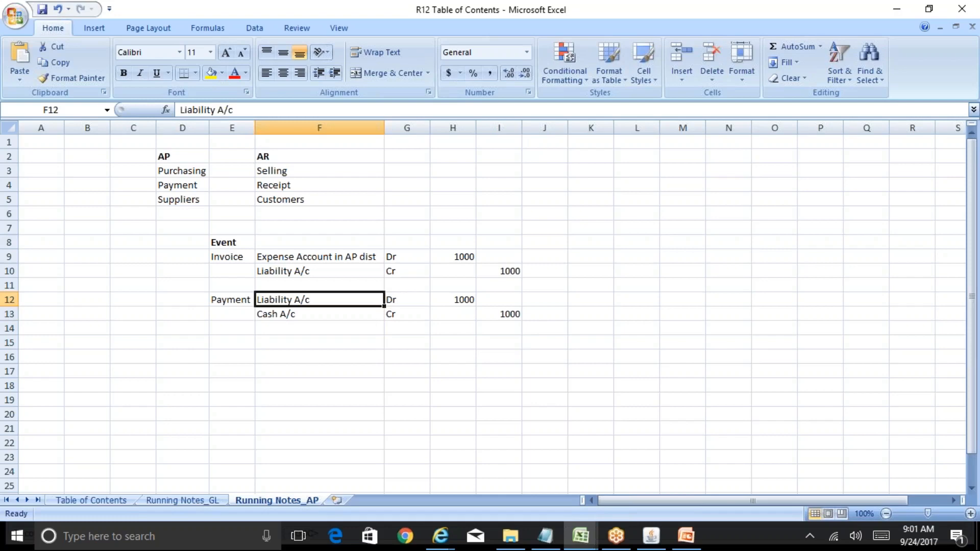
pyautogui.press('Up')
pyautogui.press('Down')
pyautogui.press('Down')
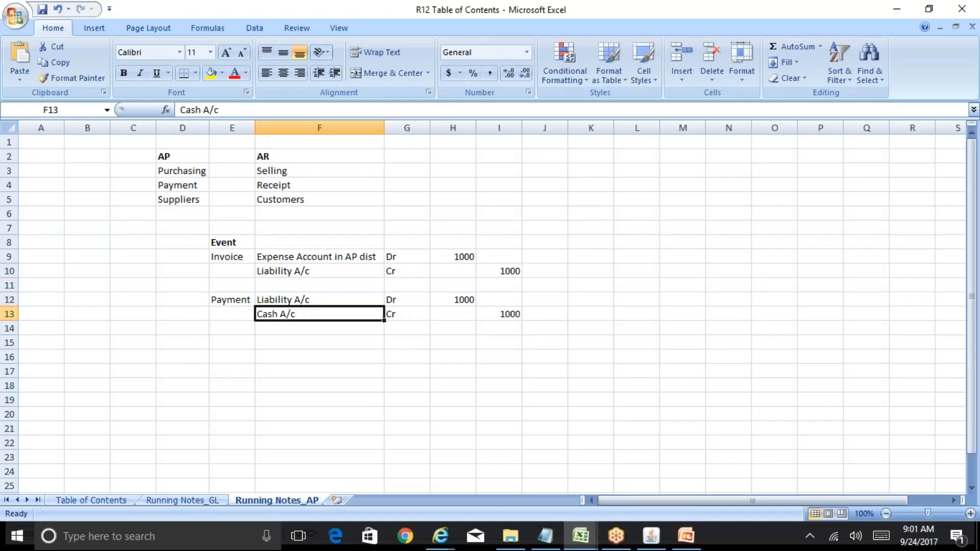
pyautogui.press('Up')
pyautogui.press('Up')
pyautogui.press('Up')
pyautogui.press('Up')
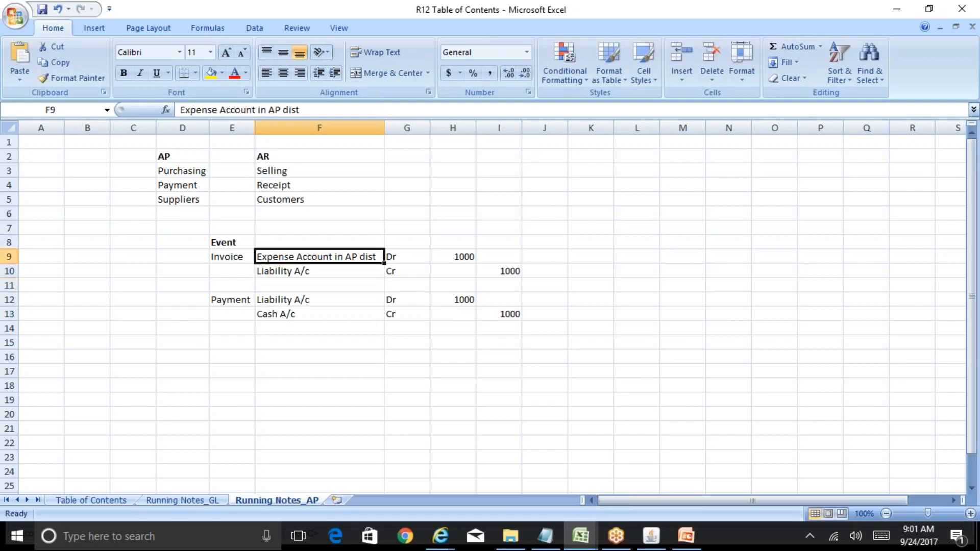
# Step: Review how the Liability A/c lines link the Invoice and Payment entries, tracing column F between rows 9 and 12 of Running Notes_AP
pyautogui.press('Down')
pyautogui.press('Down')
pyautogui.press('Down')
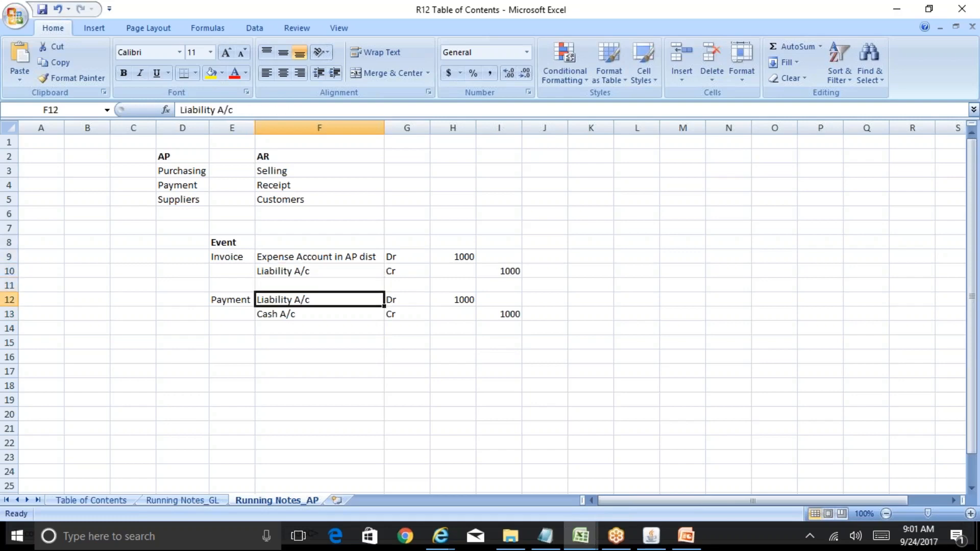
pyautogui.press('Up')
pyautogui.press('Up')
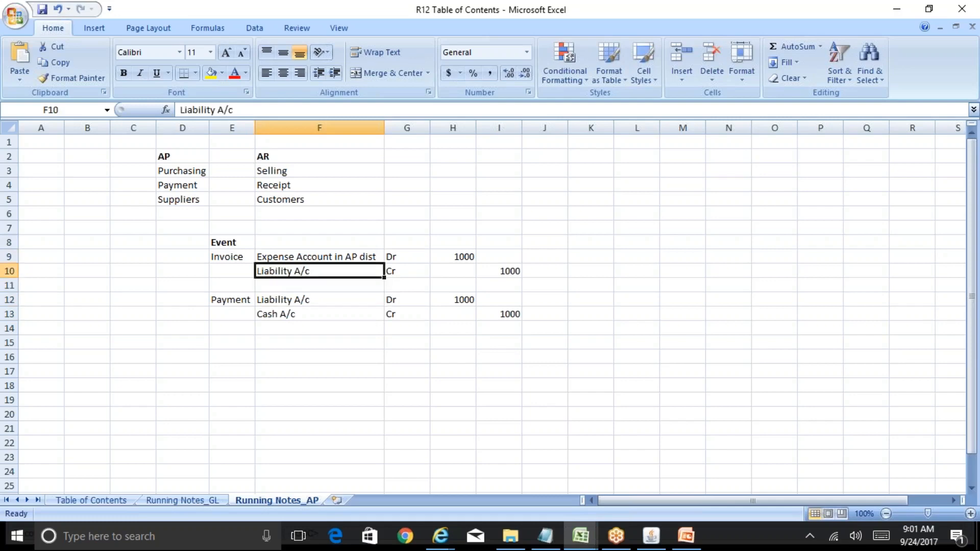
pyautogui.press('Down')
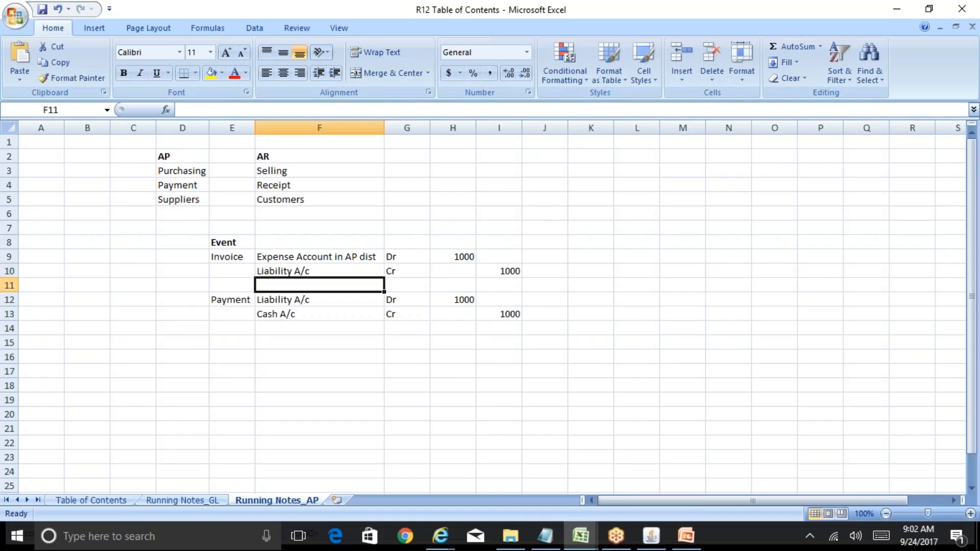
pyautogui.press('Down')
pyautogui.press('Up')
pyautogui.press('Up')
pyautogui.press('Up')
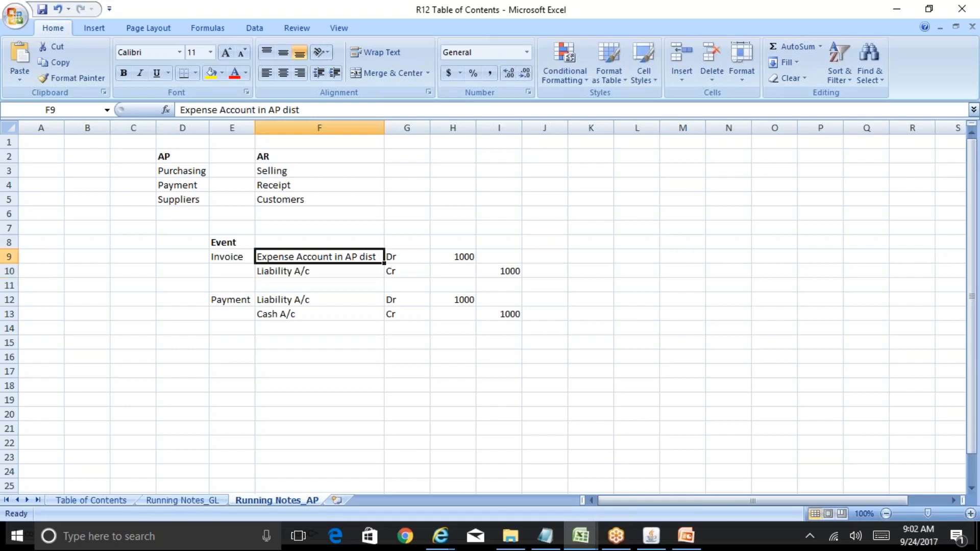
pyautogui.press('Down')
pyautogui.press('Up')
pyautogui.press('Down')
pyautogui.press('Down')
pyautogui.press('Down')
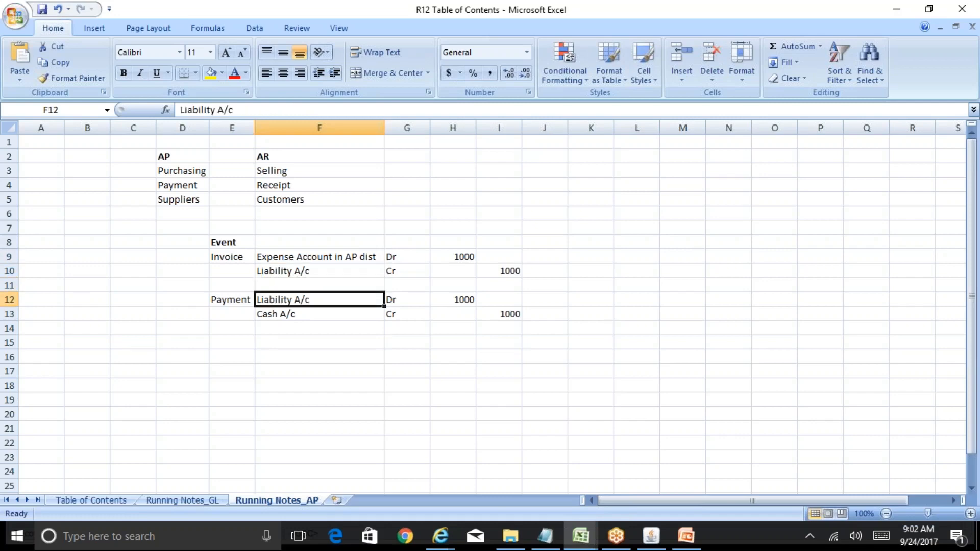
pyautogui.press('Up')
pyautogui.press('Up')
pyautogui.press('Up')
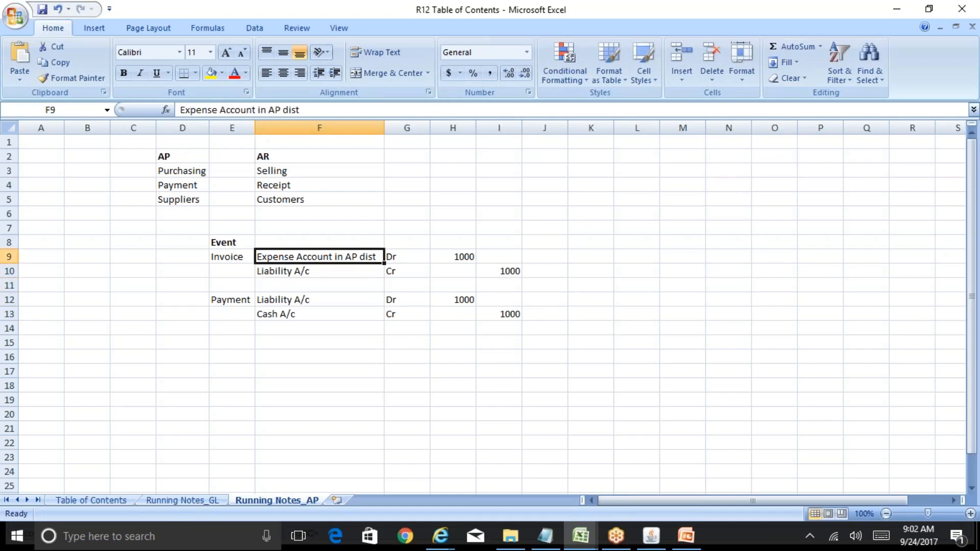
pyautogui.press('Down')
pyautogui.press('Down')
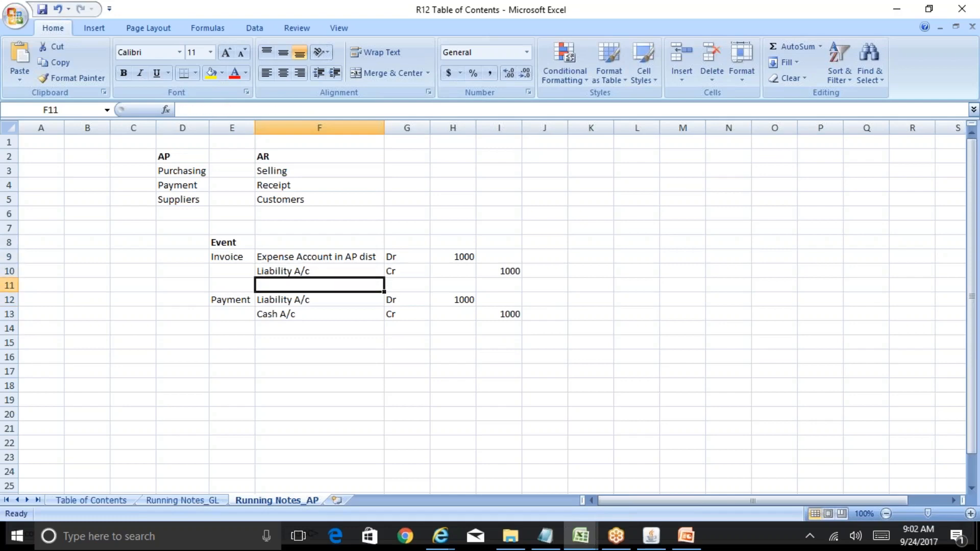
# Step: Check the GL account fields in Oracle's Financials Options form against the accounting entries in the R12 Table of Contents workbook
pyautogui.click(654, 538)
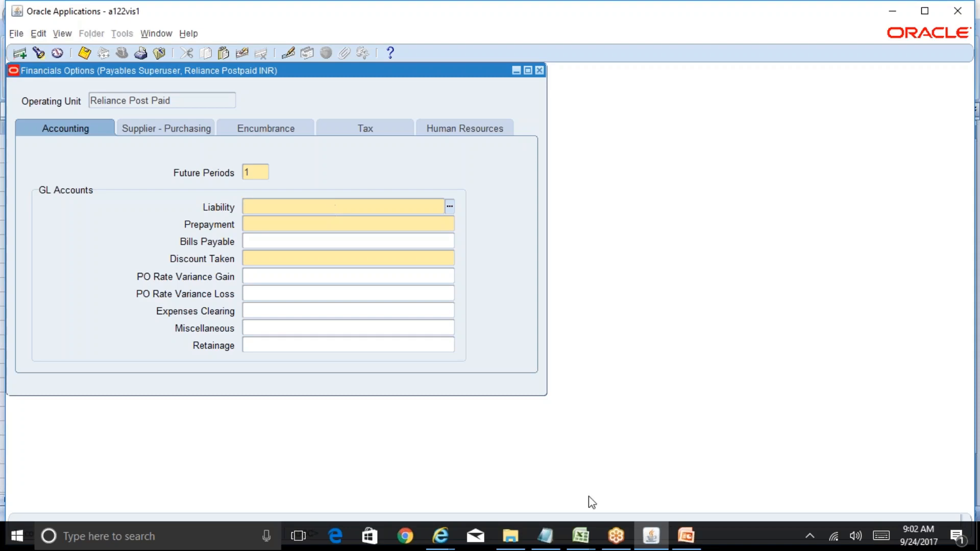
pyautogui.click(580, 535)
pyautogui.click(653, 482)
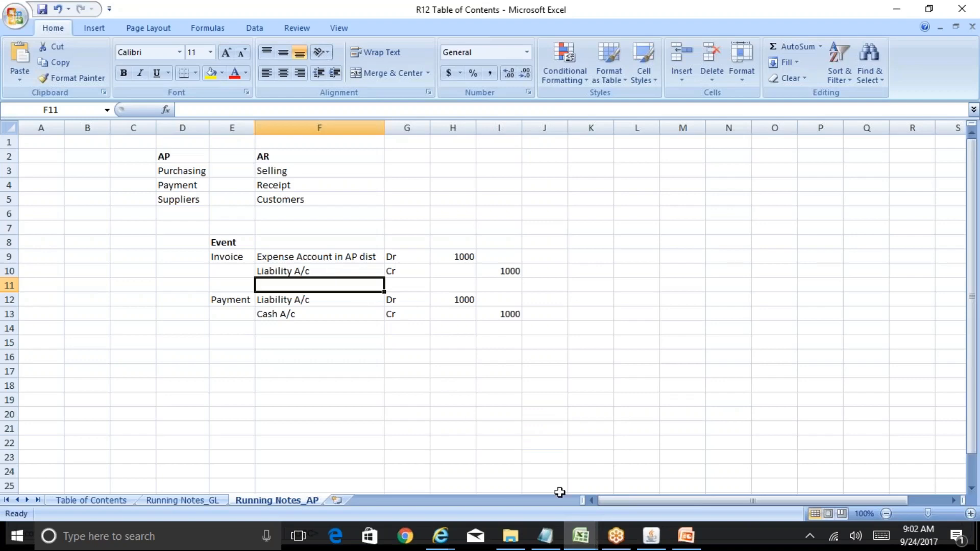
# Step: Switch to Oracle Applications and enter Company 01 and Department 000 for the Liability account
pyautogui.click(652, 538)
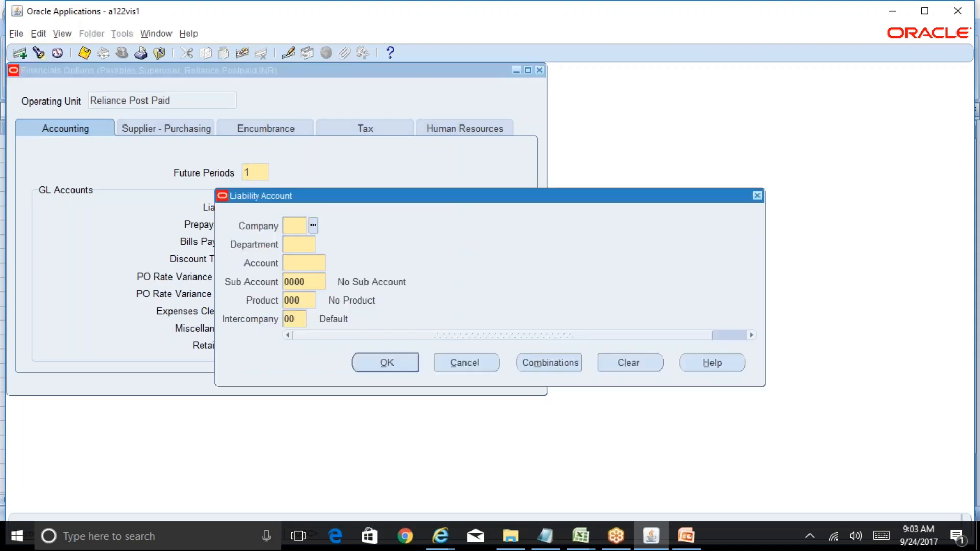
pyautogui.write('01')
pyautogui.press('Tab')
pyautogui.write('000')
pyautogui.press('Tab')
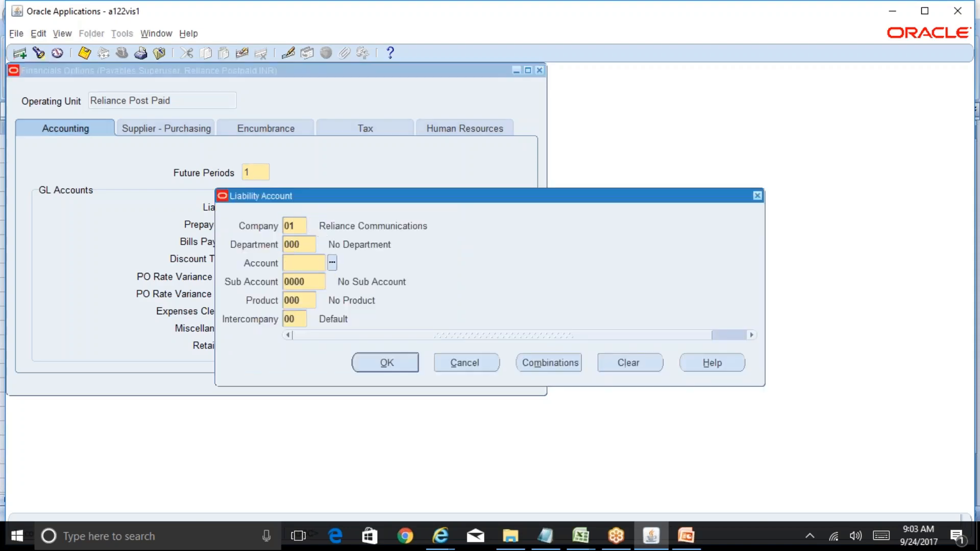
# Step: Look up the Liability account in the BR100_Financials_AP workbook, enter Account 2210 in Oracle and accept the combination
pyautogui.click(581, 537)
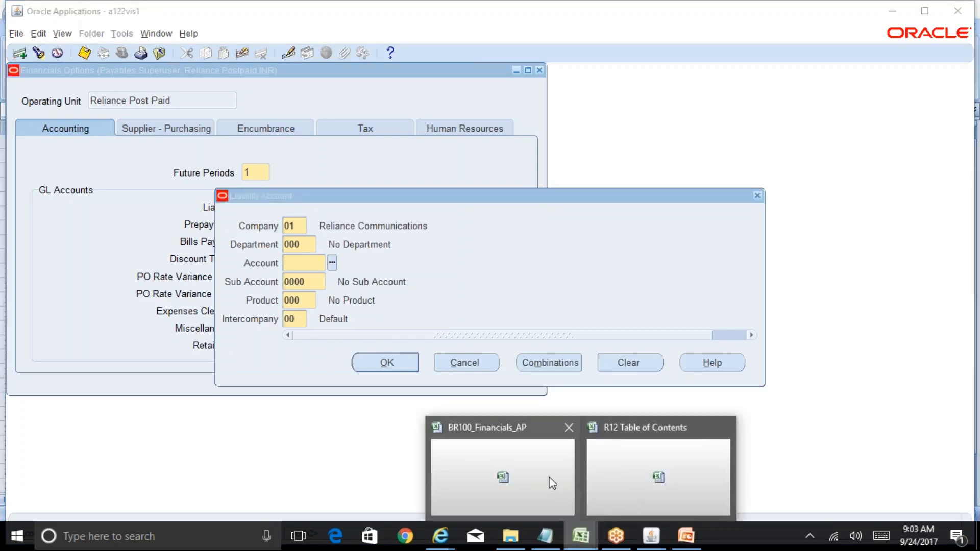
pyautogui.click(551, 481)
pyautogui.click(186, 334)
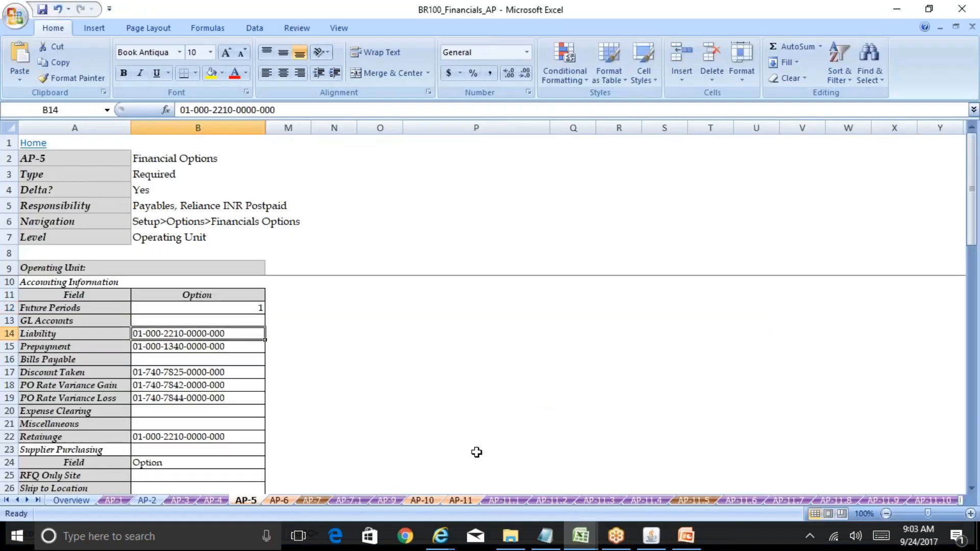
pyautogui.click(645, 539)
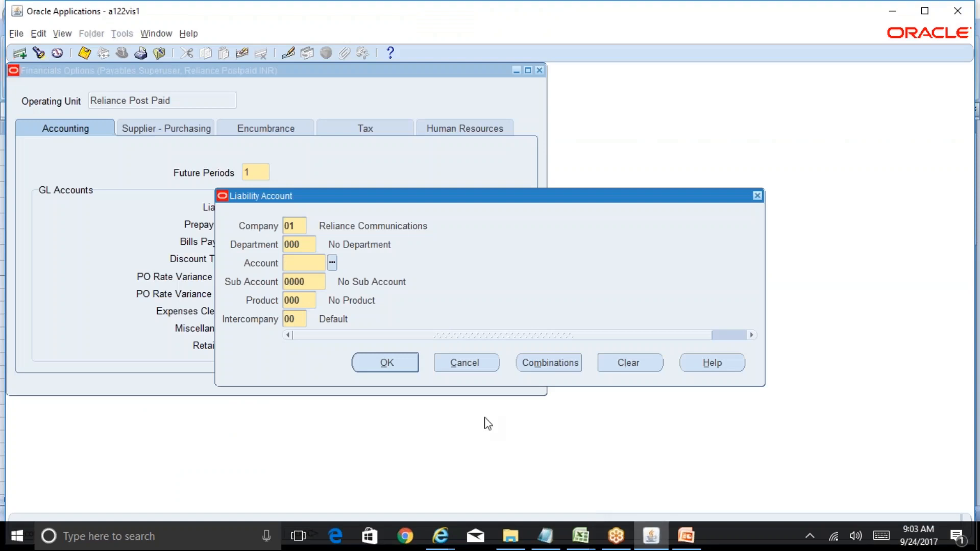
pyautogui.write('2210')
pyautogui.press('Tab')
pyautogui.click(403, 369)
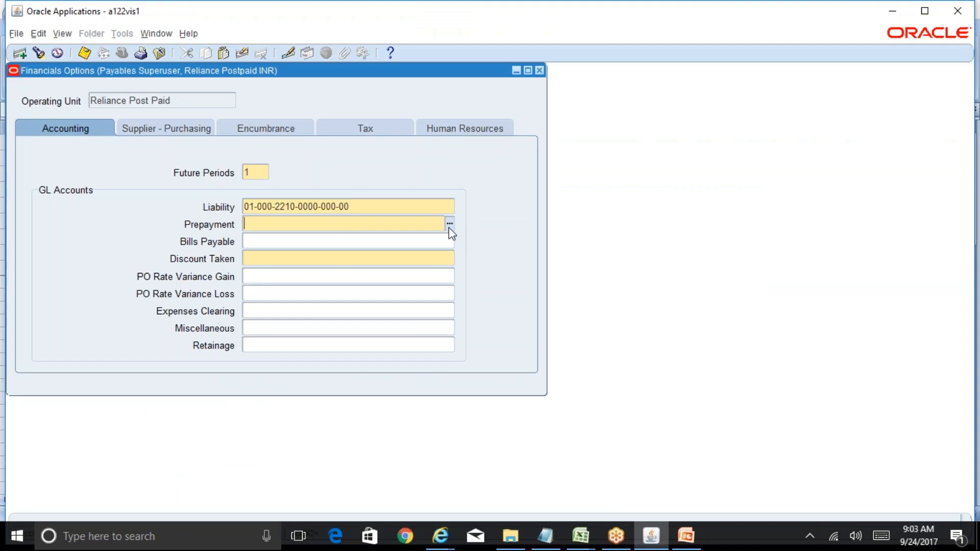
# Step: Open the Prepayment account segments and enter Company 01 and Department 000
pyautogui.click(449, 225)
pyautogui.write('01')
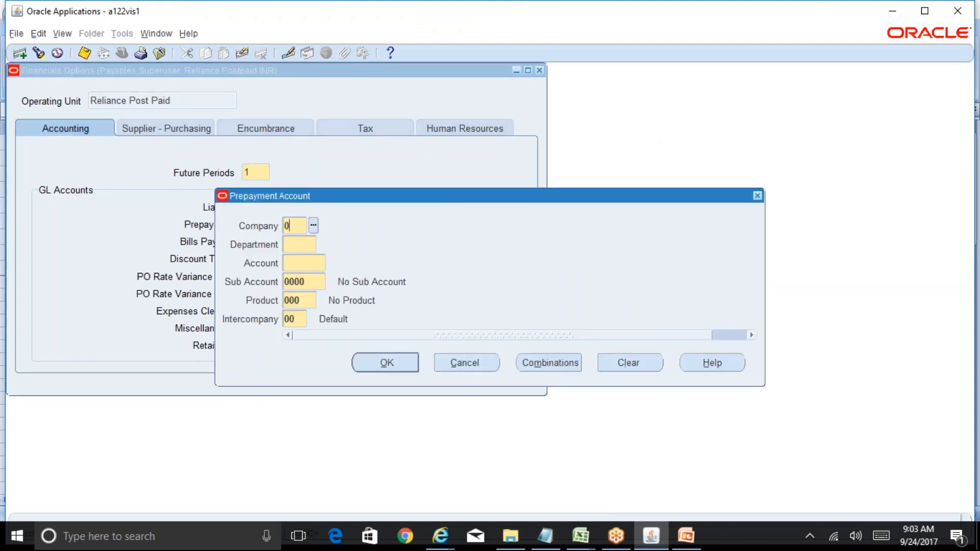
pyautogui.press('Tab')
pyautogui.write('000')
pyautogui.press('Tab')
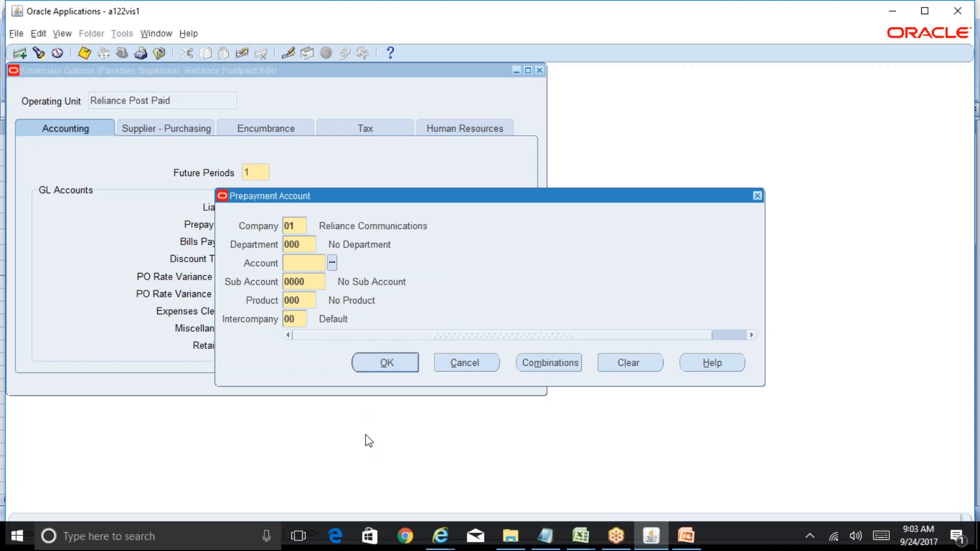
# Step: Look up the Prepayment account in the BR100_Financials_AP workbook, enter Account 1340 in Oracle and accept the combination
pyautogui.moveTo(580, 535)
pyautogui.click(636, 485)
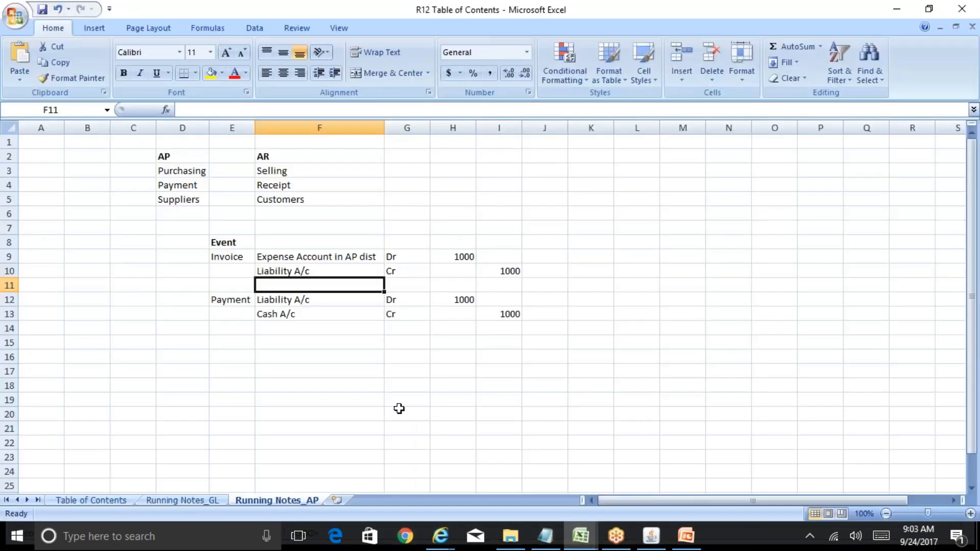
pyautogui.click(516, 489)
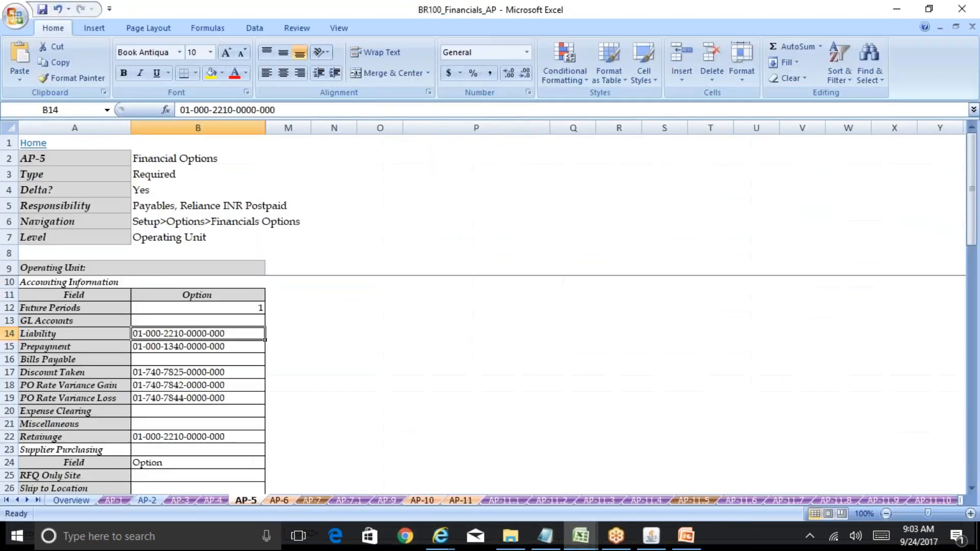
pyautogui.click(189, 352)
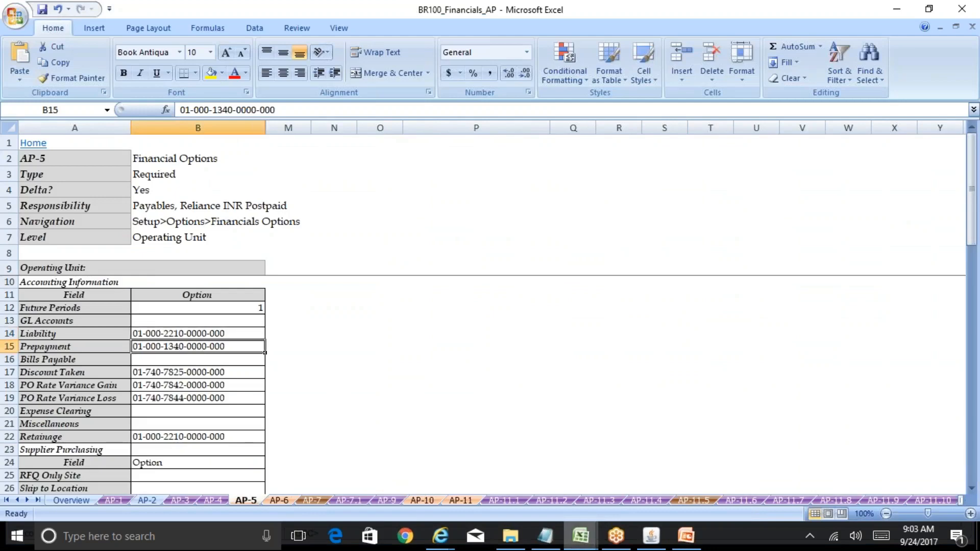
pyautogui.click(651, 536)
pyautogui.write('1')
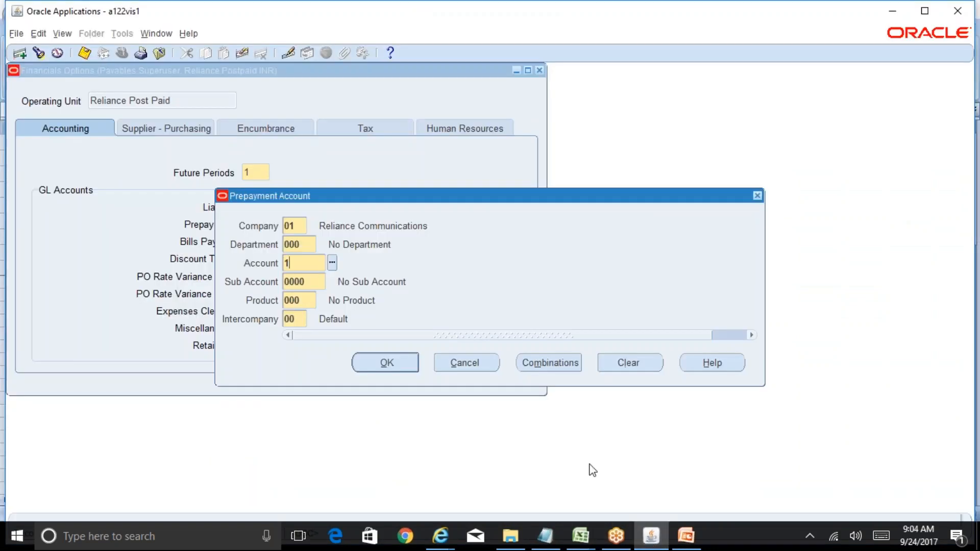
pyautogui.write('340')
pyautogui.press('Tab')
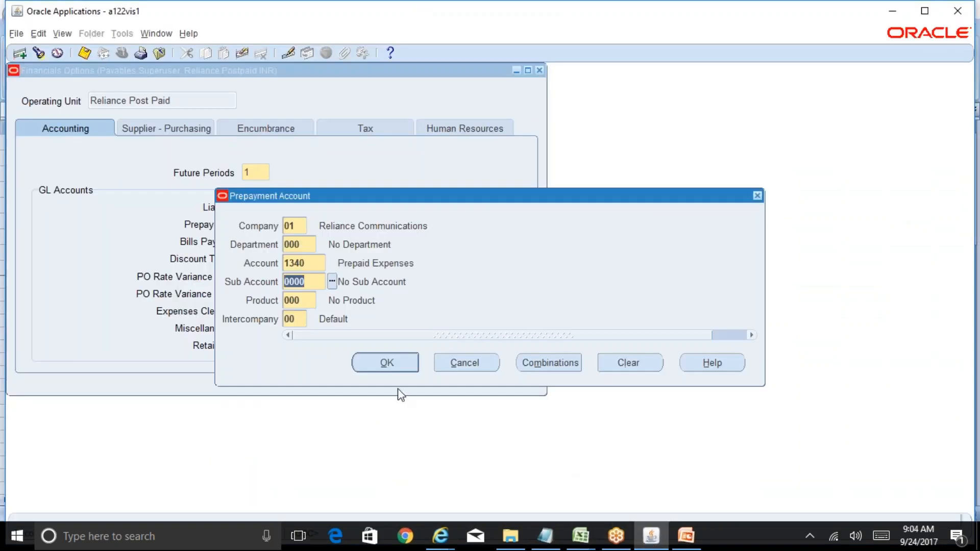
pyautogui.click(404, 364)
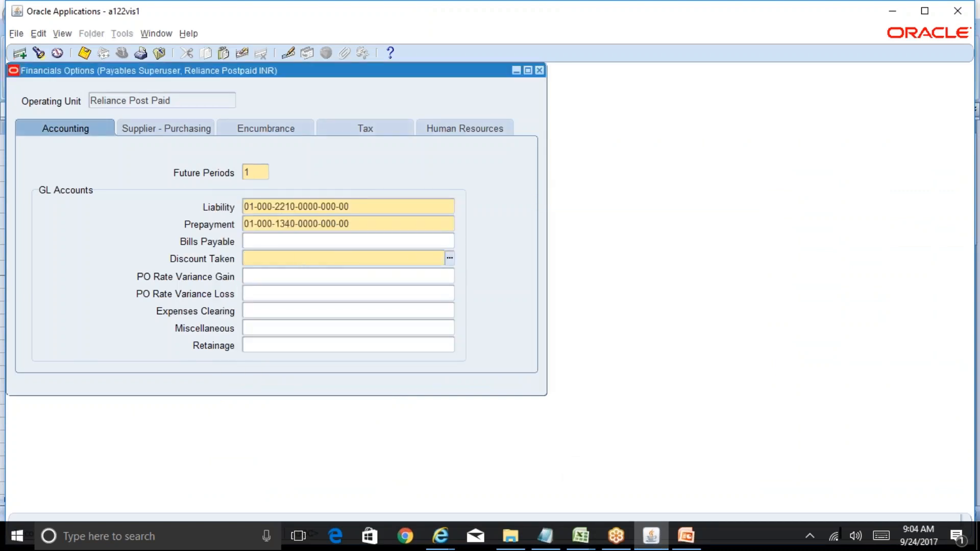
# Step: Enter Company 01 and Department 000 for the Discount Taken account
pyautogui.write('01')
pyautogui.press('Tab')
pyautogui.write('000')
pyautogui.press('Tab')
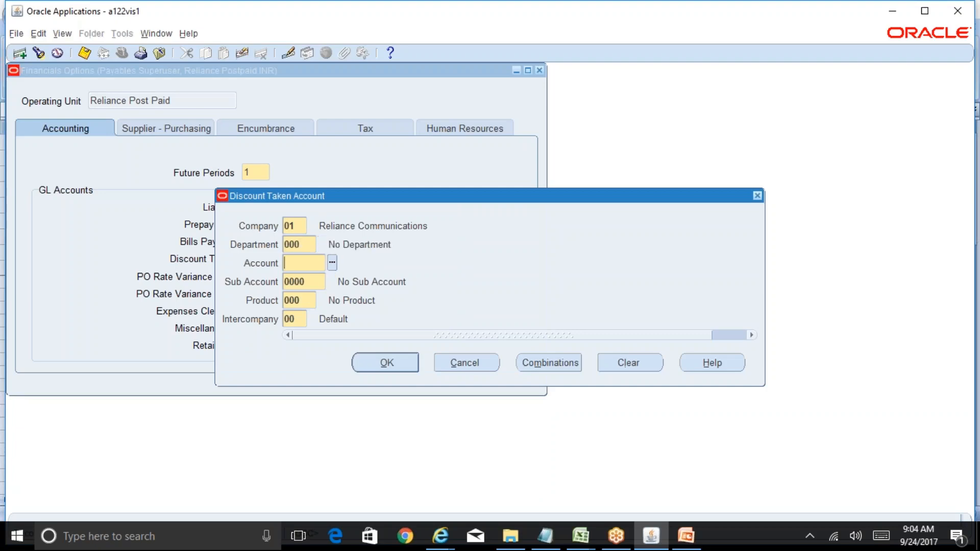
# Step: Look up the Discount Taken account in the BR100_Financials_AP workbook, enter Account 7825 in Oracle and accept the combination
pyautogui.moveTo(581, 536)
pyautogui.click(541, 513)
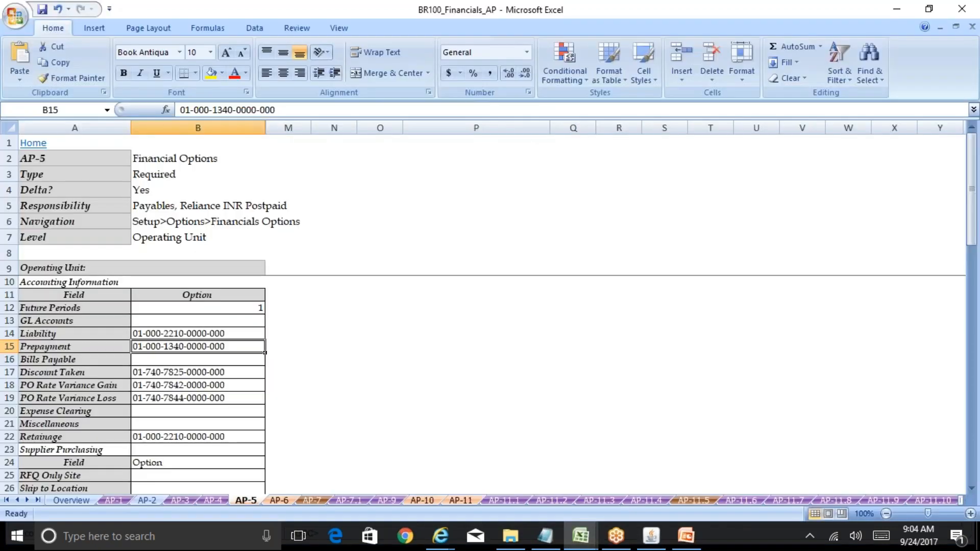
pyautogui.click(189, 372)
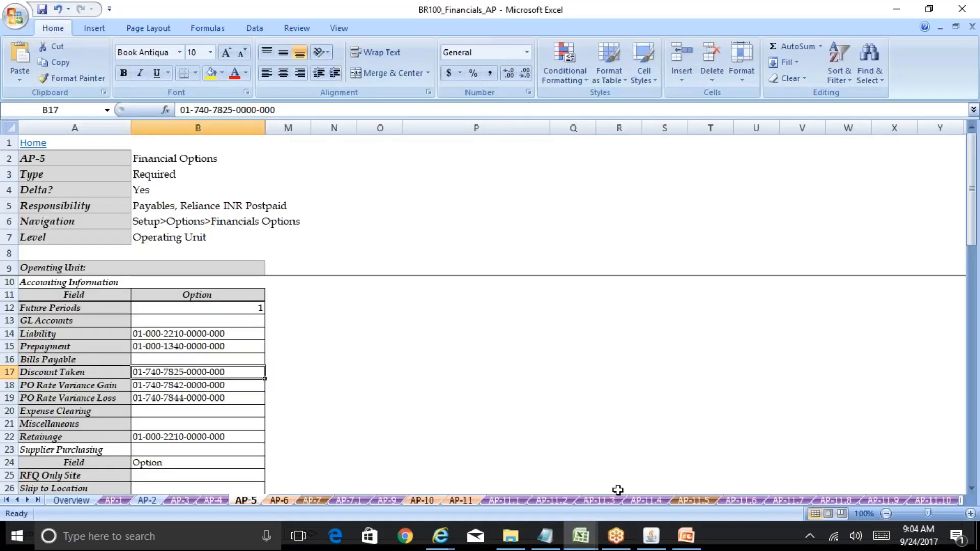
pyautogui.hotkey('alt', 'Tab')
pyautogui.write('782')
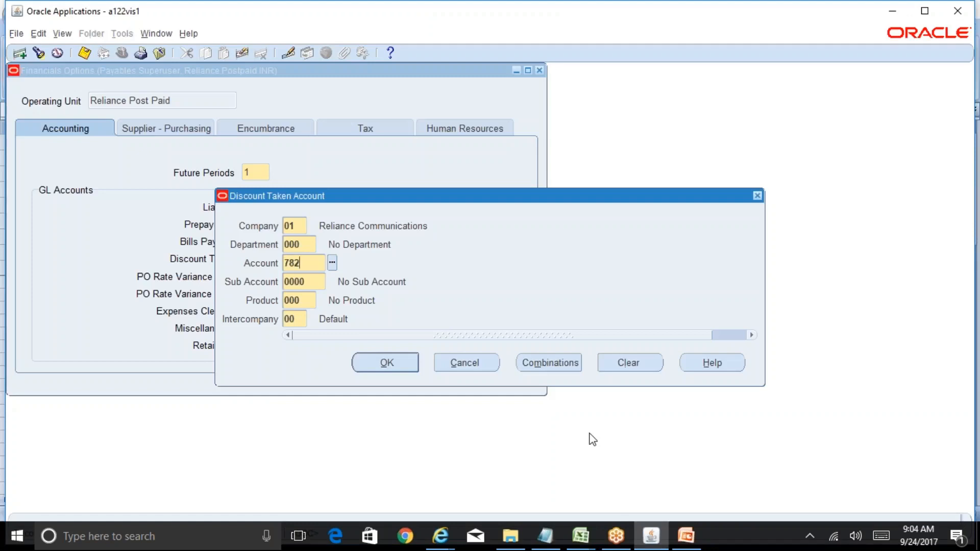
pyautogui.write('5')
pyautogui.press('Tab')
pyautogui.click(400, 363)
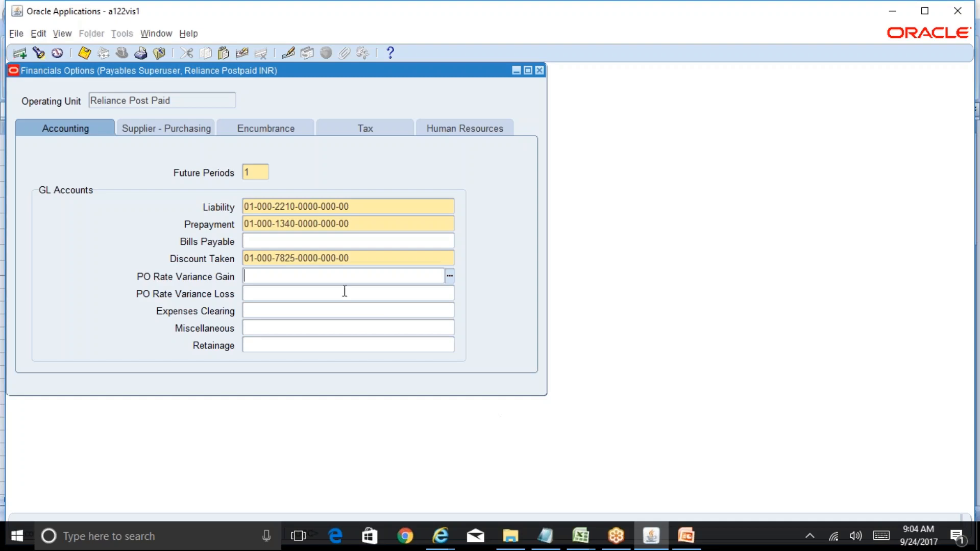
pyautogui.moveTo(580, 535)
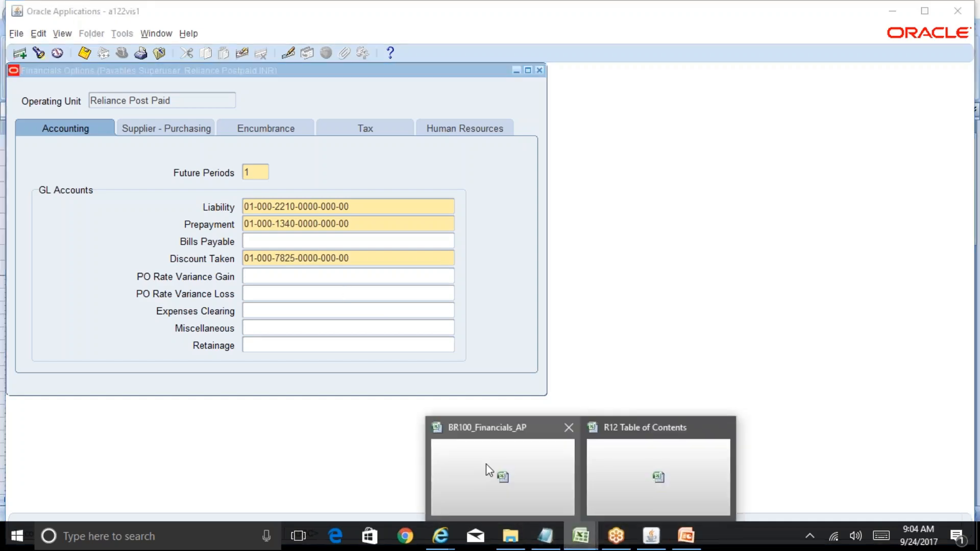
pyautogui.click(507, 465)
pyautogui.press('Down')
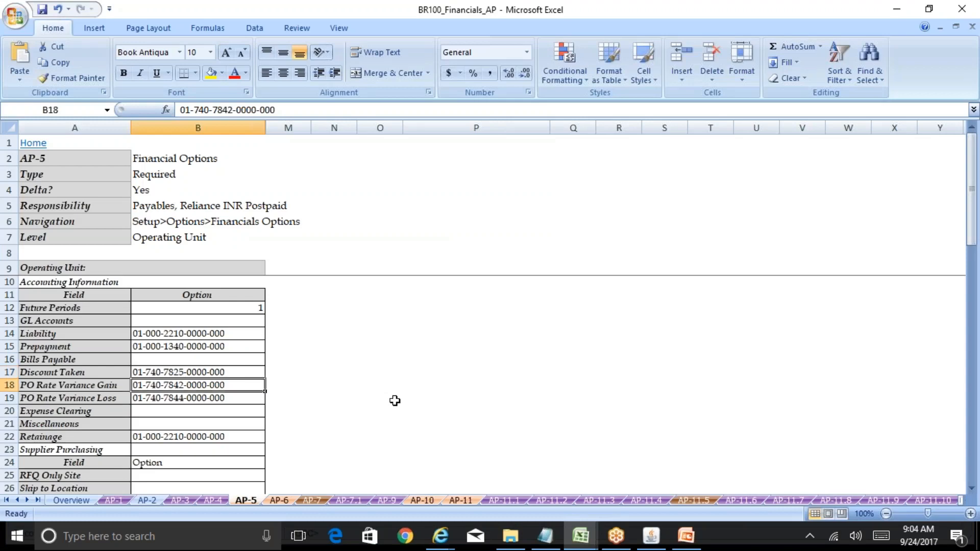
pyautogui.hotkey('ctrl', 'c')
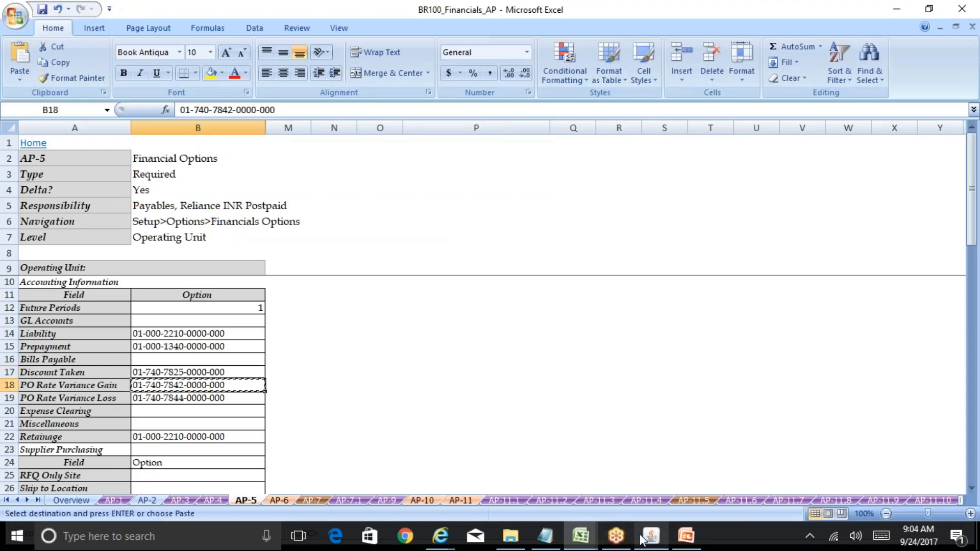
pyautogui.hotkey('alt', 'Tab')
pyautogui.hotkey('ctrl', 'v')
pyautogui.press('Tab')
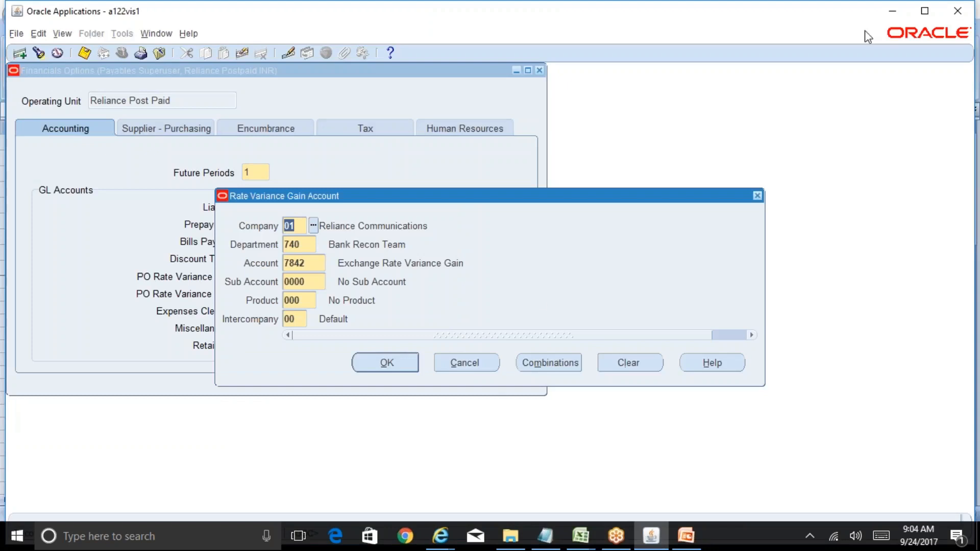
pyautogui.click(924, 10)
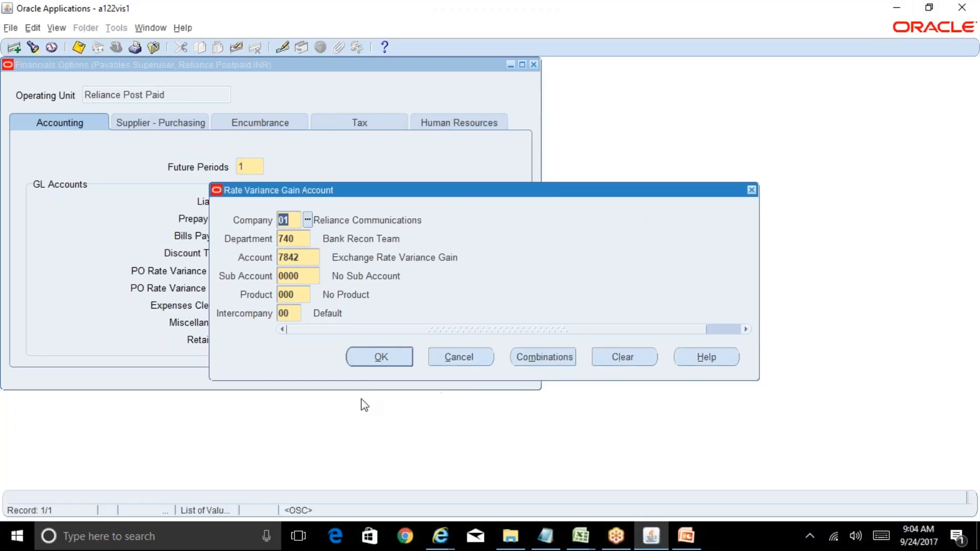
pyautogui.click(386, 363)
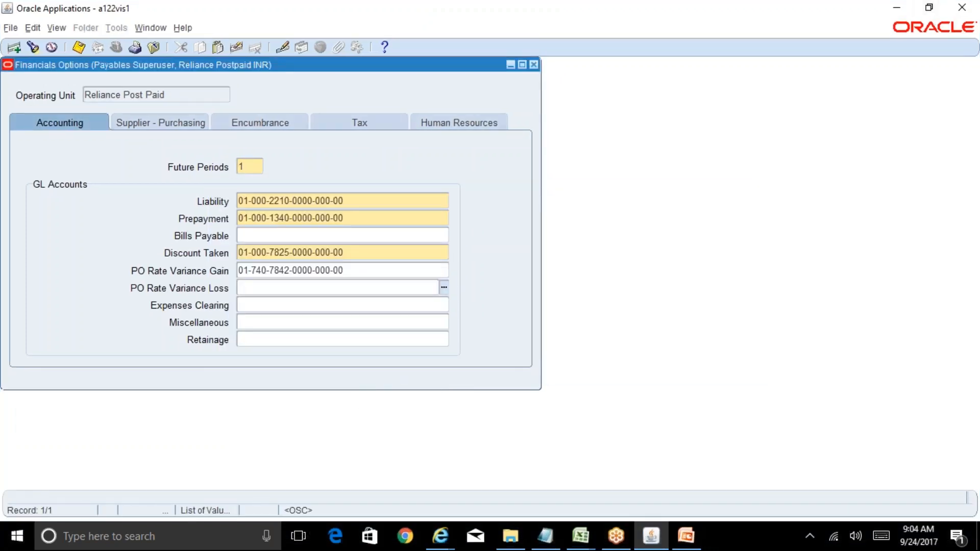
pyautogui.click(588, 534)
pyautogui.click(533, 490)
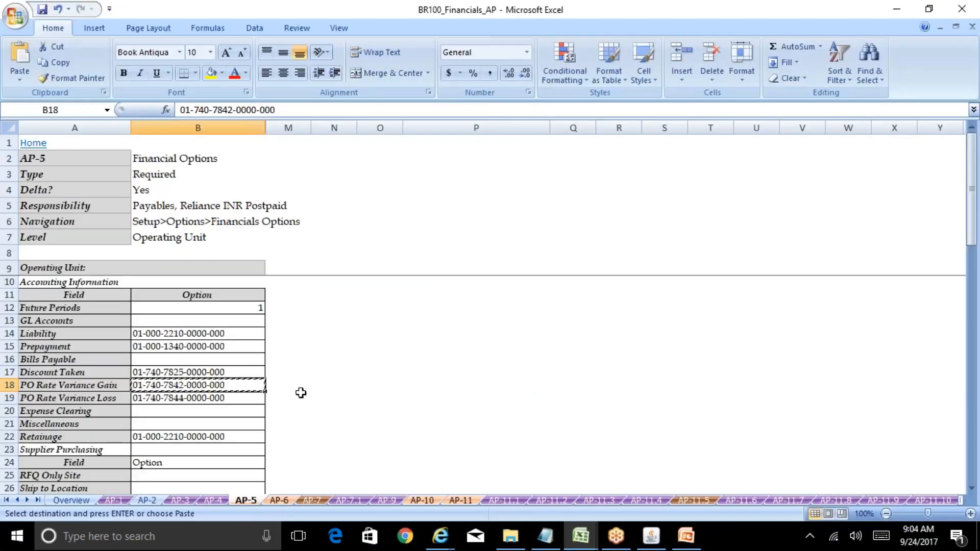
pyautogui.click(230, 398)
pyautogui.hotkey('ctrl', 'c')
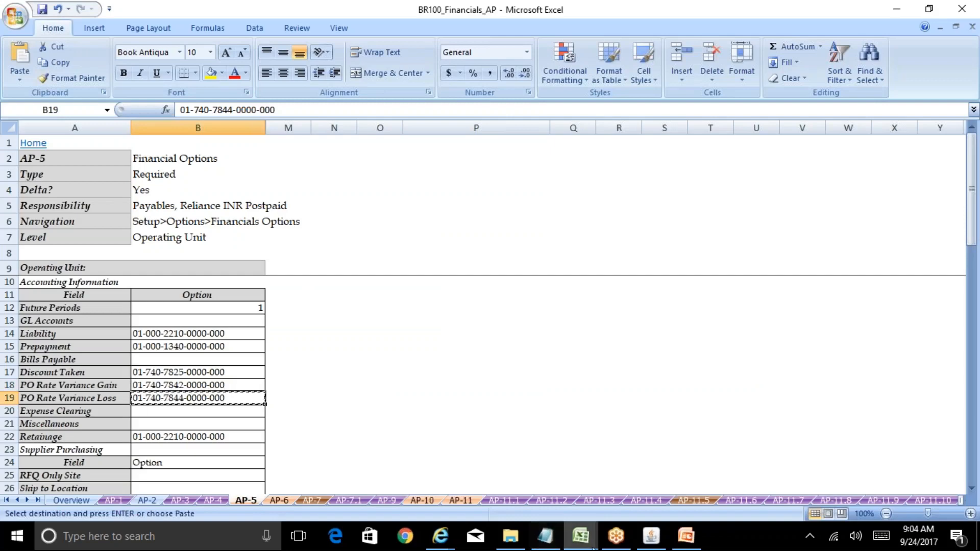
pyautogui.click(651, 536)
pyautogui.hotkey('ctrl', 'v')
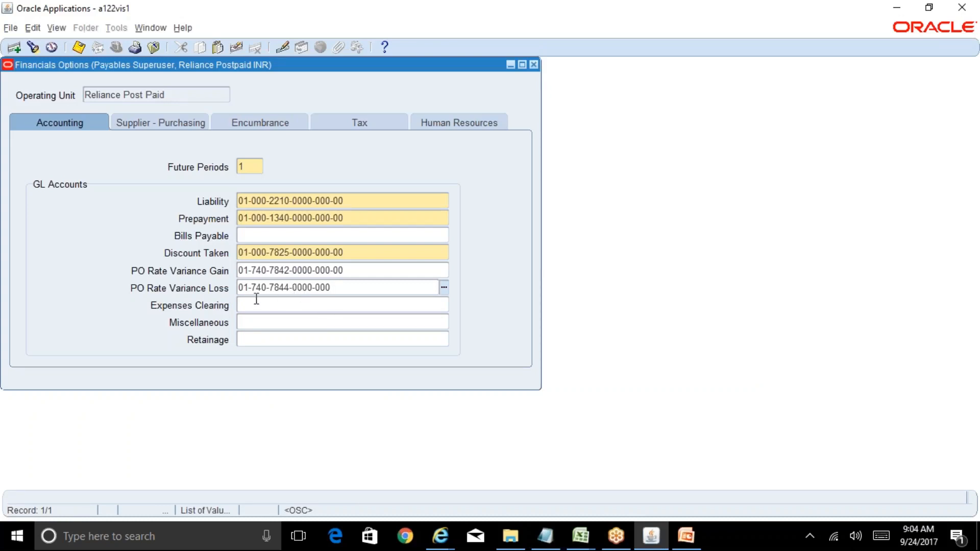
pyautogui.click(271, 321)
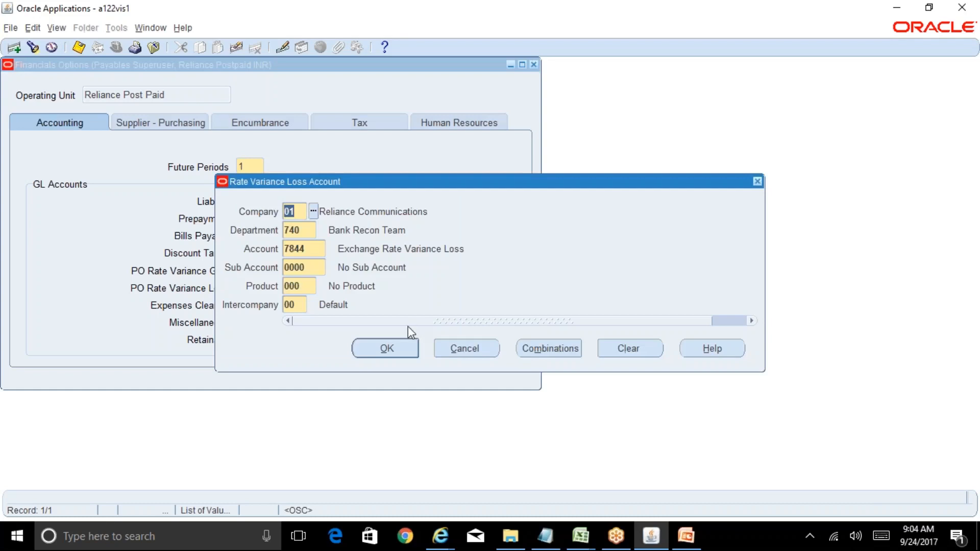
pyautogui.click(399, 350)
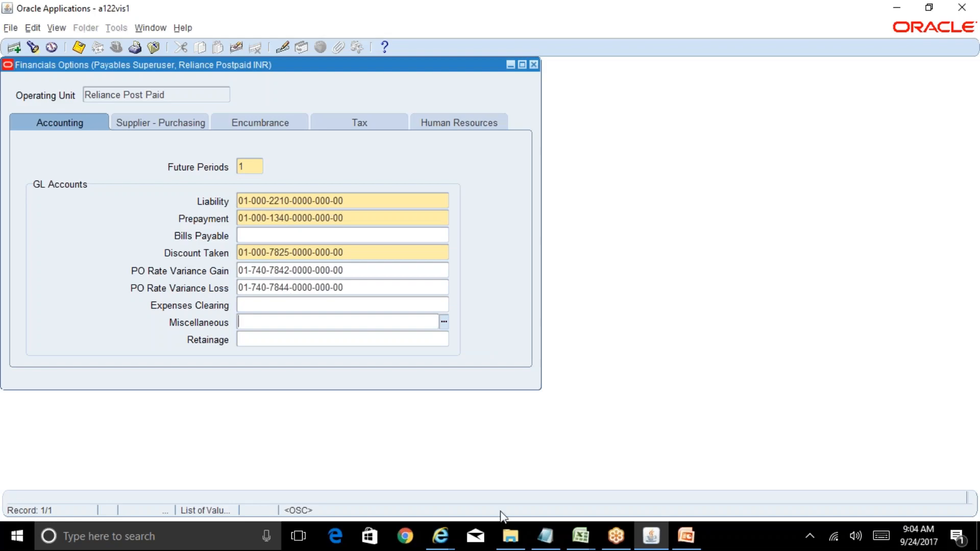
pyautogui.click(580, 536)
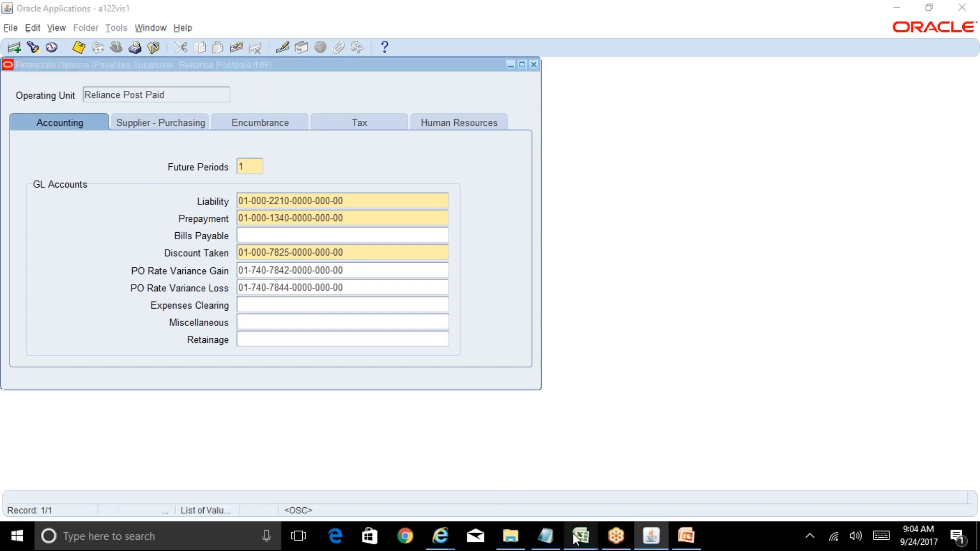
pyautogui.click(512, 486)
pyautogui.click(228, 437)
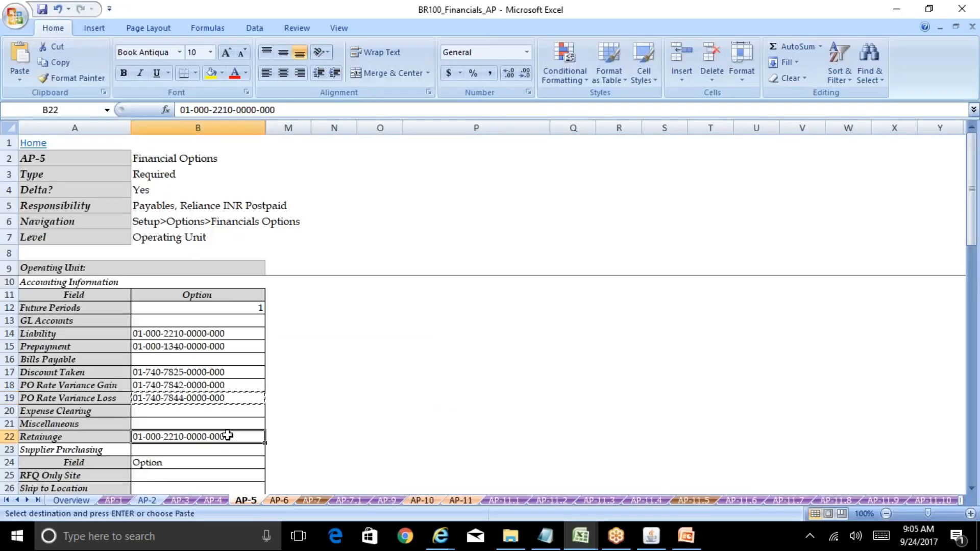
pyautogui.moveTo(293, 110); pyautogui.dragTo(159, 96)
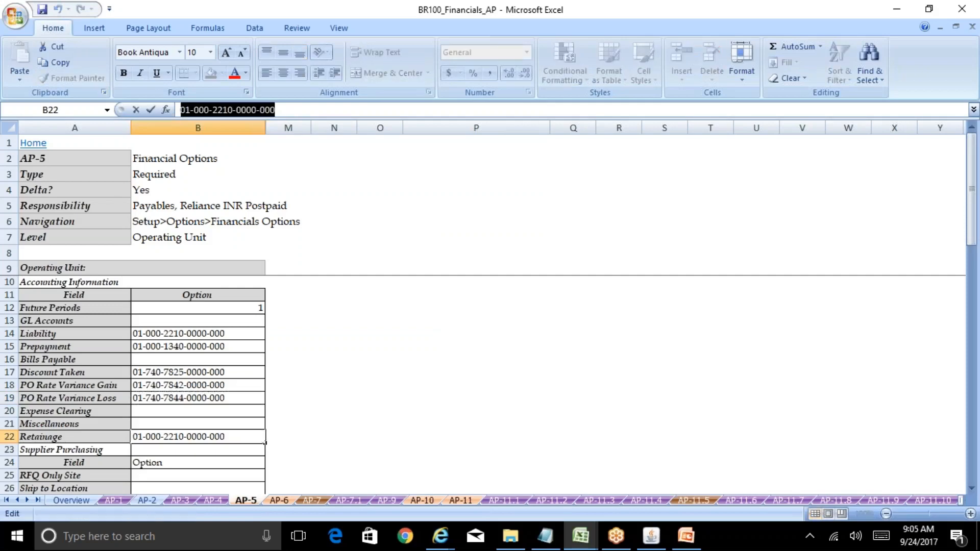
pyautogui.click(641, 546)
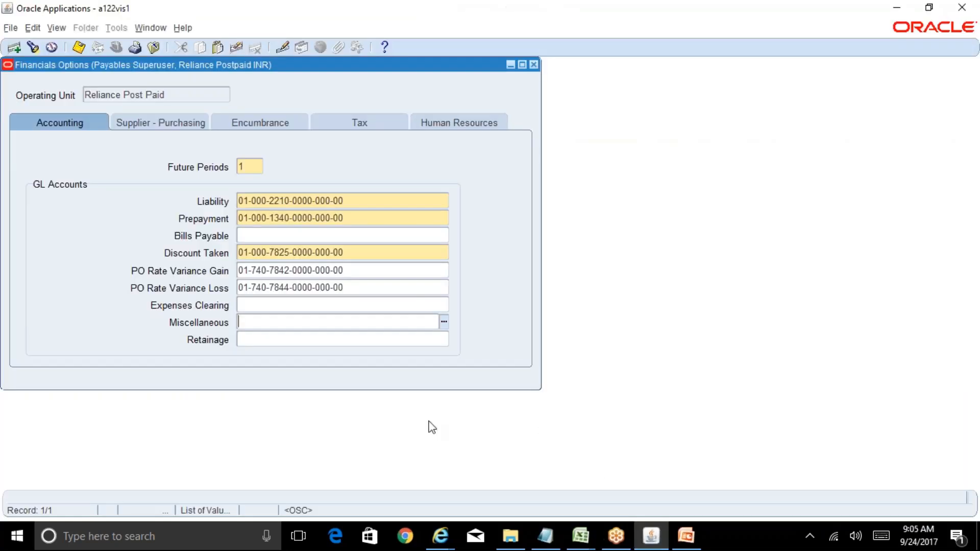
pyautogui.click(295, 341)
pyautogui.hotkey('ctrl', 'v')
pyautogui.press('Tab')
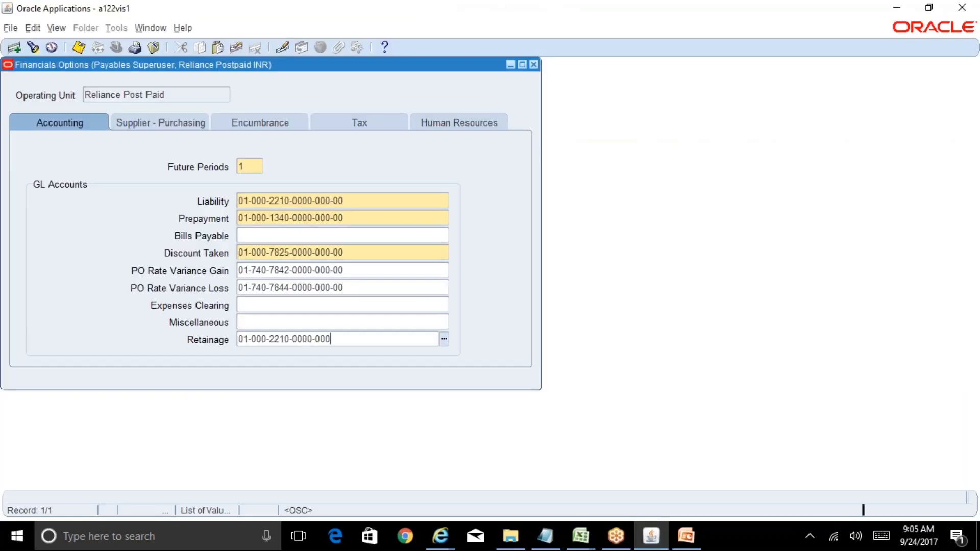
pyautogui.click(384, 351)
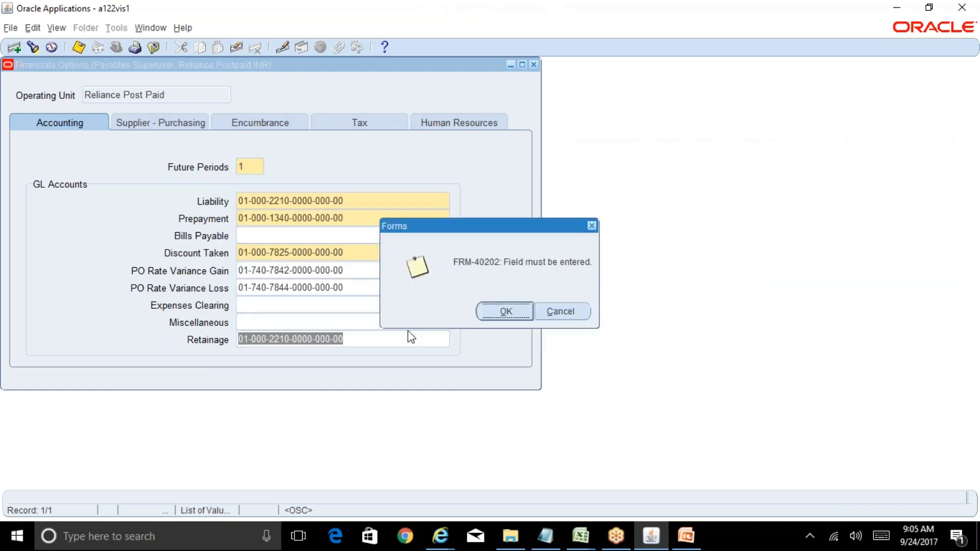
pyautogui.click(499, 305)
pyautogui.press('Tab')
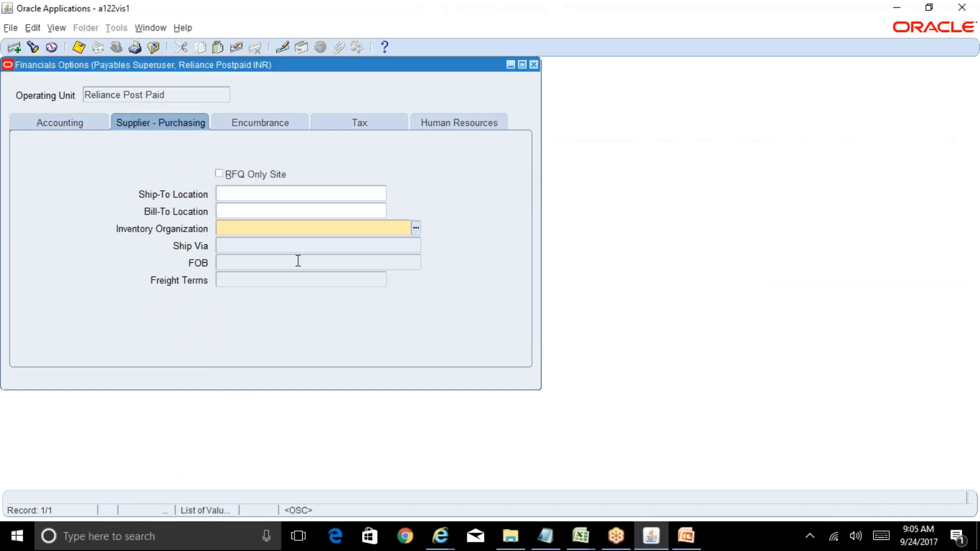
# Step: Set the Inventory Organization in the Supplier - Purchasing options to RPP - Reliance INV Org
pyautogui.click(84, 124)
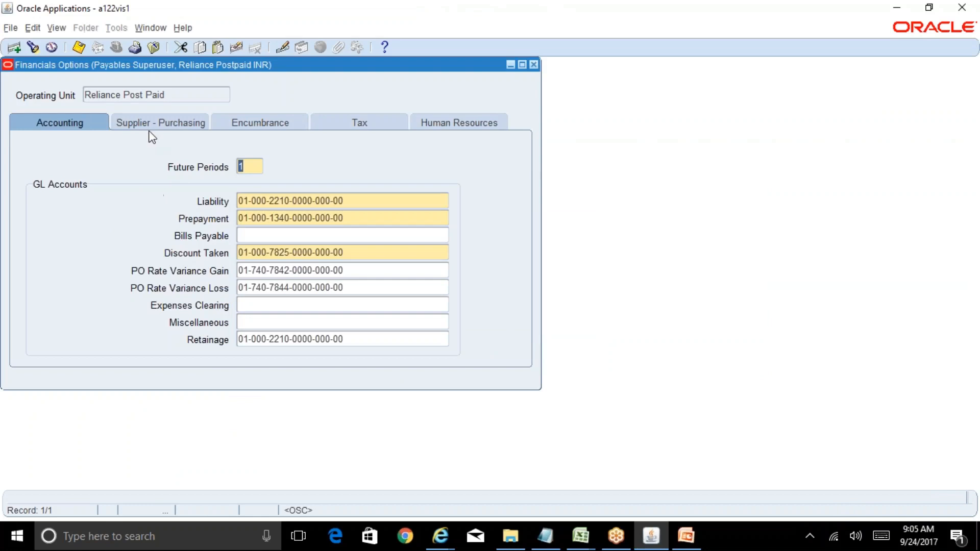
pyautogui.click(169, 128)
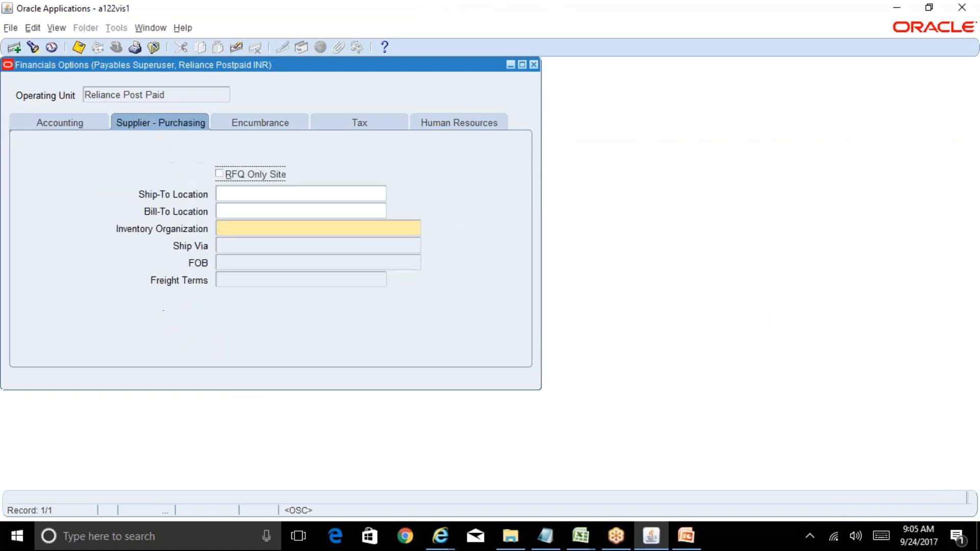
pyautogui.click(244, 228)
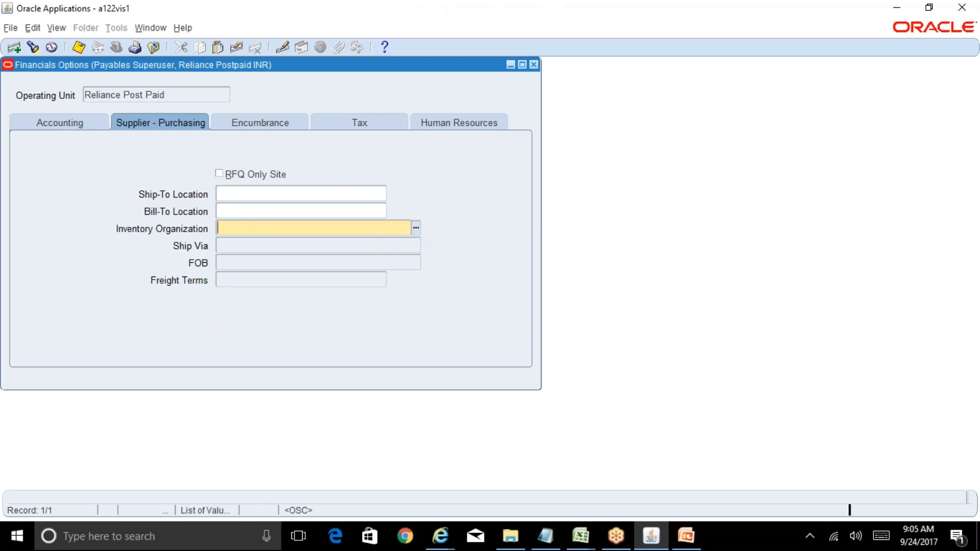
pyautogui.click(416, 228)
pyautogui.doubleClick(395, 232)
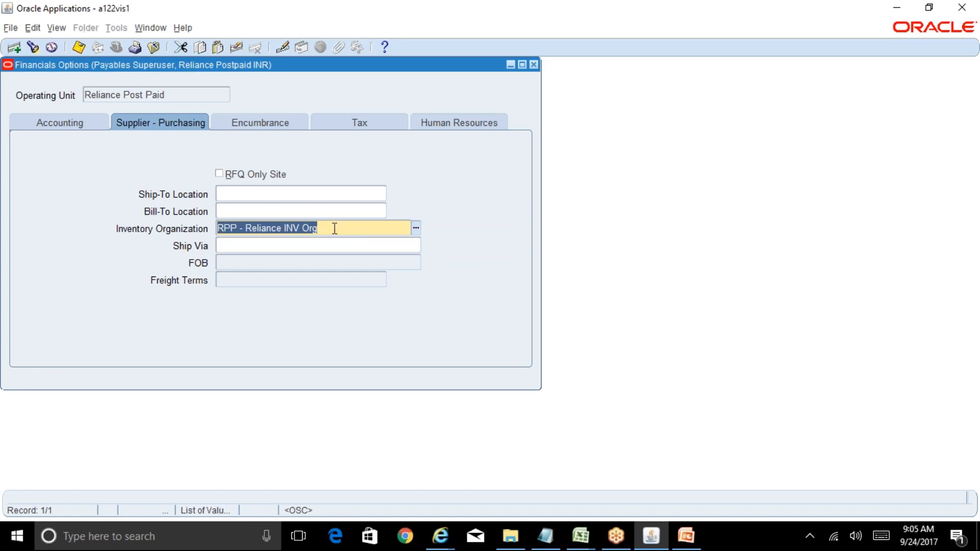
# Step: Check the inventory organization's RPP code against the AP-4 sheet of BR100_Financials_AP and return to Oracle
pyautogui.moveTo(331, 228); pyautogui.dragTo(249, 228)
pyautogui.moveTo(238, 228); pyautogui.dragTo(217, 228)
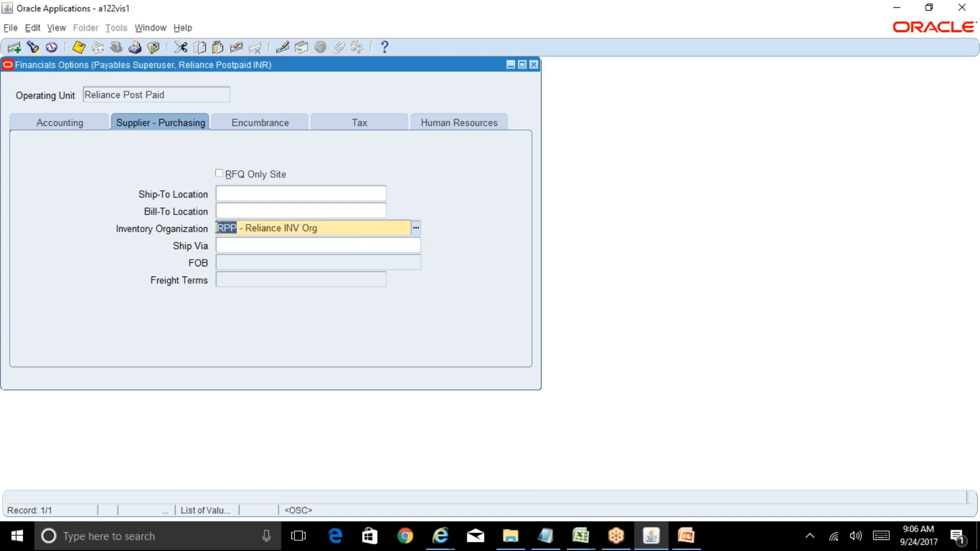
pyautogui.click(332, 228)
pyautogui.click(580, 536)
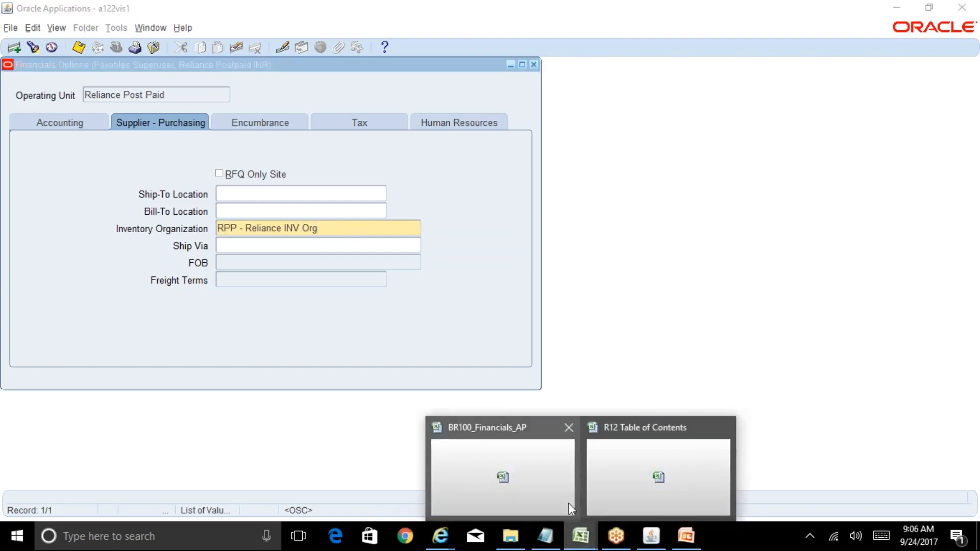
pyautogui.click(569, 503)
pyautogui.click(213, 501)
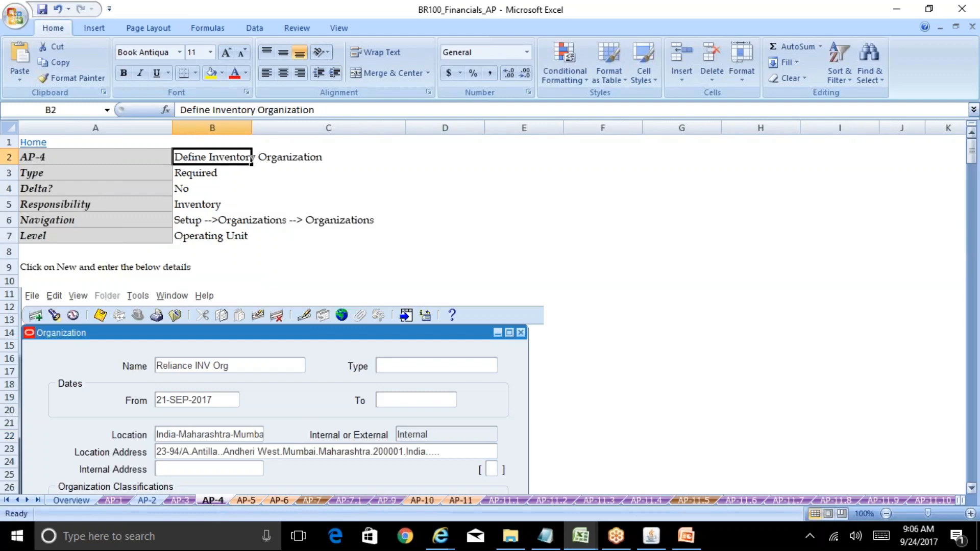
pyautogui.moveTo(971, 153); pyautogui.dragTo(977, 254)
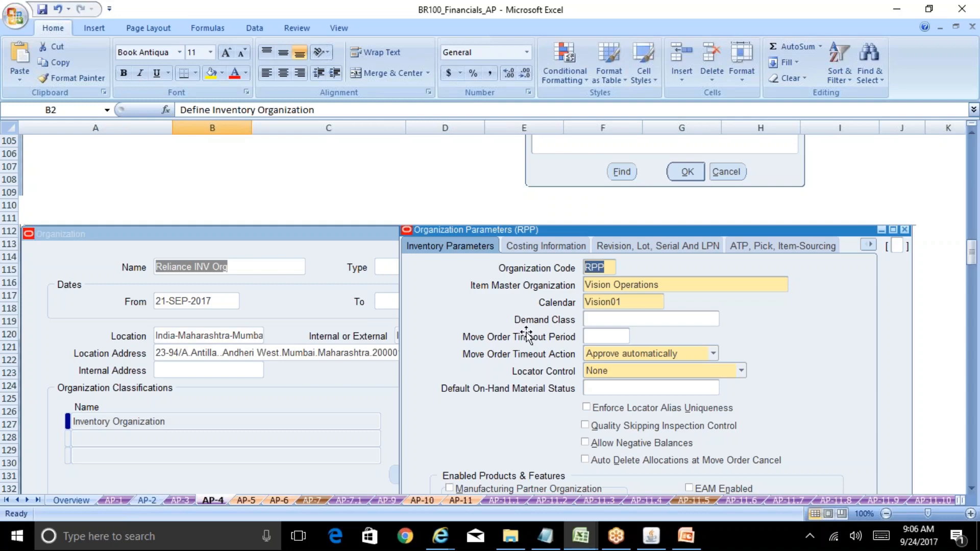
pyautogui.click(650, 537)
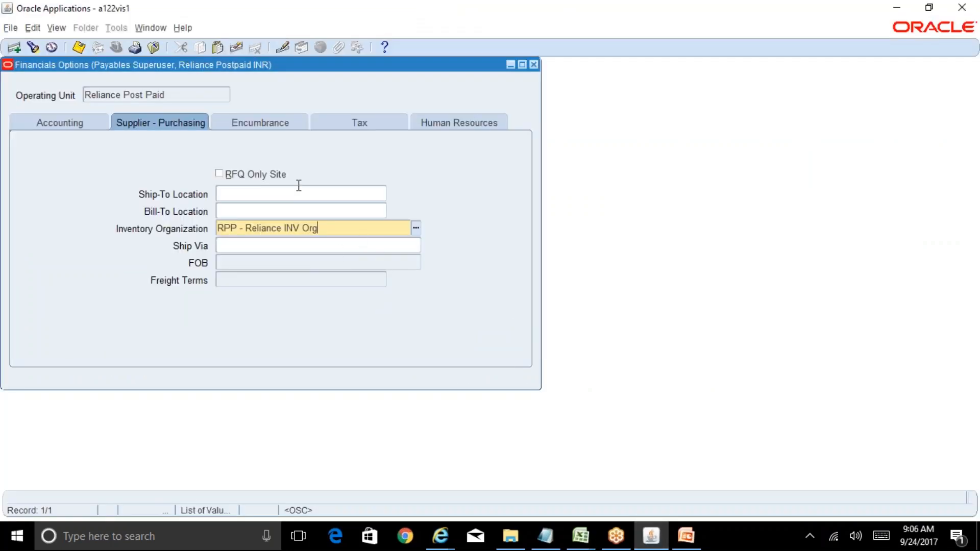
# Step: Review the Encumbrance, Tax and Human Resources options, including the Expense Reimbursement Address choices and the employee numbering fields
pyautogui.click(275, 126)
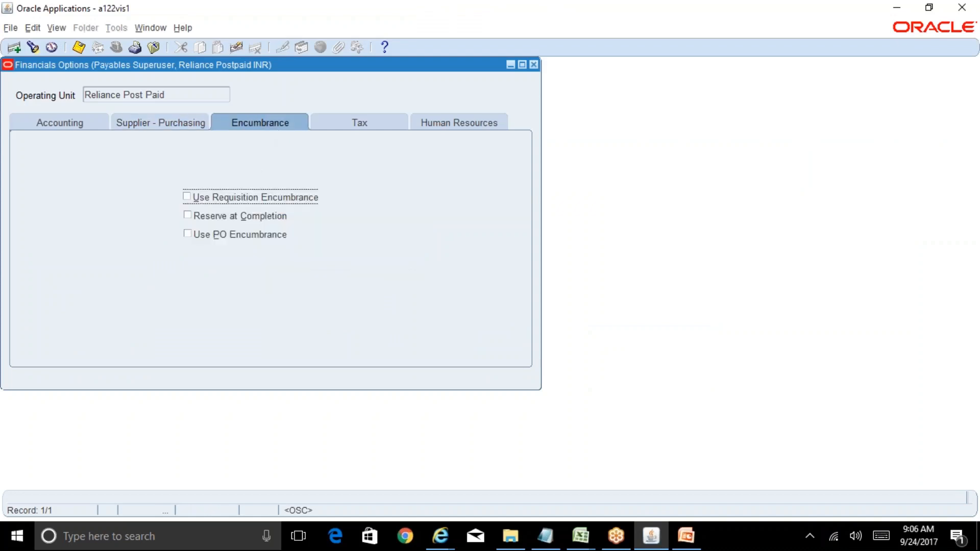
pyautogui.click(339, 124)
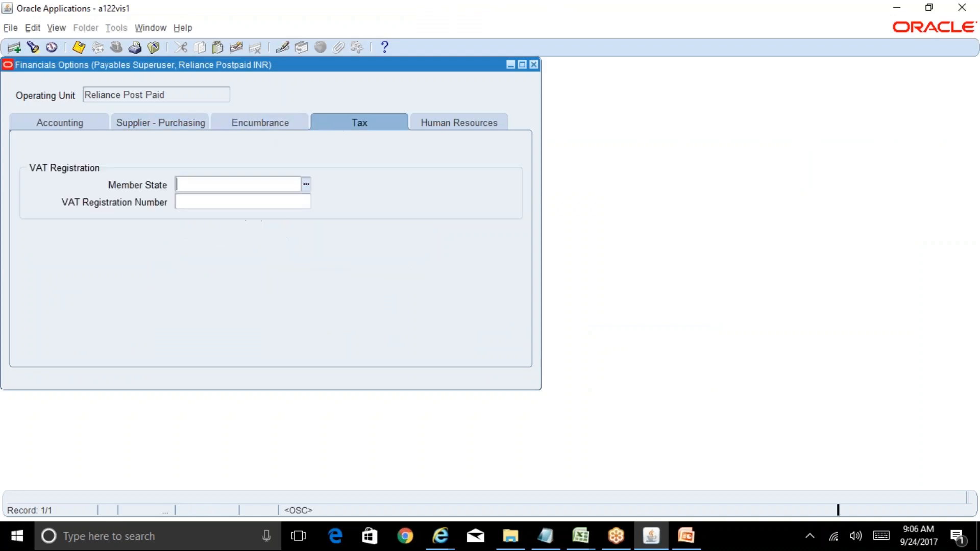
pyautogui.click(454, 124)
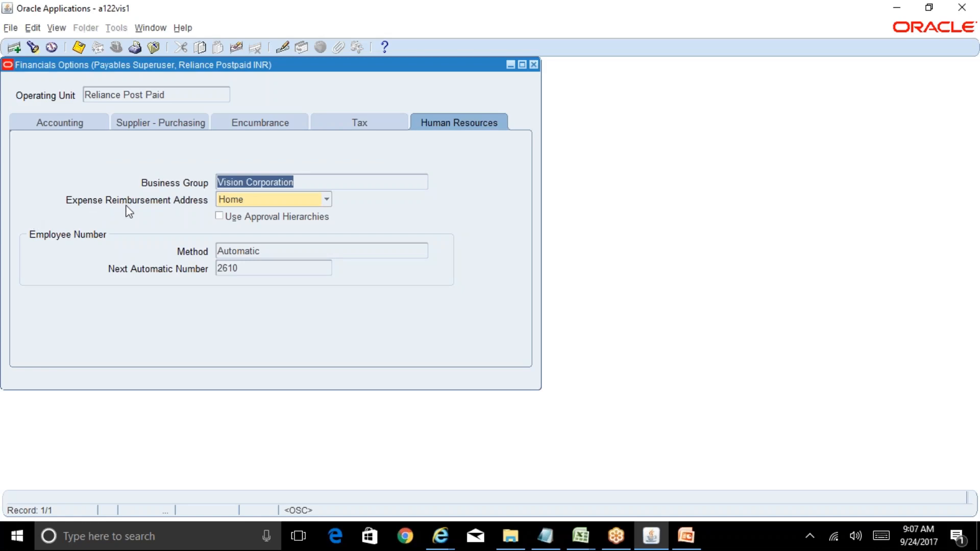
pyautogui.click(276, 206)
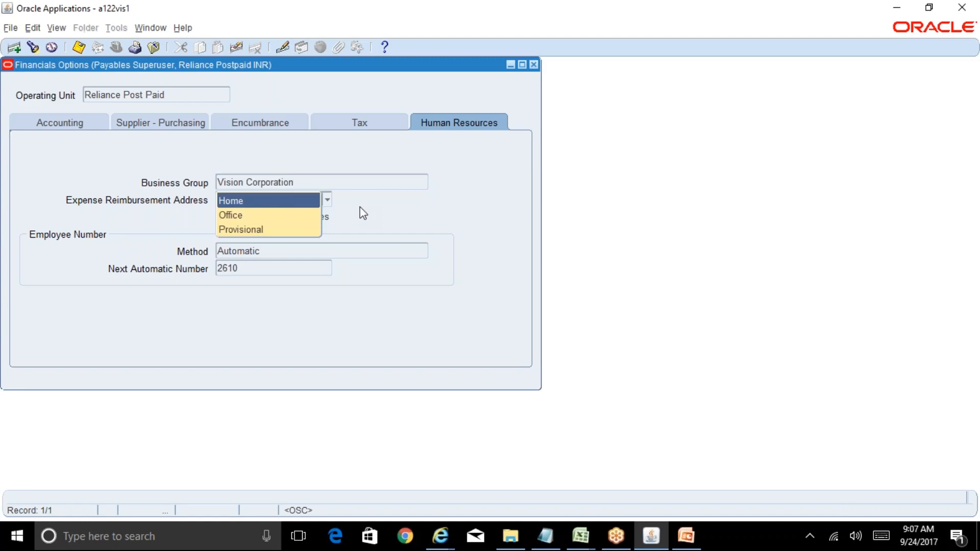
pyautogui.click(359, 207)
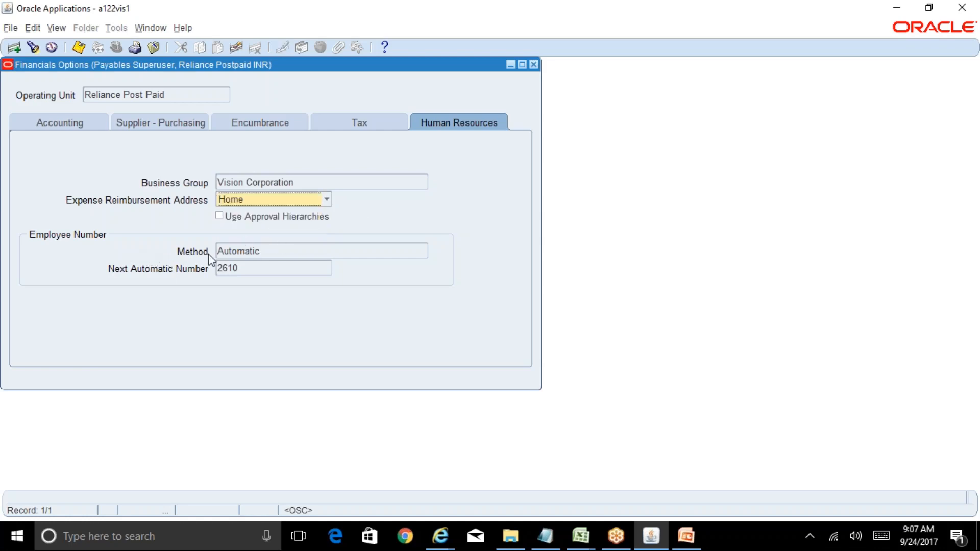
pyautogui.click(267, 253)
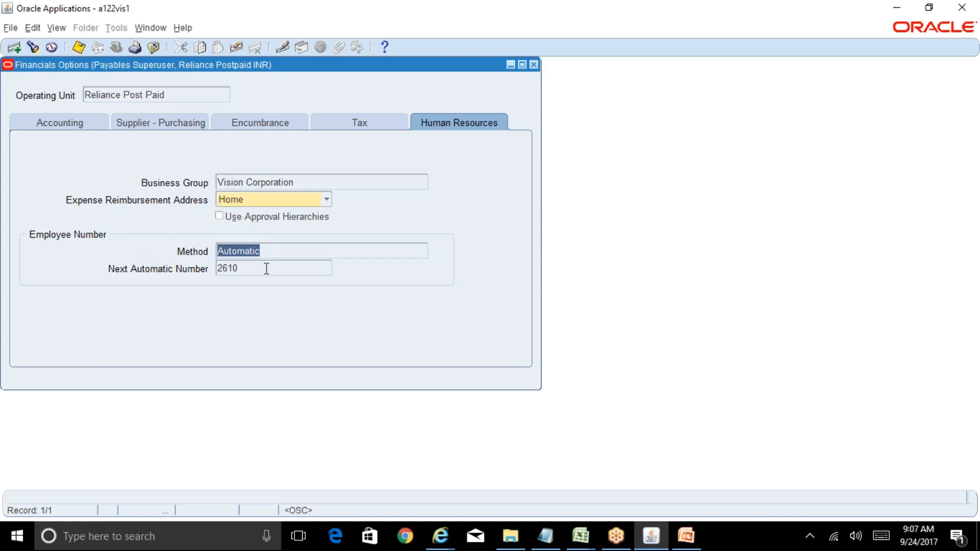
pyautogui.click(266, 268)
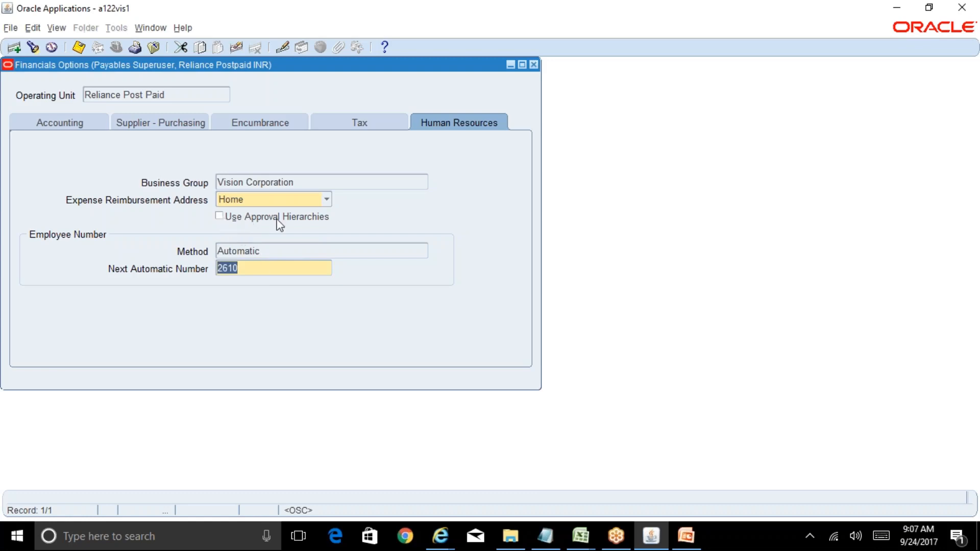
# Step: Save the Financials Options, acknowledge the message and close the form
pyautogui.click(79, 48)
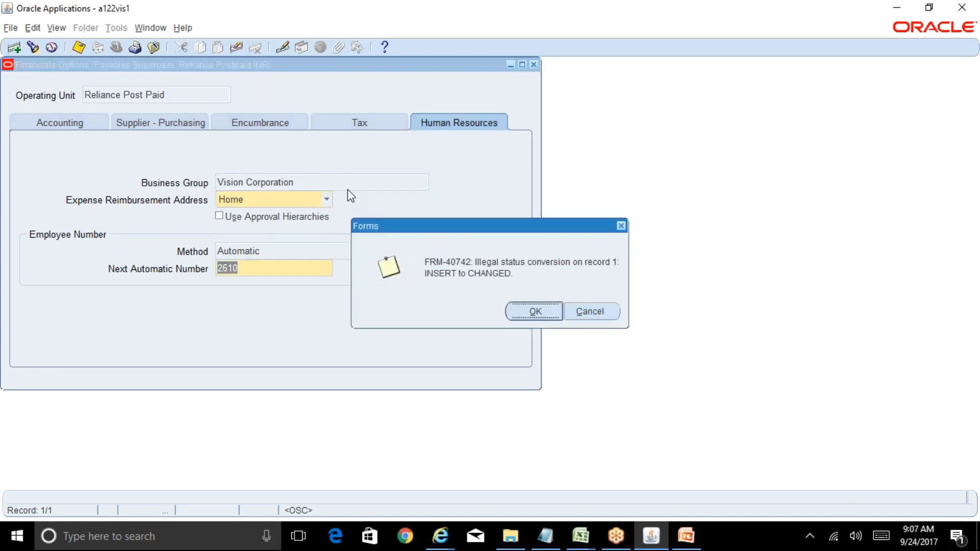
pyautogui.click(543, 312)
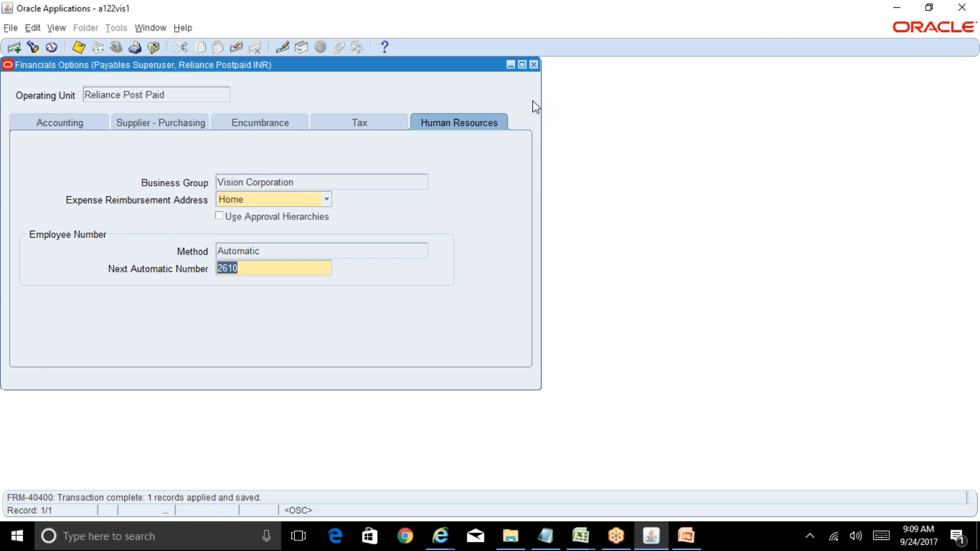
pyautogui.click(533, 64)
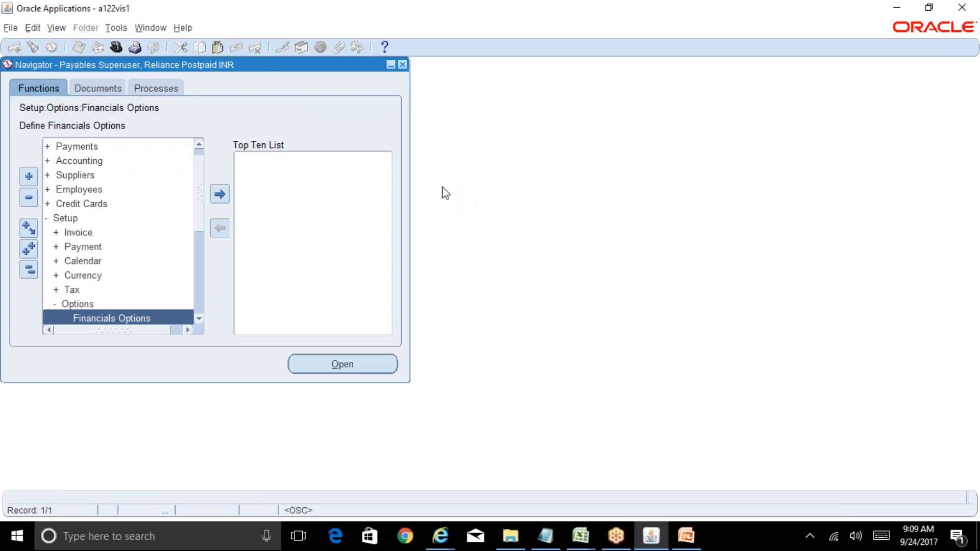
# Step: Switch the responsibility to System Administrator Vision
pyautogui.click(115, 48)
pyautogui.write('s%')
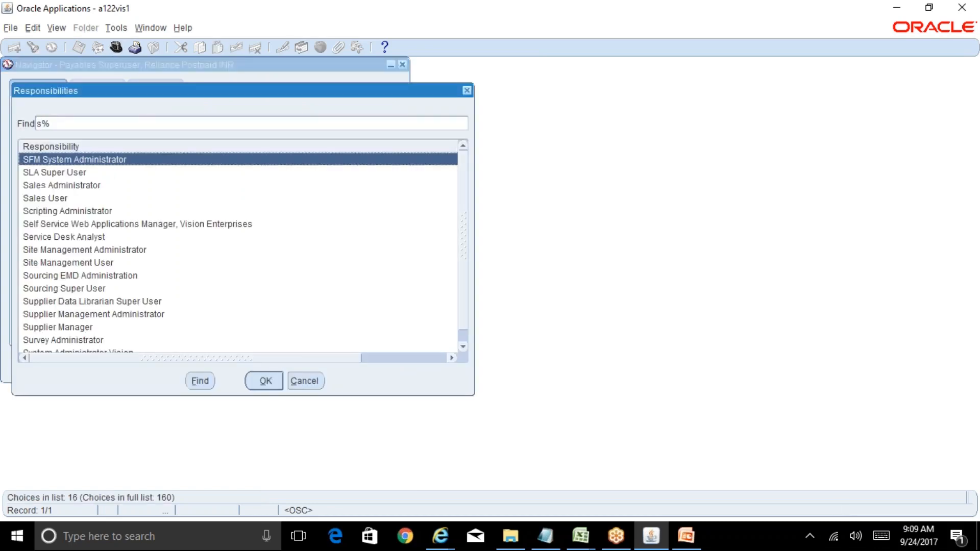
pyautogui.write('y')
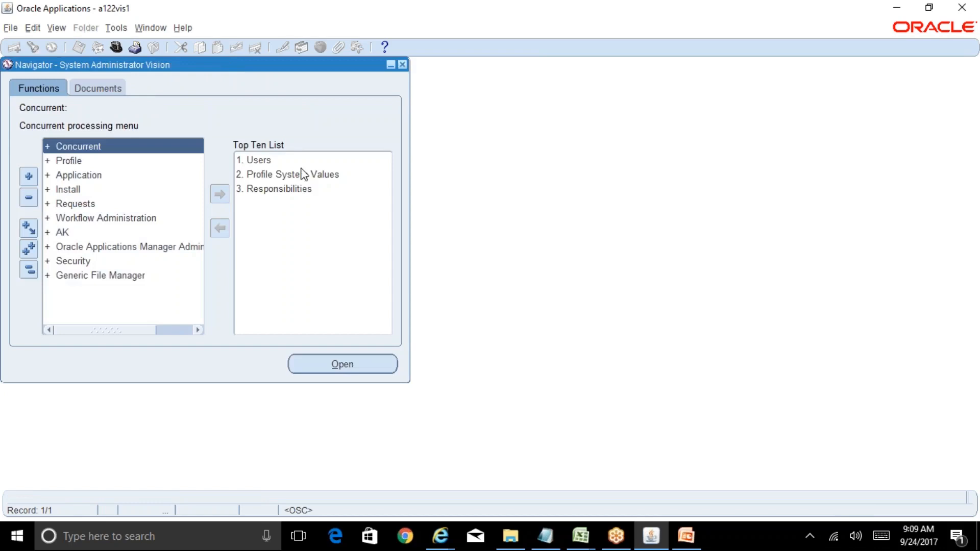
# Step: Find the system profile values for the Payables application using an AME profile filter
pyautogui.doubleClick(307, 173)
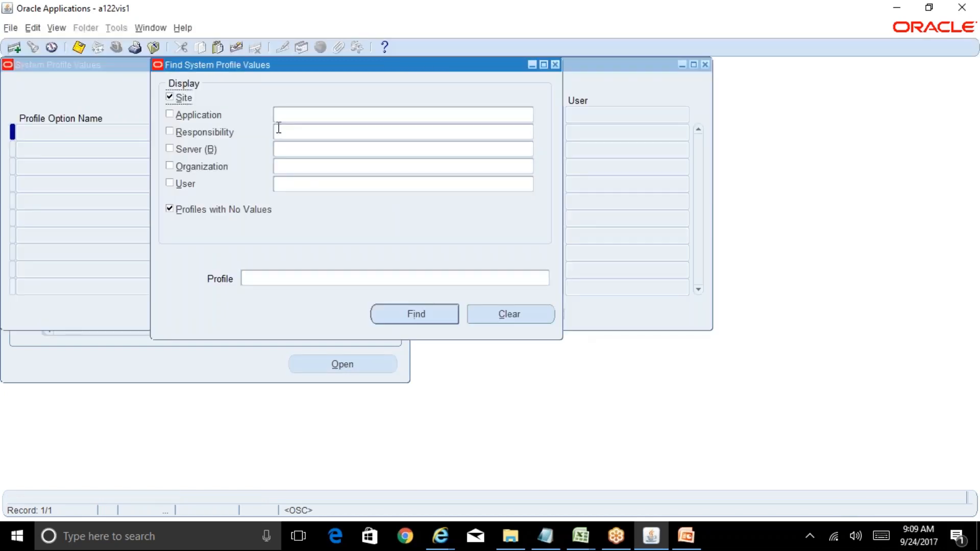
pyautogui.write('payables')
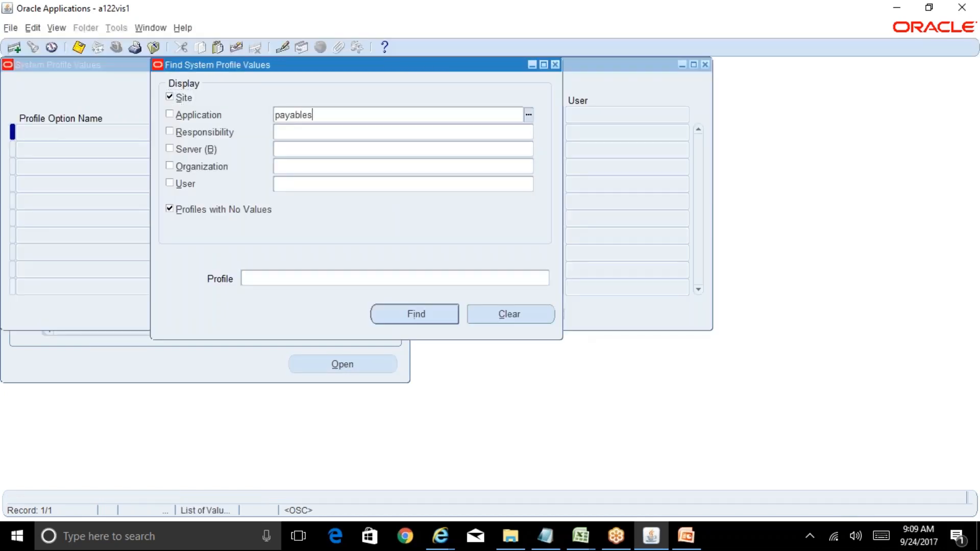
pyautogui.press('Tab')
pyautogui.click(299, 277)
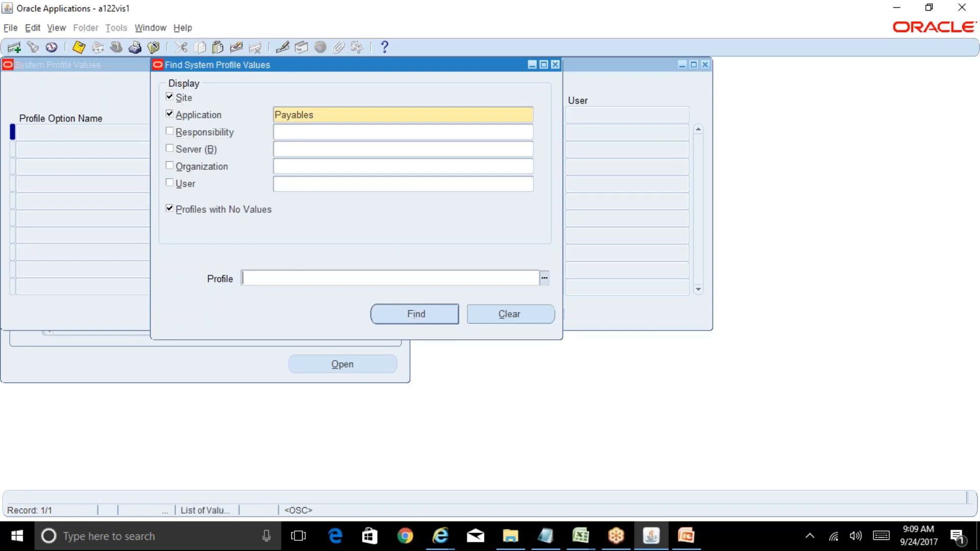
pyautogui.write('AME%')
pyautogui.write('%')
pyautogui.press('Return')
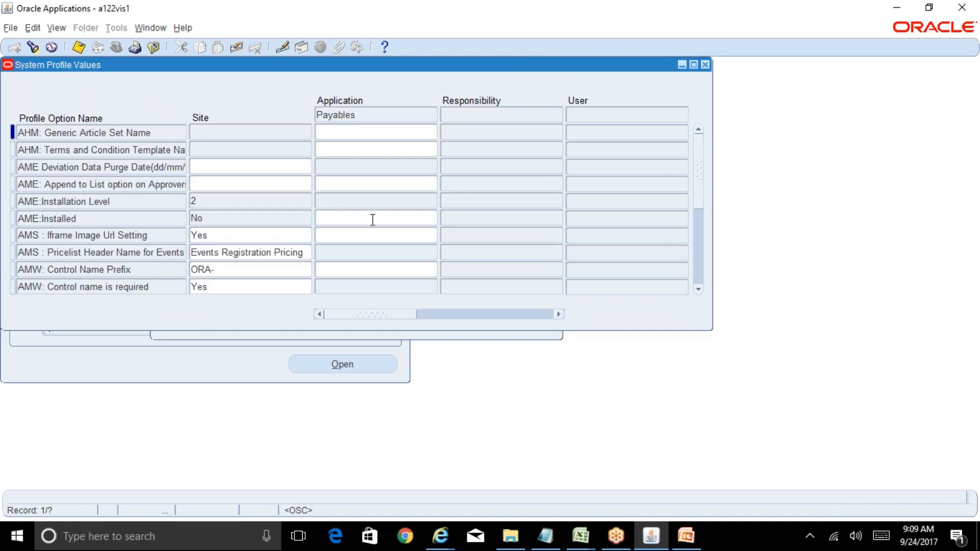
# Step: Check the value choices for AME:Installed at the Payables application level, dismiss them and close the profile values form
pyautogui.click(390, 218)
pyautogui.click(434, 220)
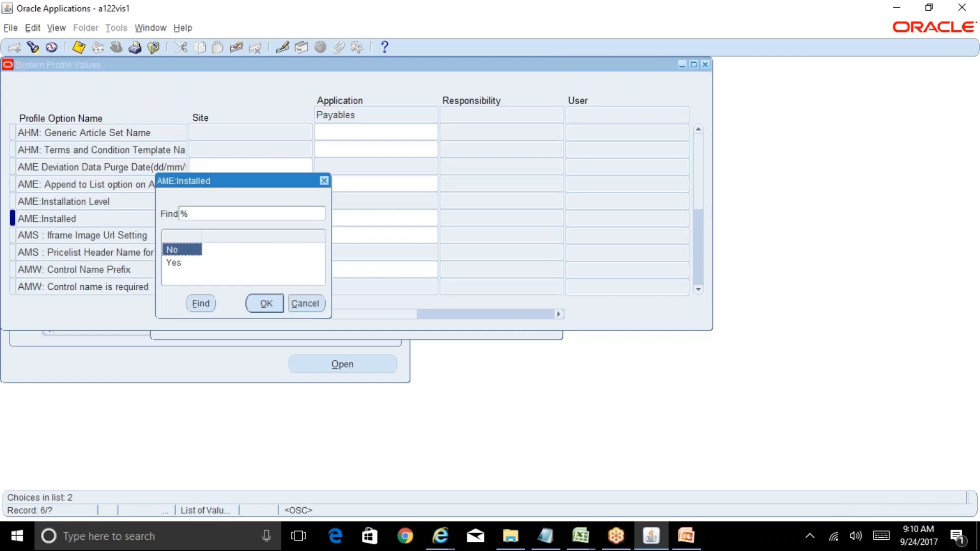
pyautogui.click(305, 304)
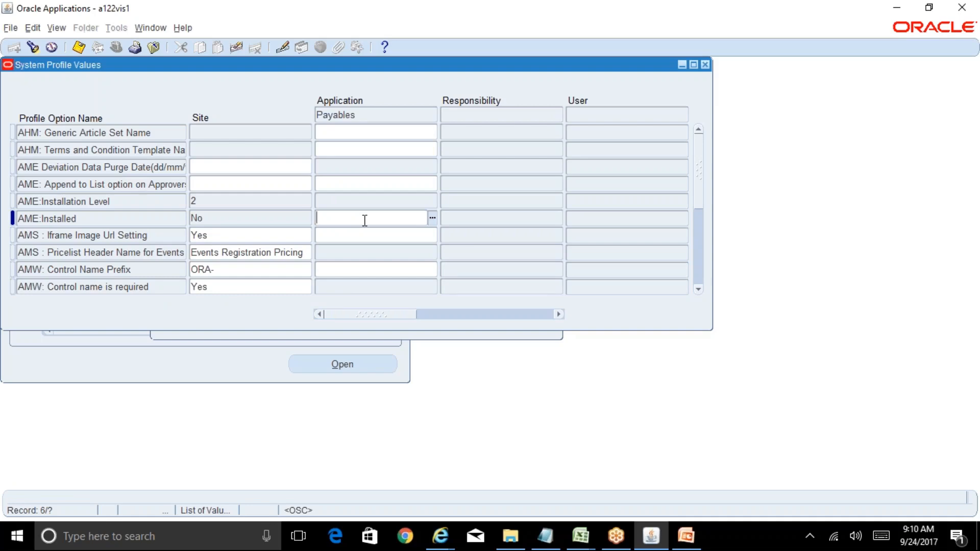
pyautogui.click(705, 64)
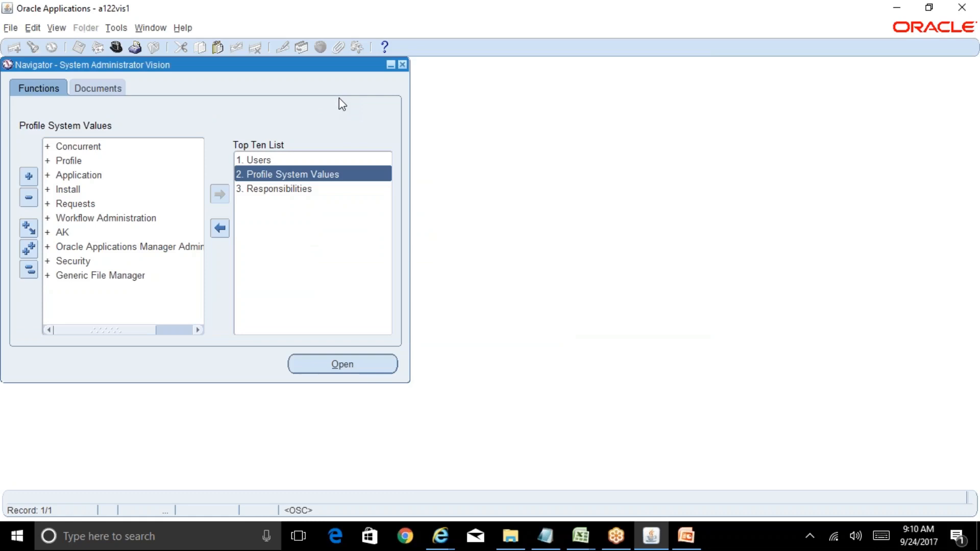
# Step: Switch the responsibility to Payables Superuser, Reliance Postpaid INR
pyautogui.click(116, 48)
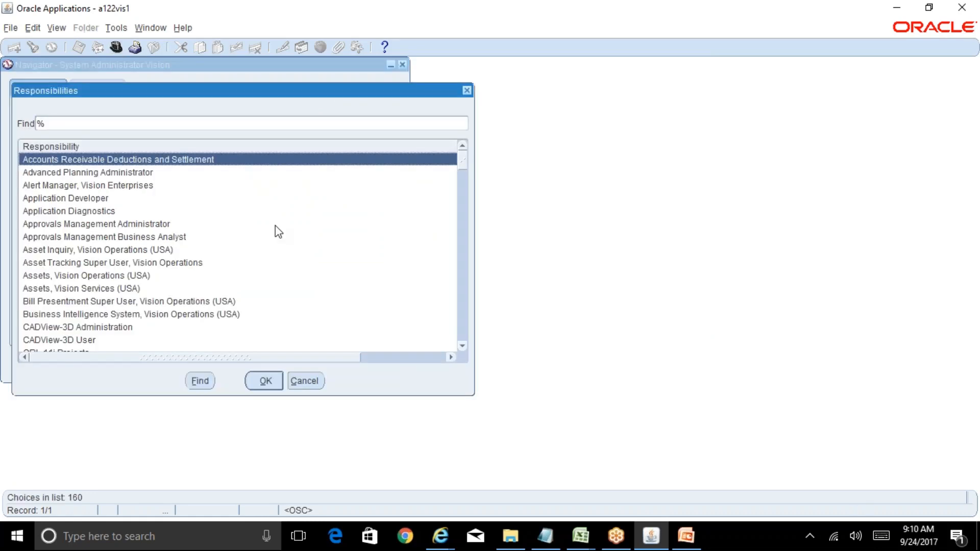
pyautogui.write('p')
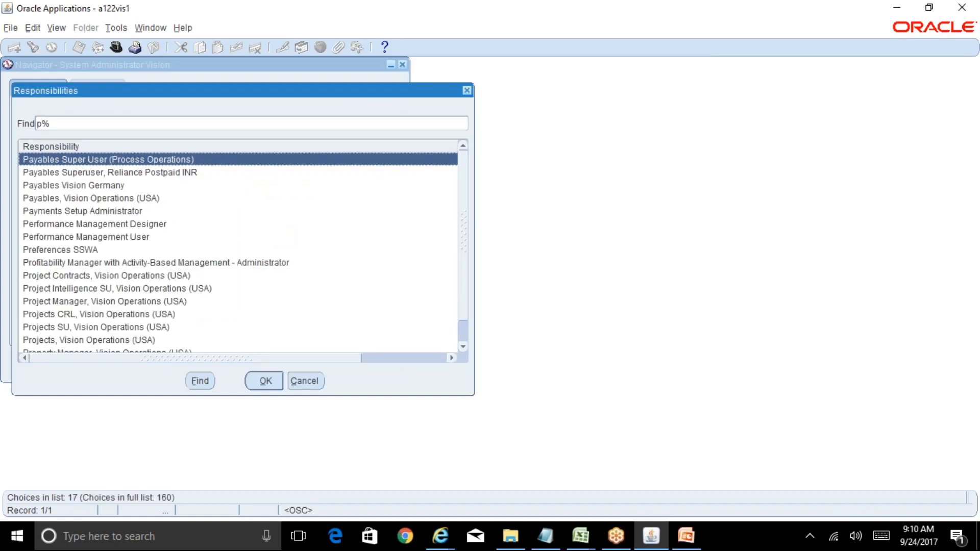
pyautogui.press('Down')
pyautogui.press('Return')
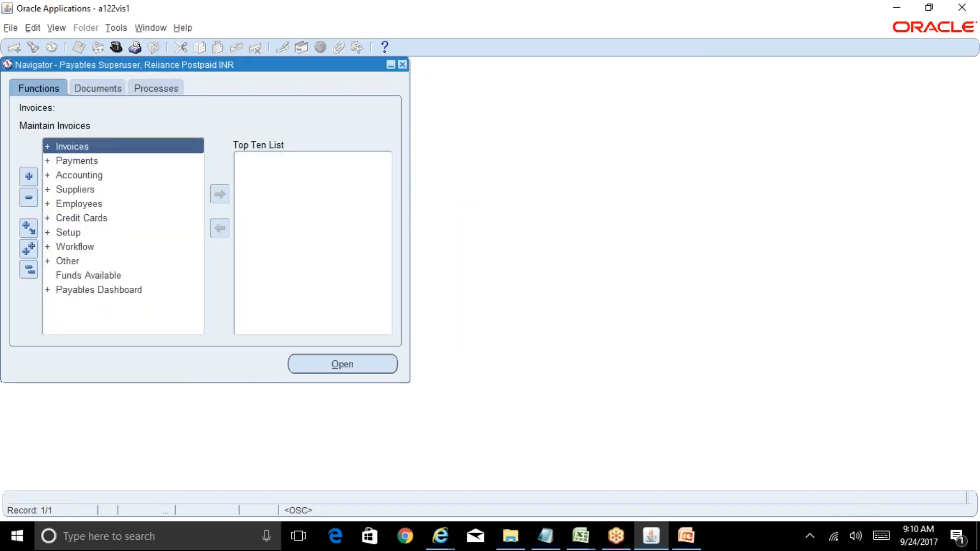
# Step: Review the AP-5 sheet of BR100_Financials_AP in Excel and the navigation path and supplier values on the AP-6 sheet
pyautogui.moveTo(580, 536)
pyautogui.click(613, 503)
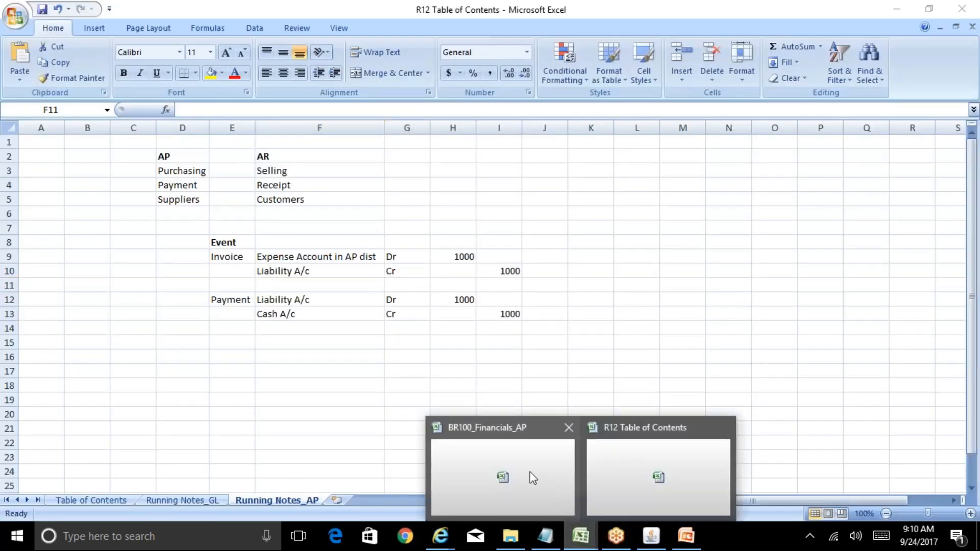
pyautogui.click(529, 474)
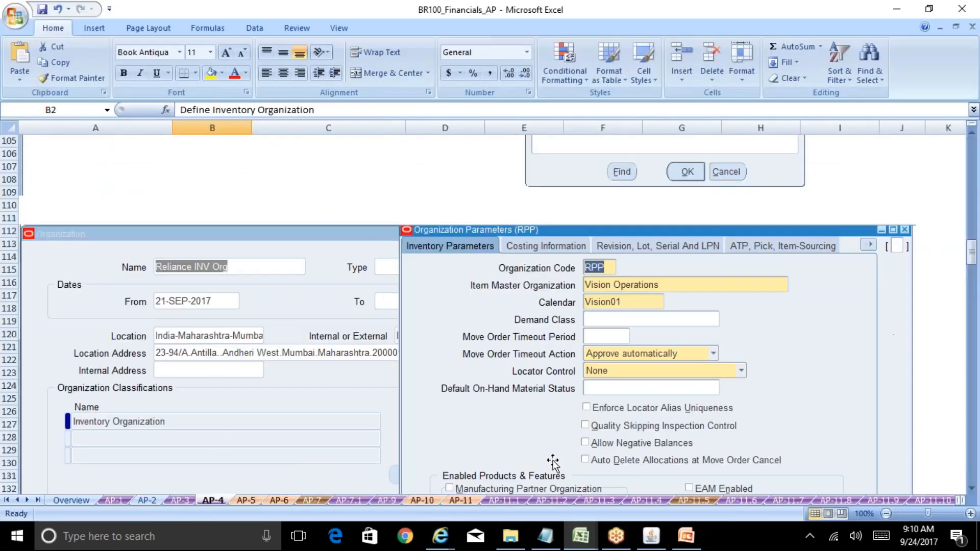
pyautogui.click(246, 500)
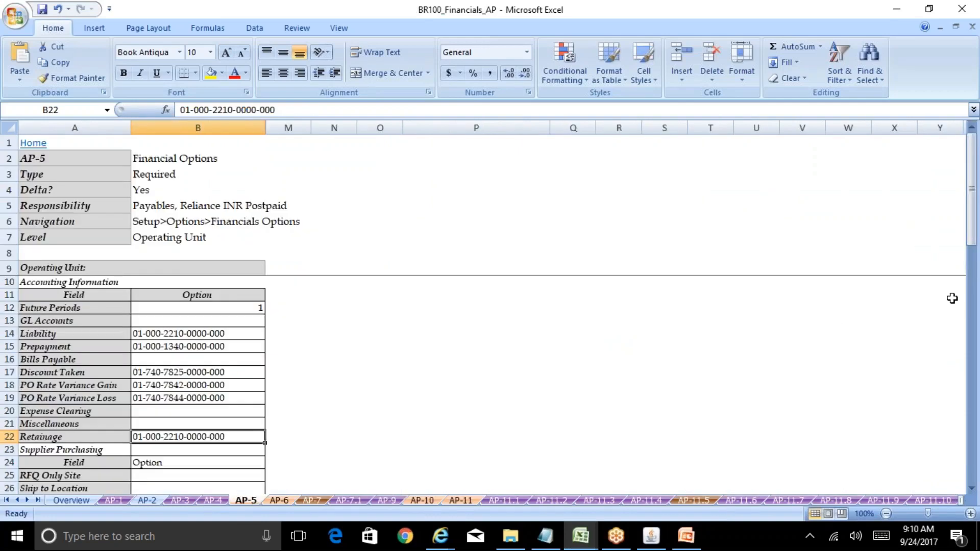
pyautogui.moveTo(972, 237); pyautogui.dragTo(976, 473)
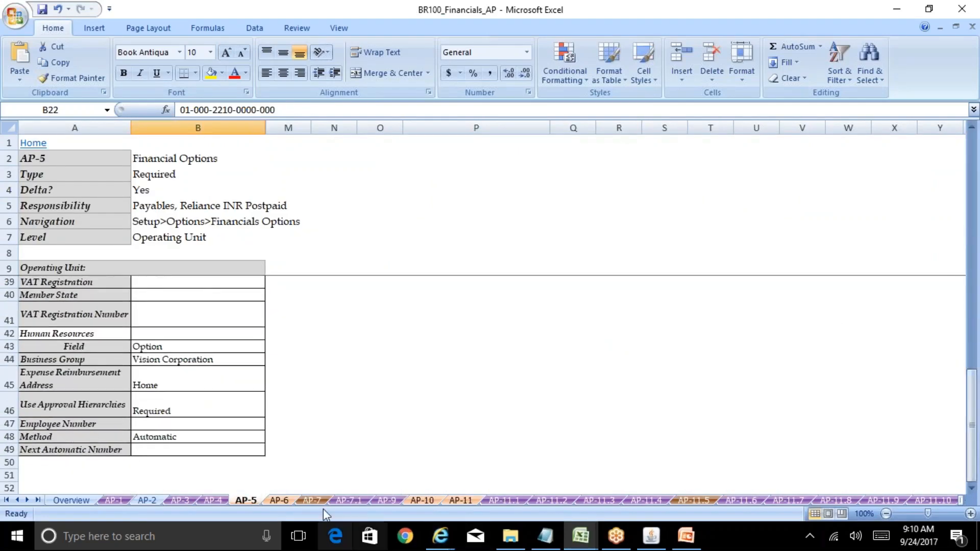
pyautogui.click(284, 499)
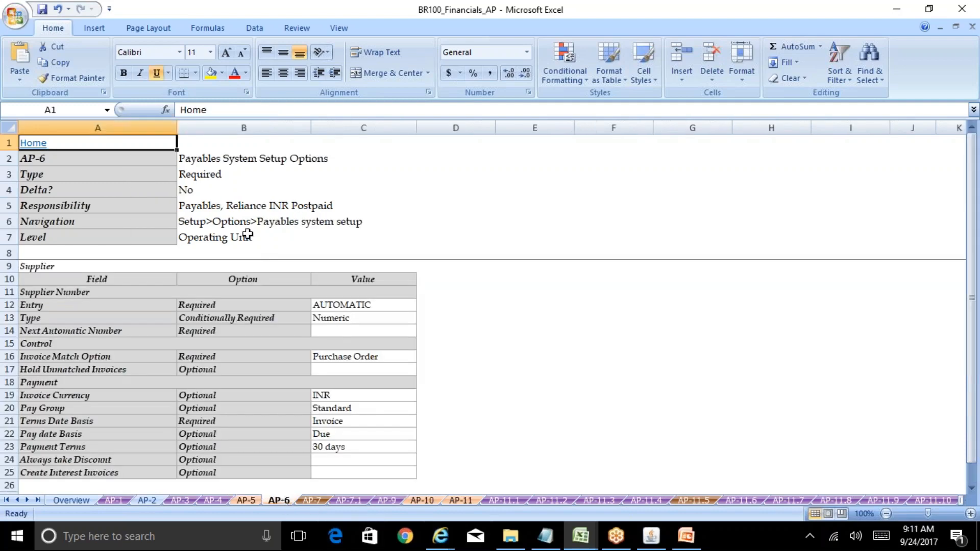
pyautogui.click(236, 225)
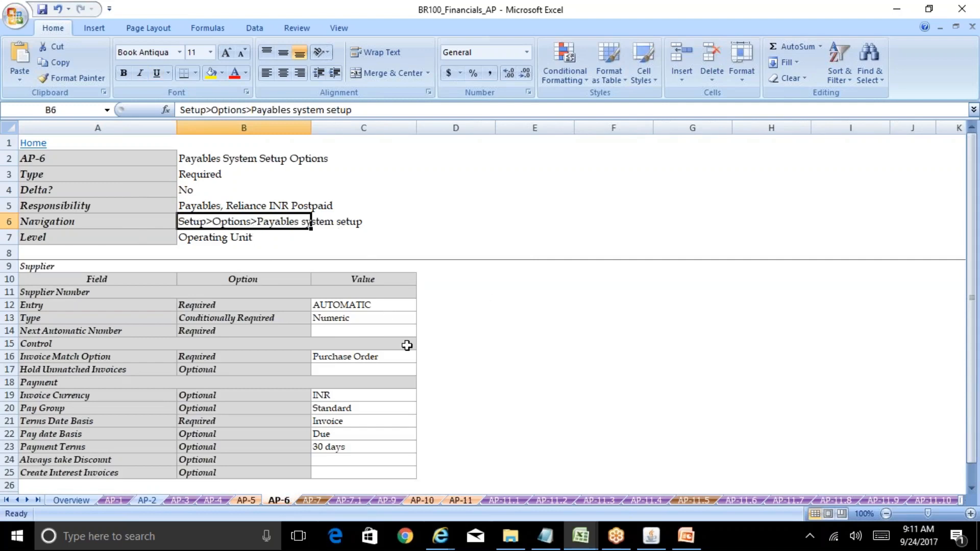
# Step: Return to Oracle and open the Payables System Setup form from the Setup options
pyautogui.click(644, 542)
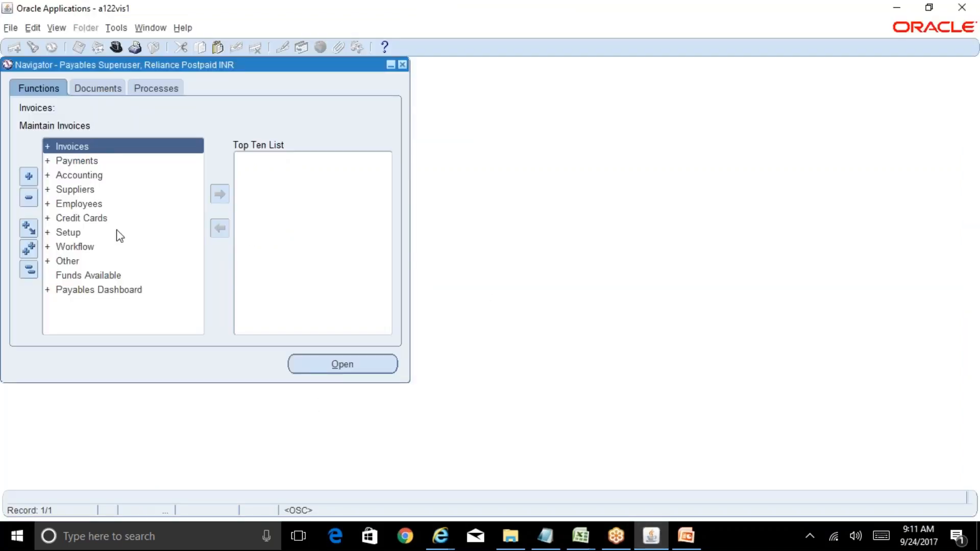
pyautogui.doubleClick(82, 234)
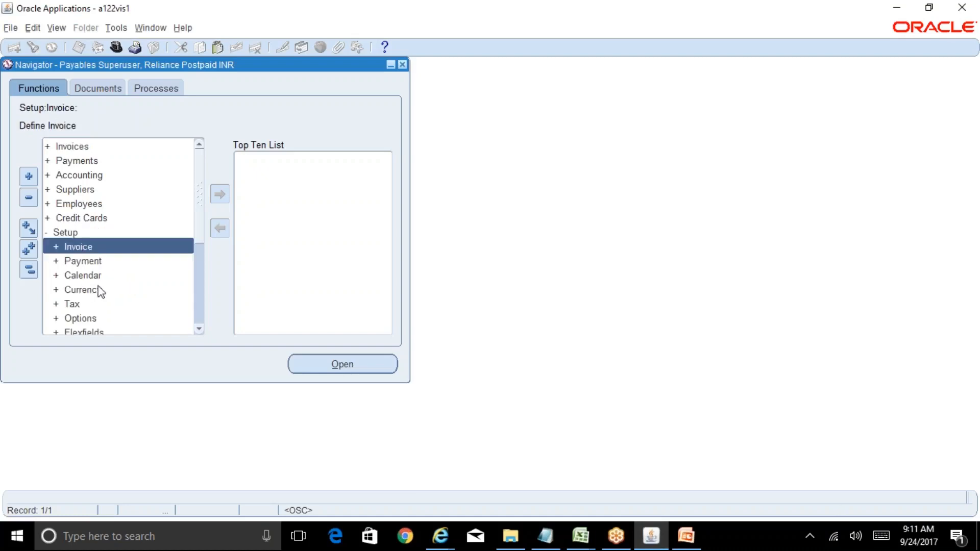
pyautogui.doubleClick(105, 319)
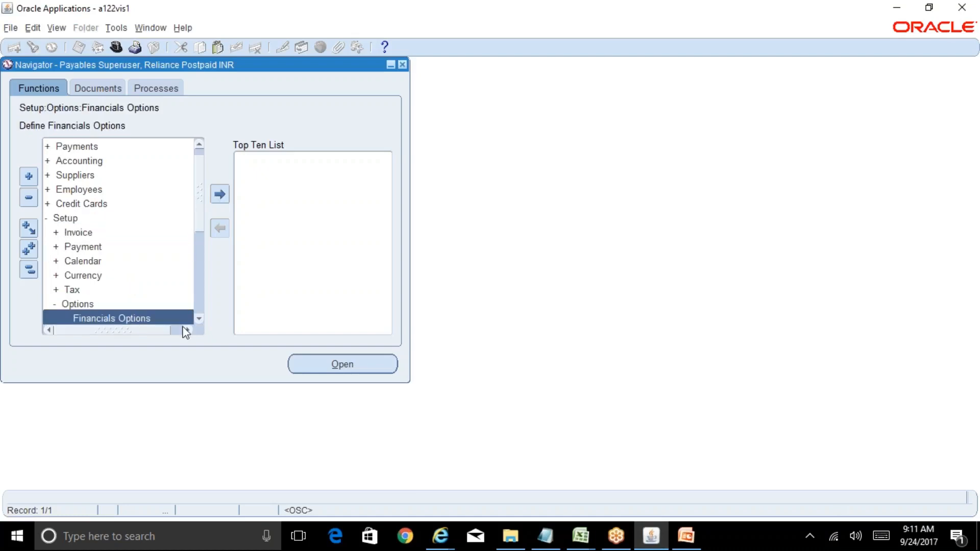
pyautogui.click(198, 322)
pyautogui.click(198, 322)
pyautogui.click(197, 321)
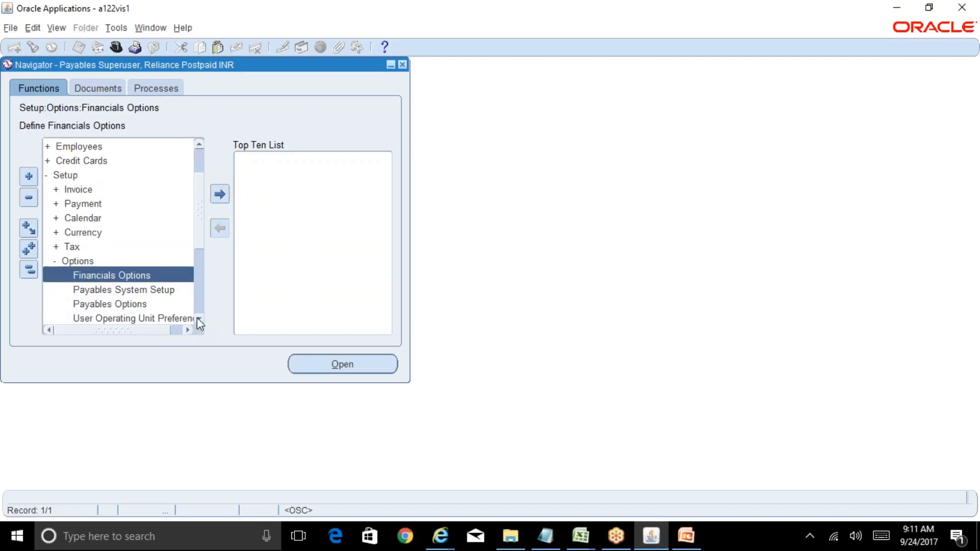
pyautogui.doubleClick(167, 291)
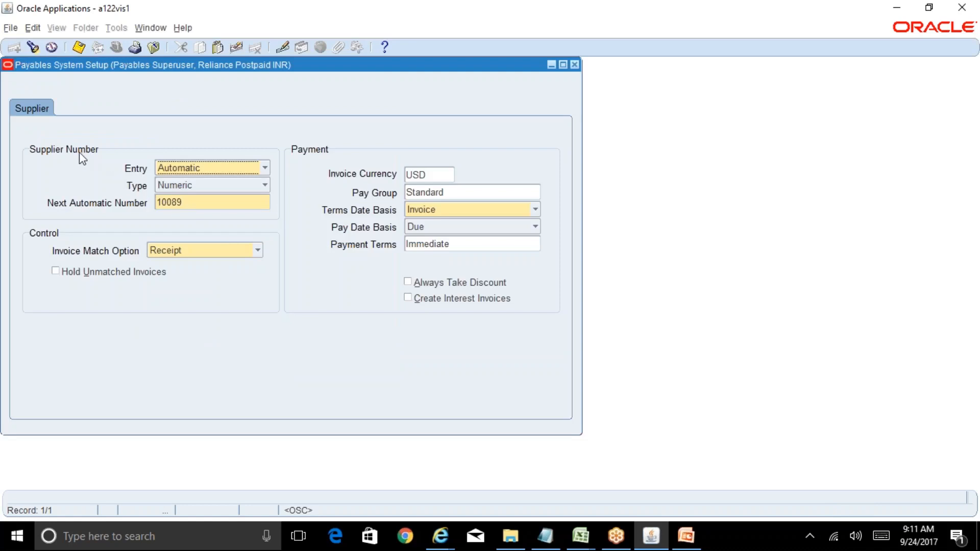
# Step: Examine the supplier number Entry choices and the Next Automatic Number field
pyautogui.click(220, 171)
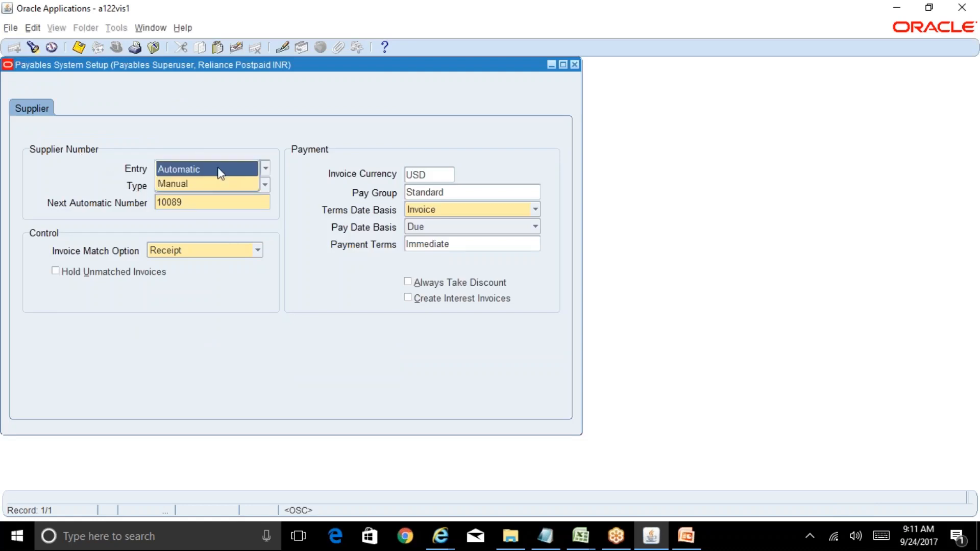
pyautogui.click(292, 266)
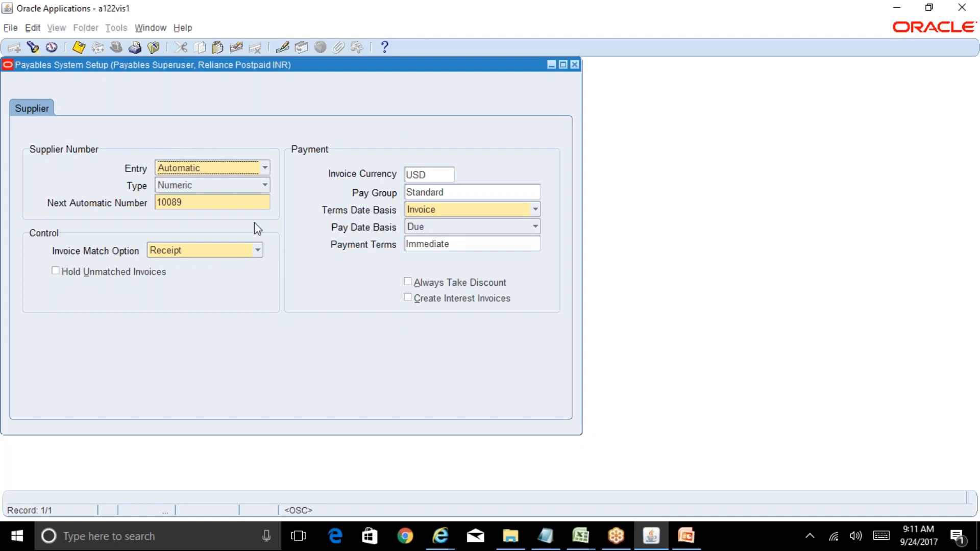
pyautogui.press('Tab')
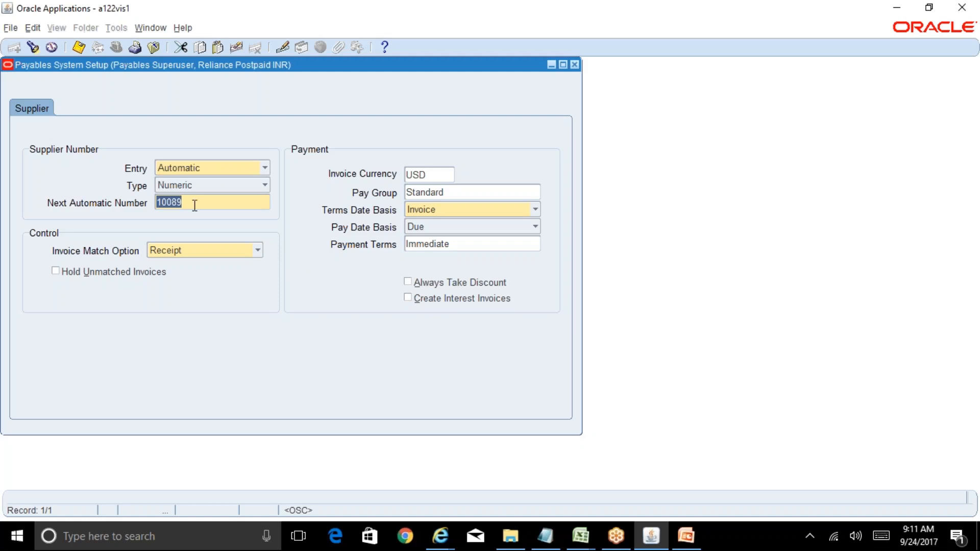
# Step: Set the Invoice Match Option to Purchase Order and the Invoice Currency to INR
pyautogui.click(203, 250)
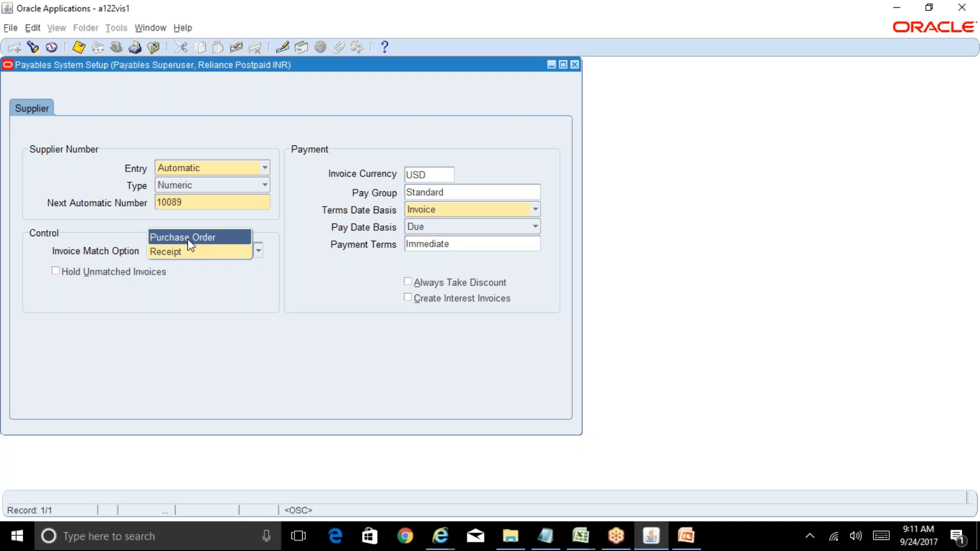
pyautogui.click(188, 238)
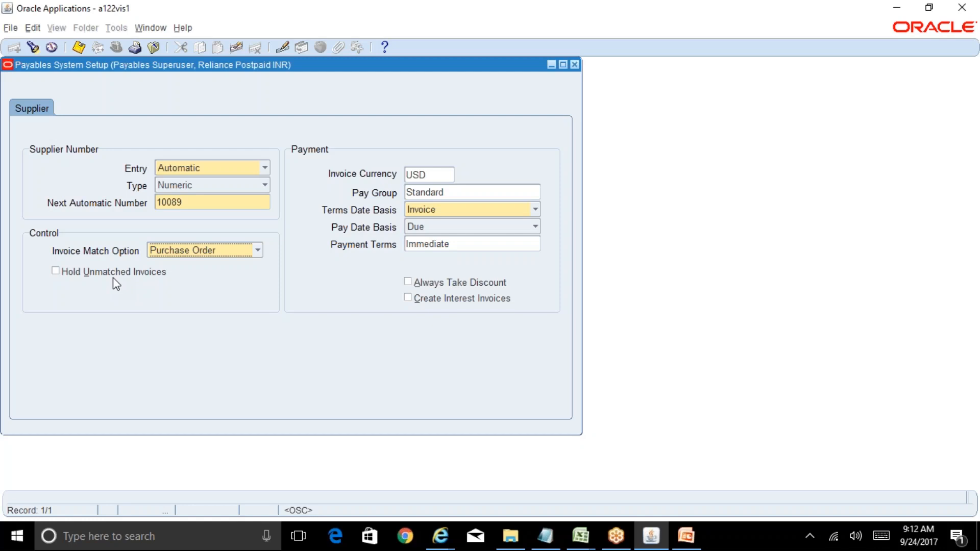
pyautogui.click(440, 175)
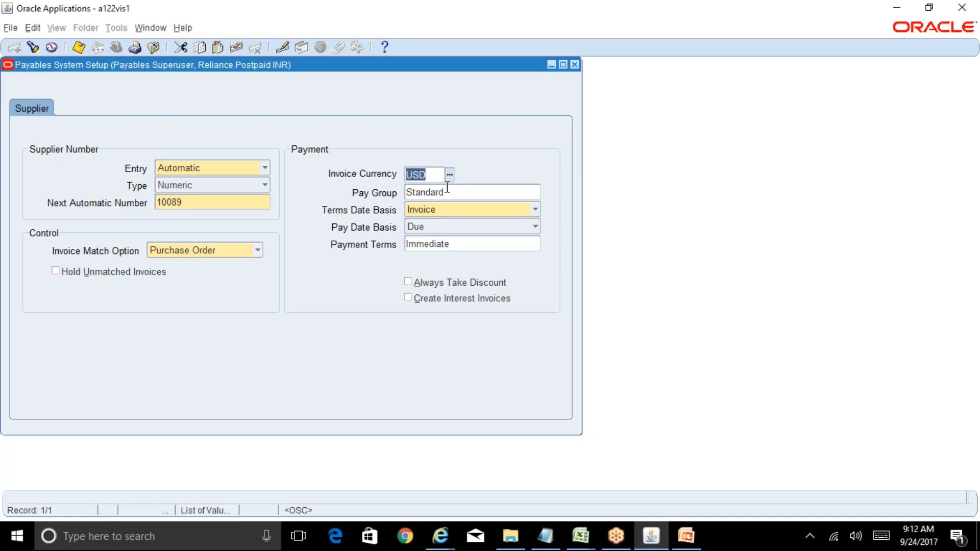
pyautogui.write('inr')
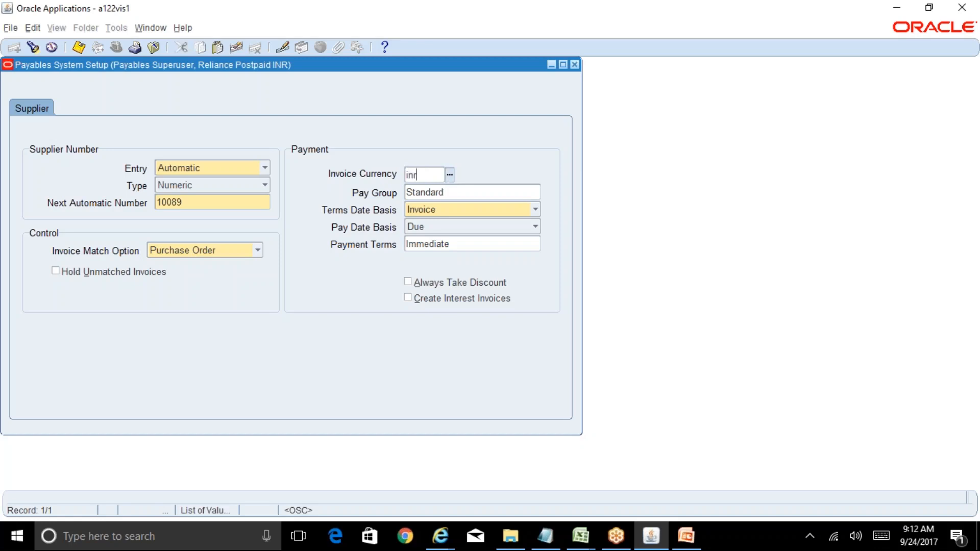
pyautogui.press('Tab')
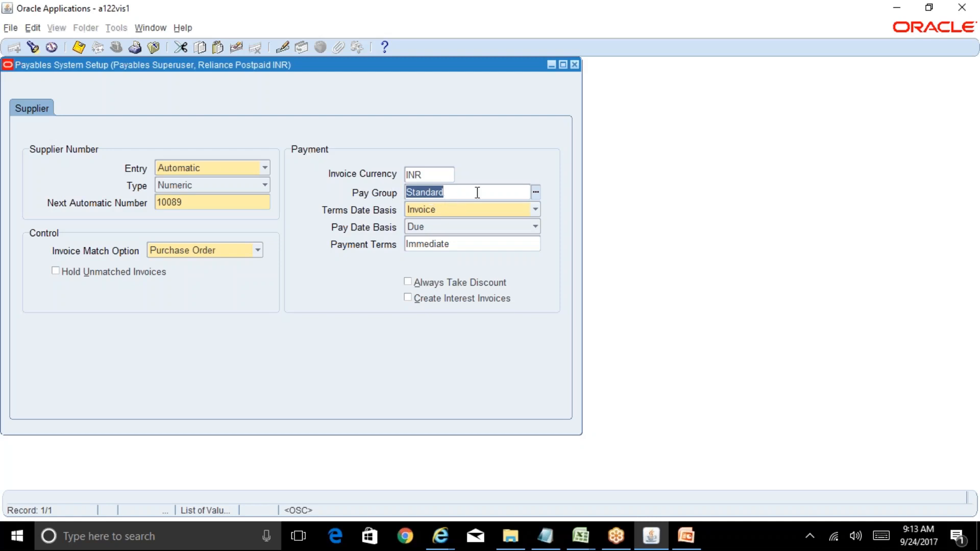
# Step: Review the full list of pay group codes and the choices for Terms Date Basis
pyautogui.click(535, 192)
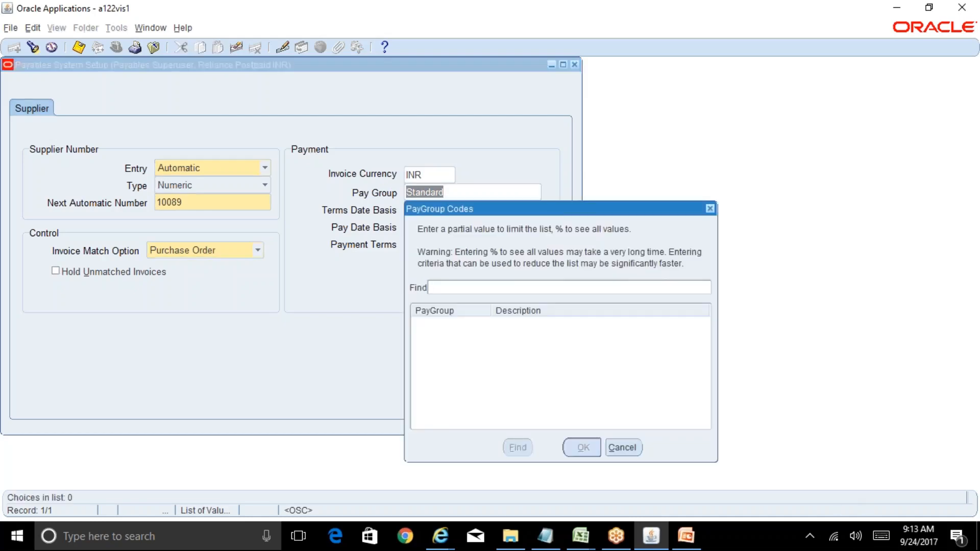
pyautogui.write('%')
pyautogui.press('Return')
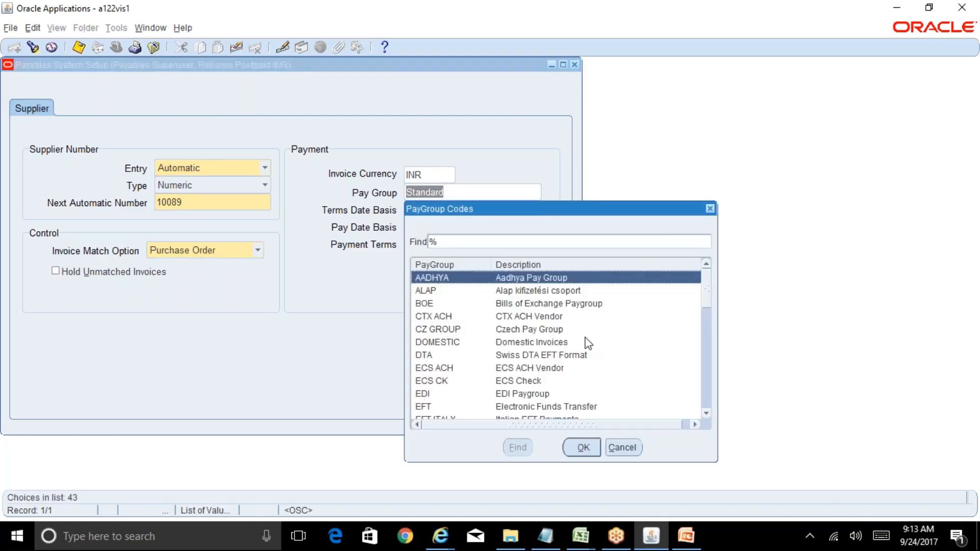
pyautogui.click(621, 448)
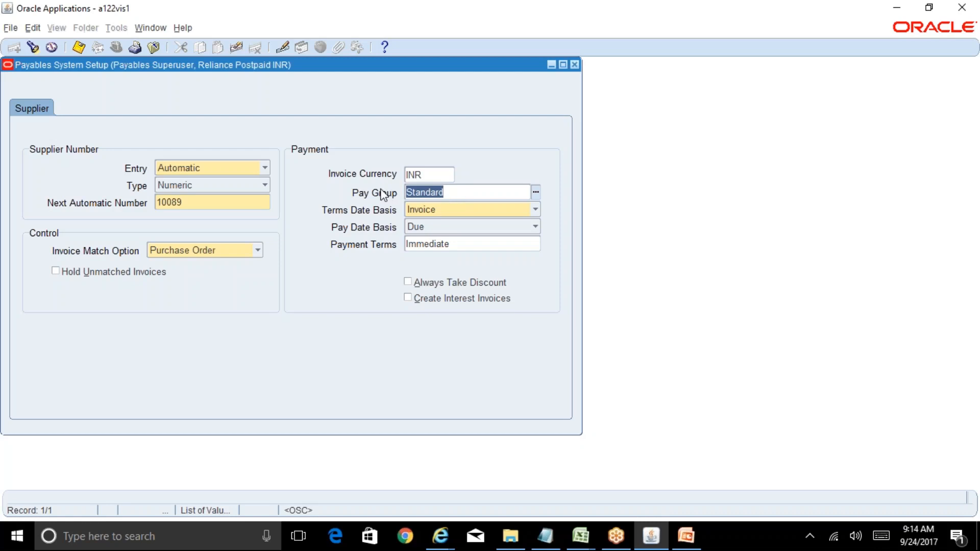
pyautogui.click(443, 211)
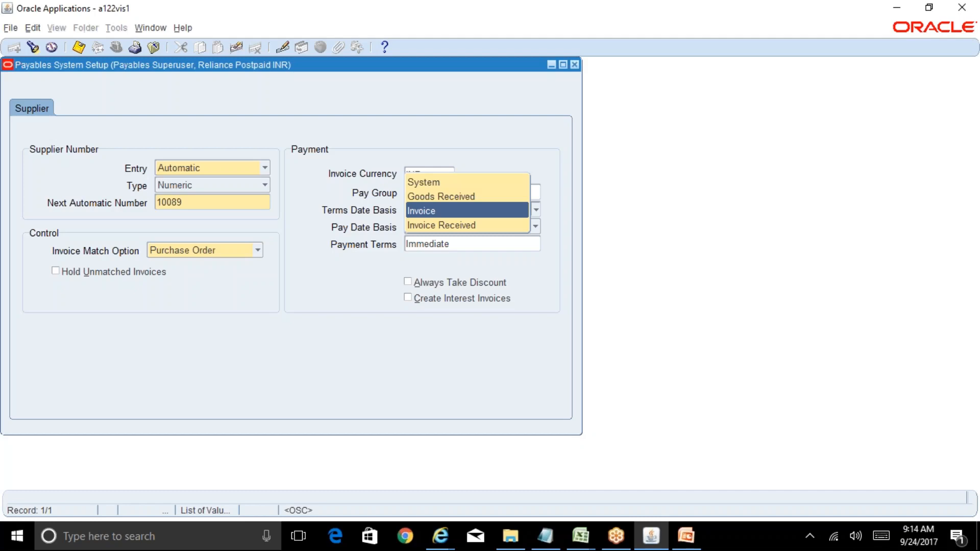
pyautogui.press('Return')
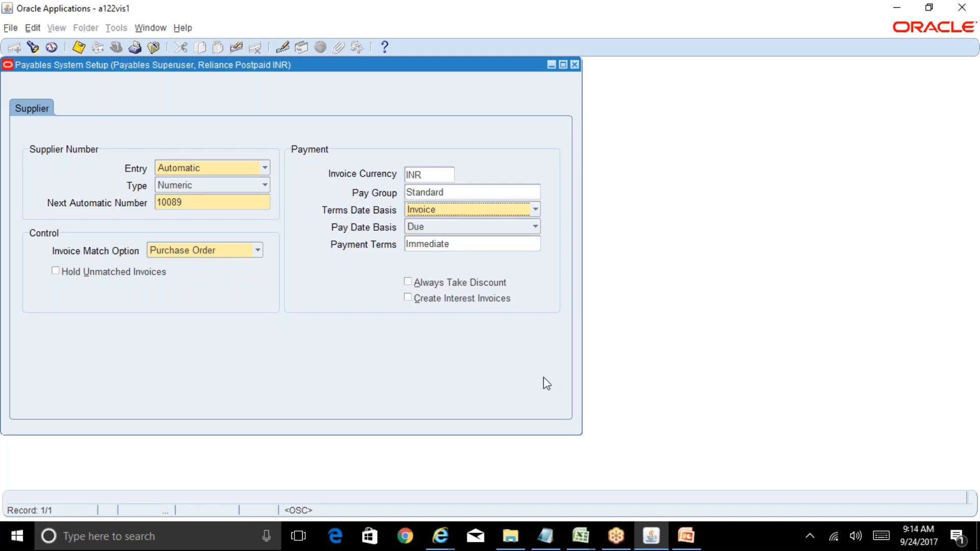
# Step: Switch to the Excel workbook's Running Notes_AP sheet and enter Invoice in E17 with the date 24-Sep-2017 in F17
pyautogui.click(582, 535)
pyautogui.click(619, 480)
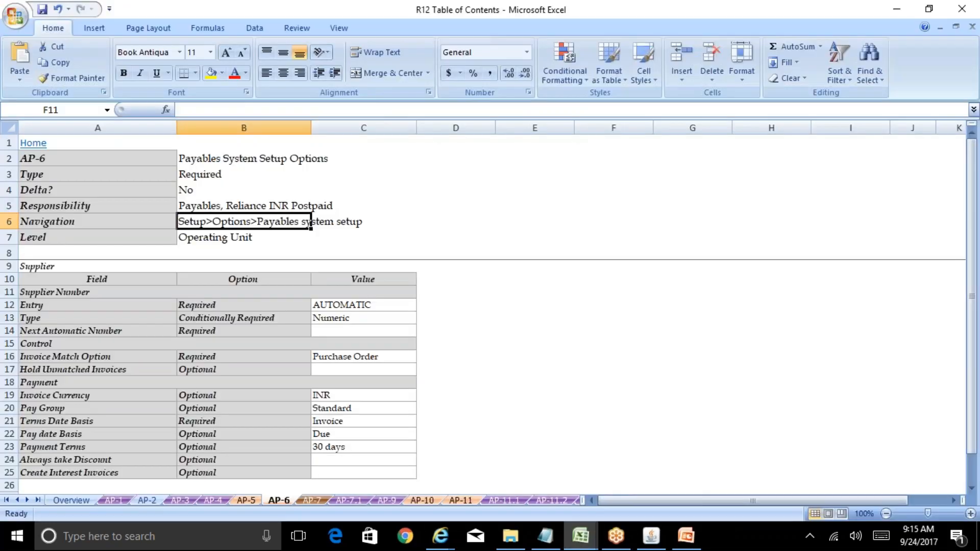
pyautogui.click(216, 371)
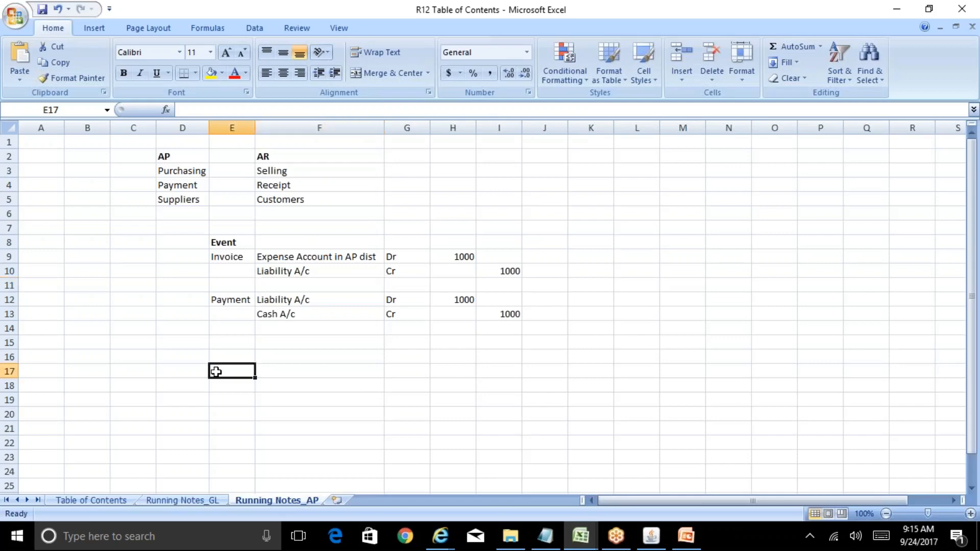
pyautogui.write('Invoice')
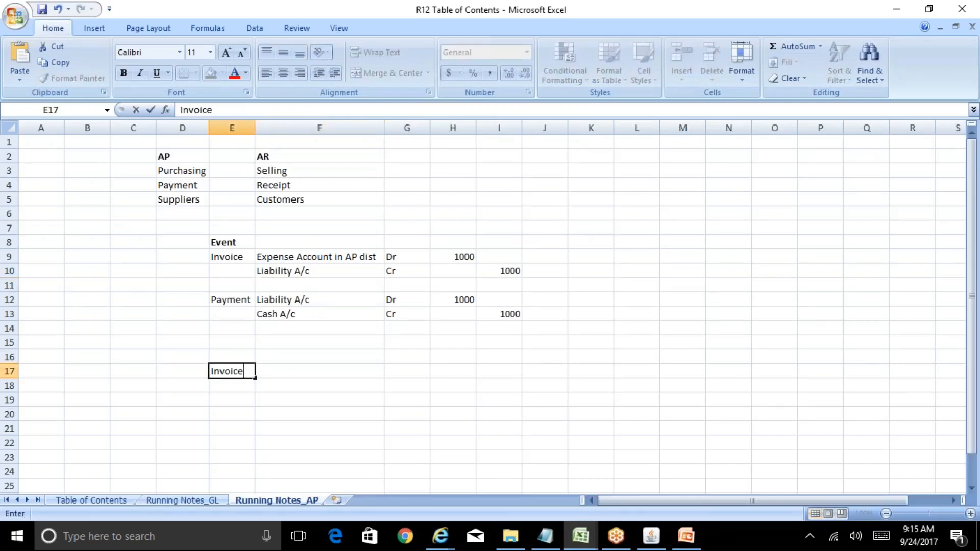
pyautogui.press('Tab')
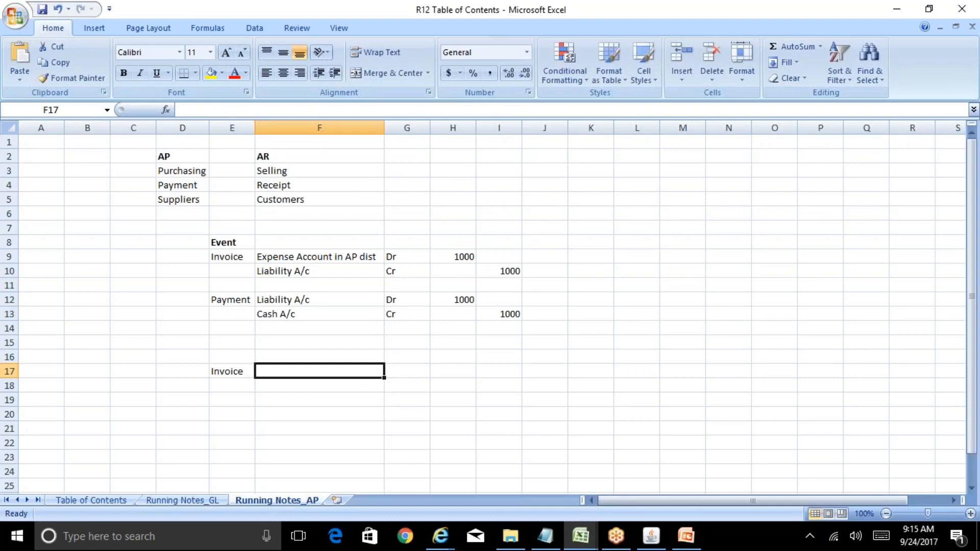
pyautogui.write('24-')
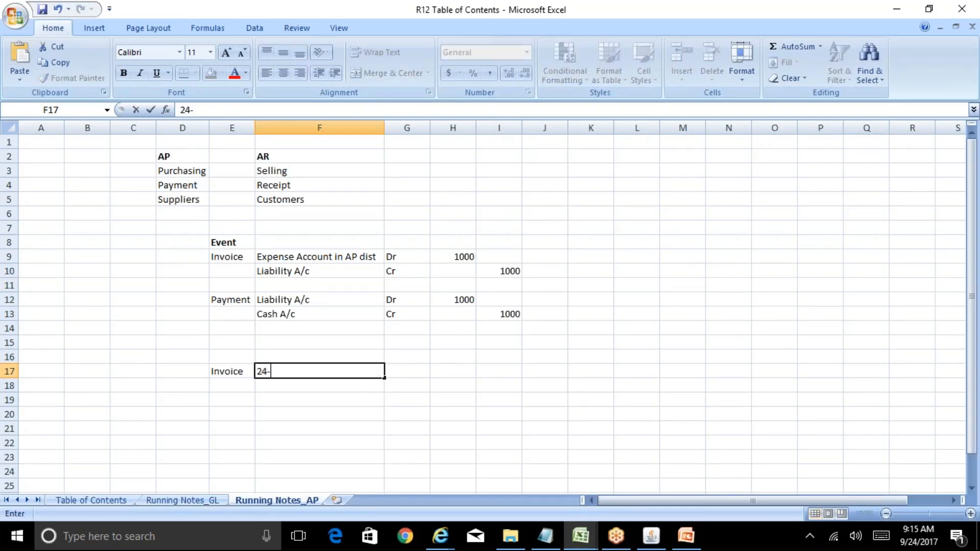
pyautogui.write('Sep-2017')
pyautogui.press('Return')
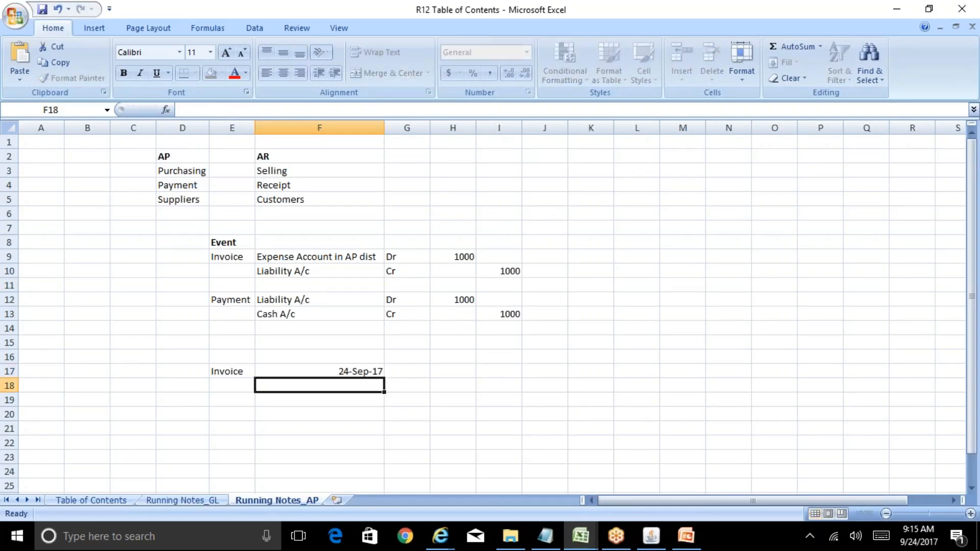
pyautogui.press('Up')
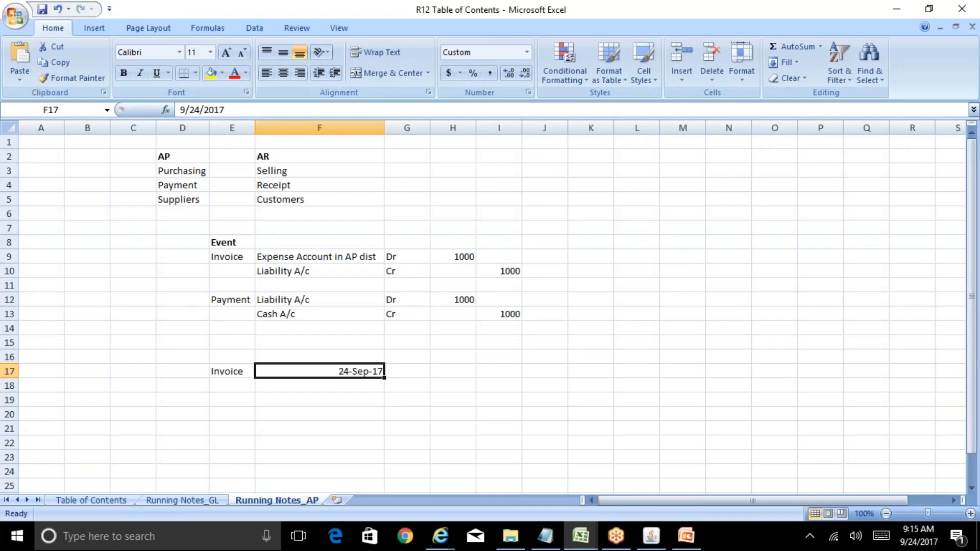
# Step: Review the AP and AR comparison entries and the accounting event lines down to the new invoice row
pyautogui.click(189, 170)
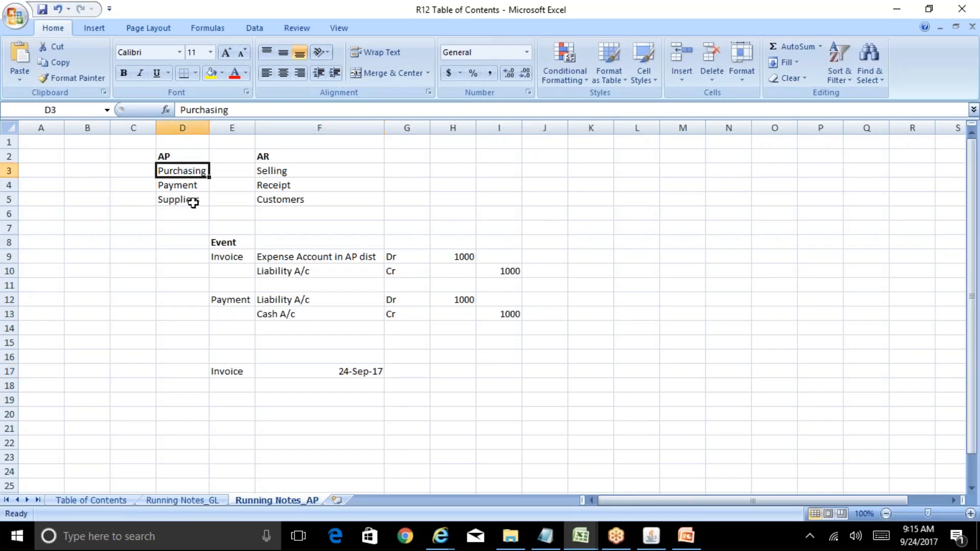
pyautogui.click(193, 202)
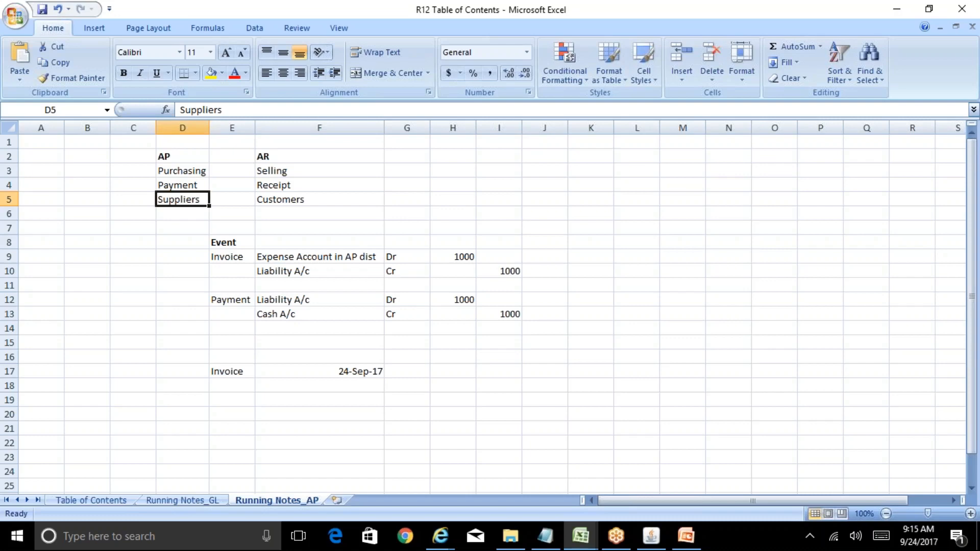
pyautogui.press('Right')
pyautogui.press('Right')
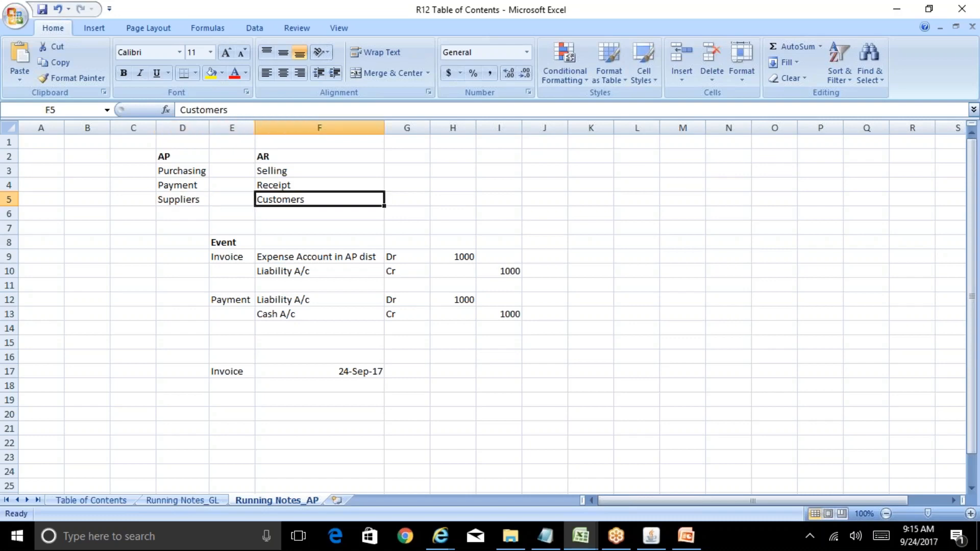
pyautogui.press('Up')
pyautogui.press('Up')
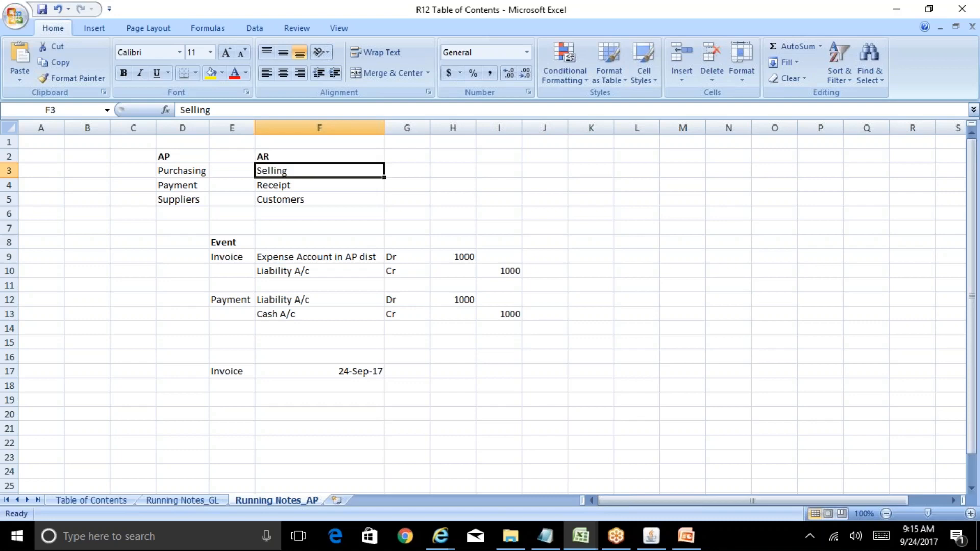
pyautogui.press('Down')
pyautogui.press('Down')
pyautogui.press('Down')
pyautogui.press('Down')
pyautogui.press('Down')
pyautogui.press('Down')
pyautogui.press('Down')
pyautogui.press('Down')
pyautogui.press('Down')
pyautogui.press('Down')
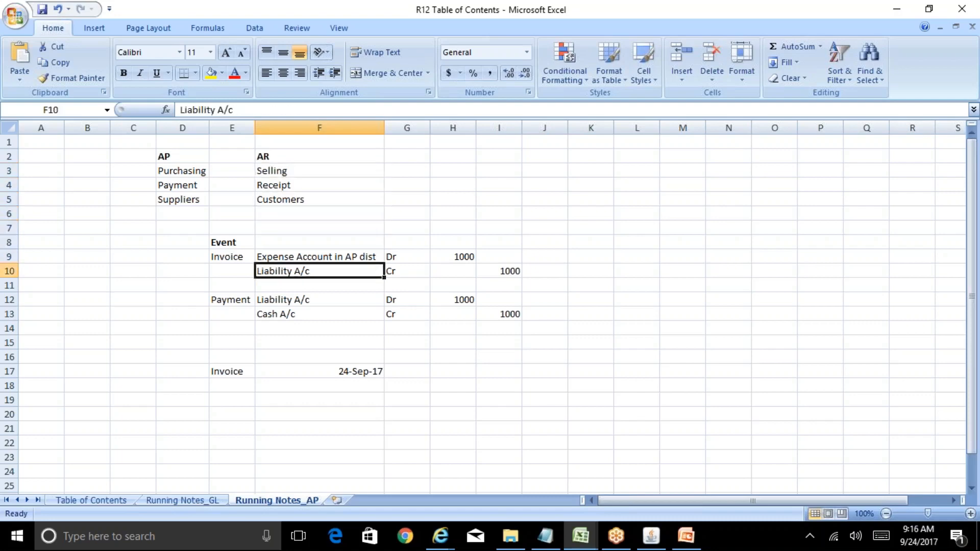
pyautogui.press('Down')
pyautogui.press('Down')
pyautogui.press('Down')
pyautogui.press('Down')
pyautogui.press('Down')
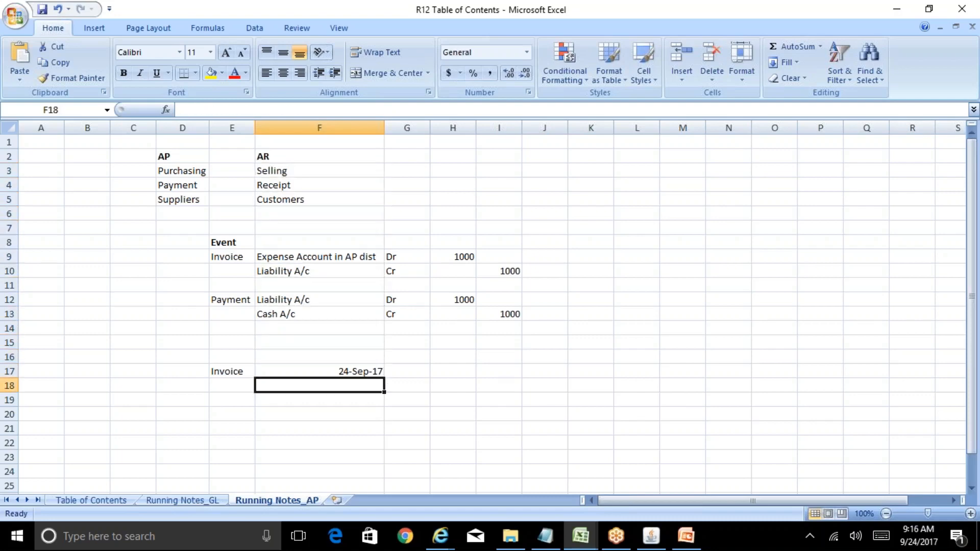
pyautogui.press('Up')
pyautogui.press('Left')
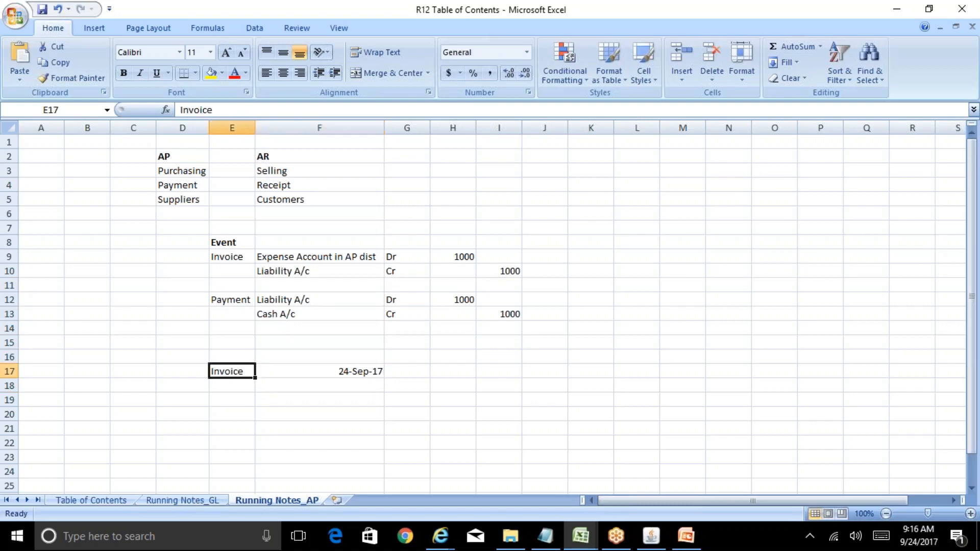
# Step: Add 30 days in G17 and the date 23-Oct-17 in H17 beside the invoice date
pyautogui.press('Right')
pyautogui.press('Right')
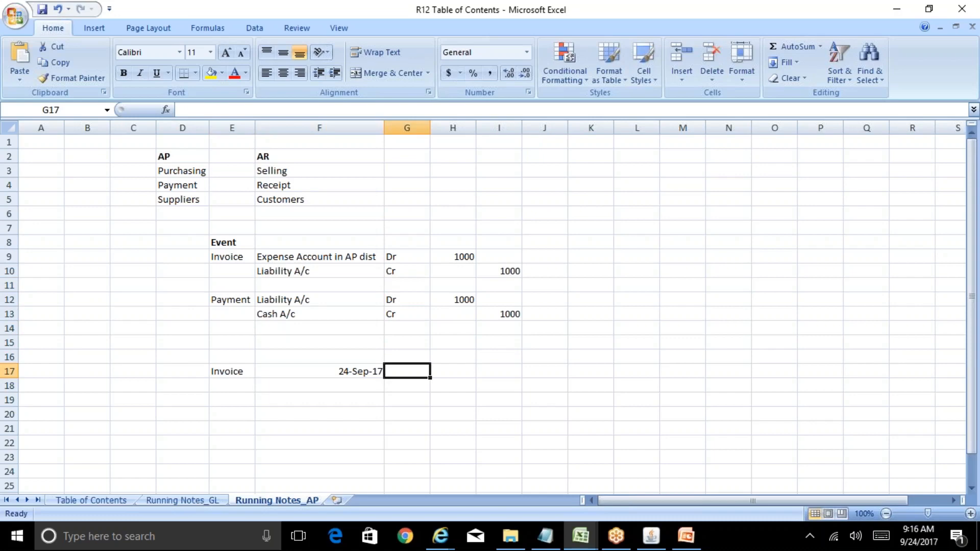
pyautogui.write('30 days')
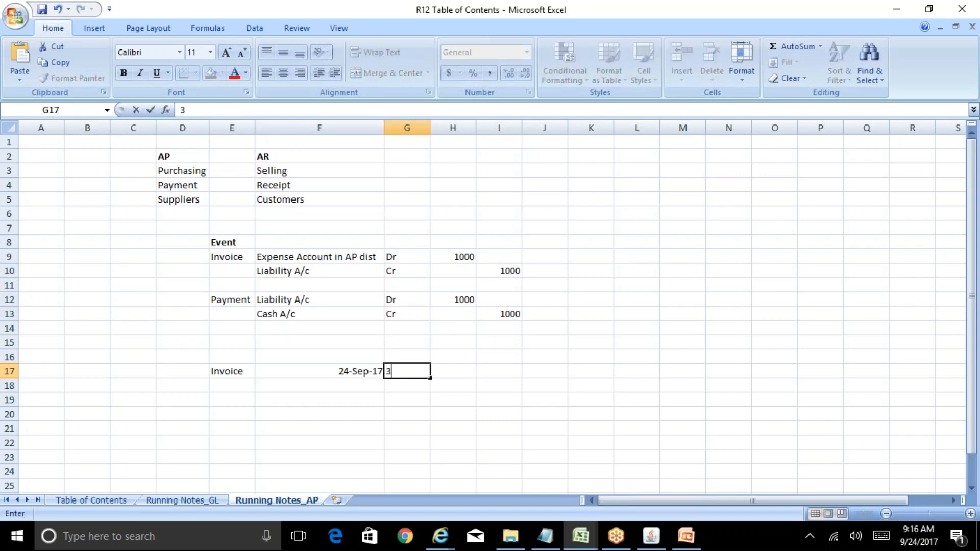
pyautogui.press('Return')
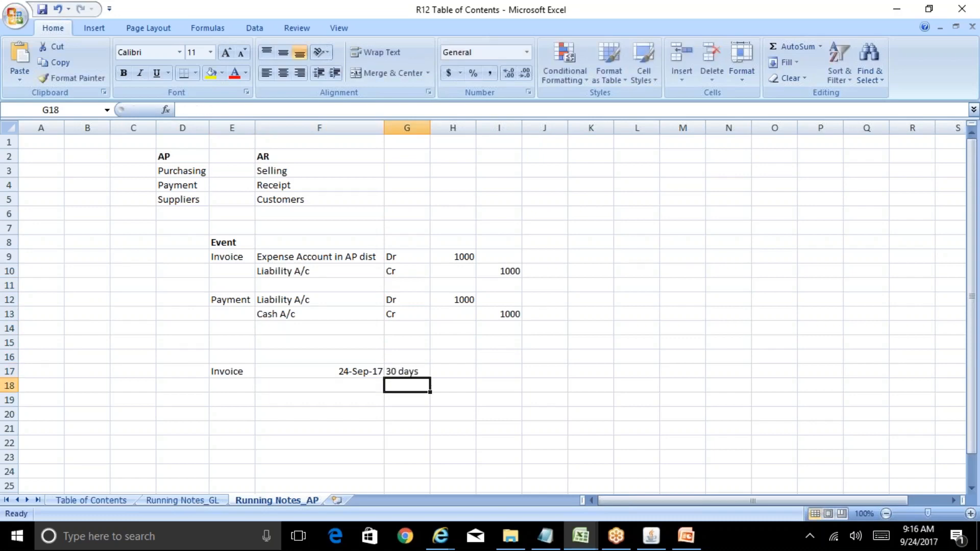
pyautogui.press('Up')
pyautogui.press('Right')
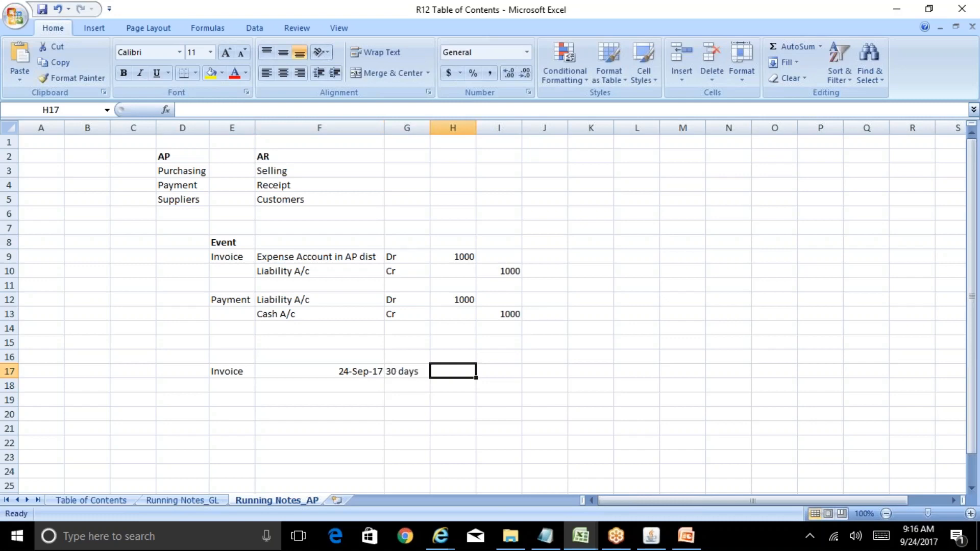
pyautogui.write('23-OC')
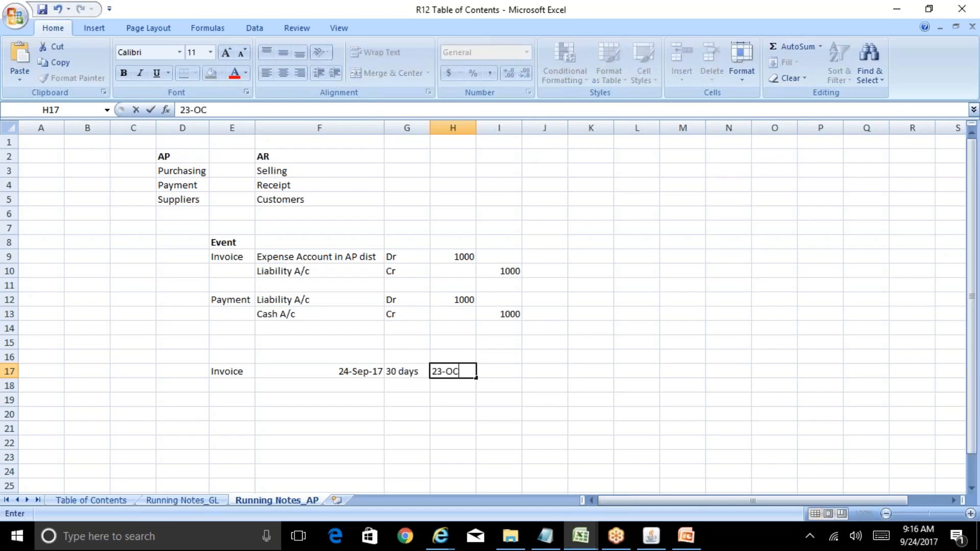
pyautogui.write('t-17')
pyautogui.press('Return')
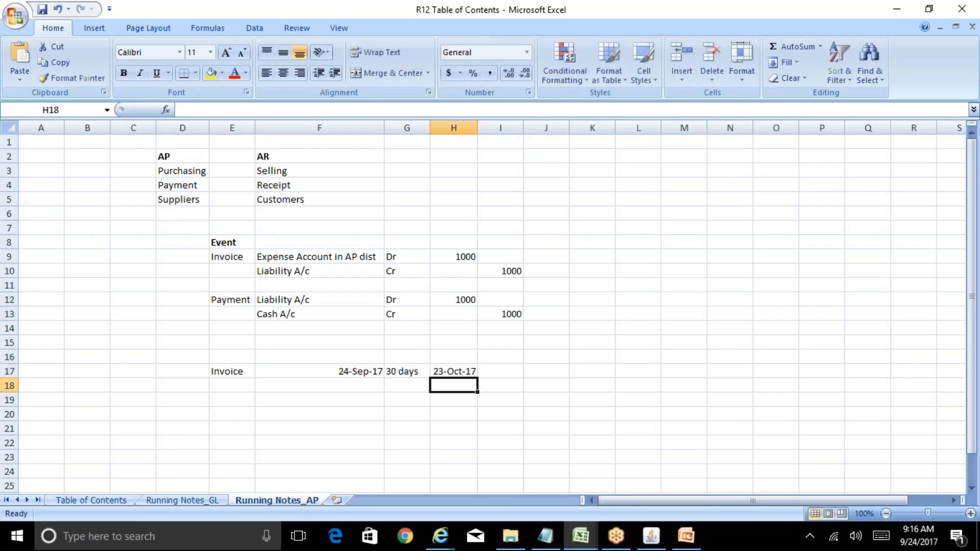
pyautogui.press('Up')
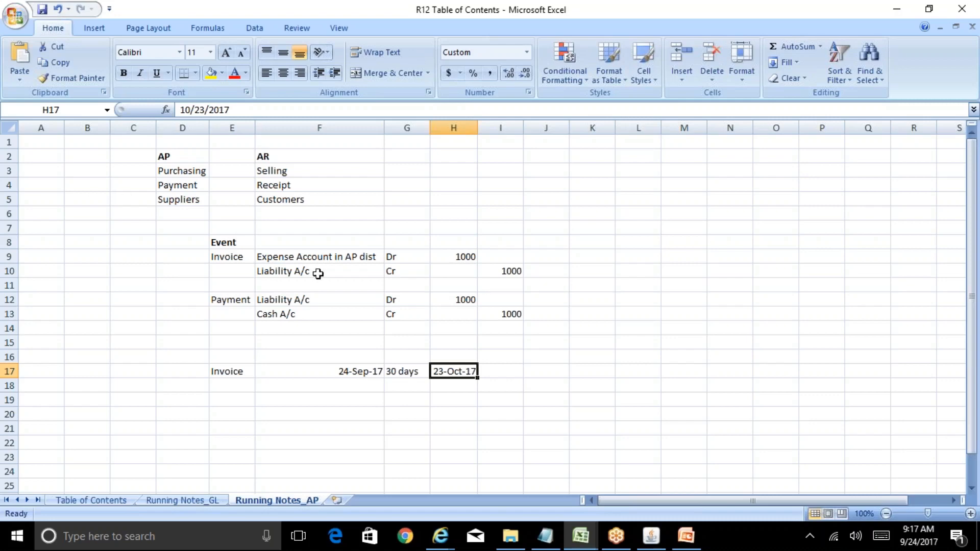
pyautogui.click(412, 379)
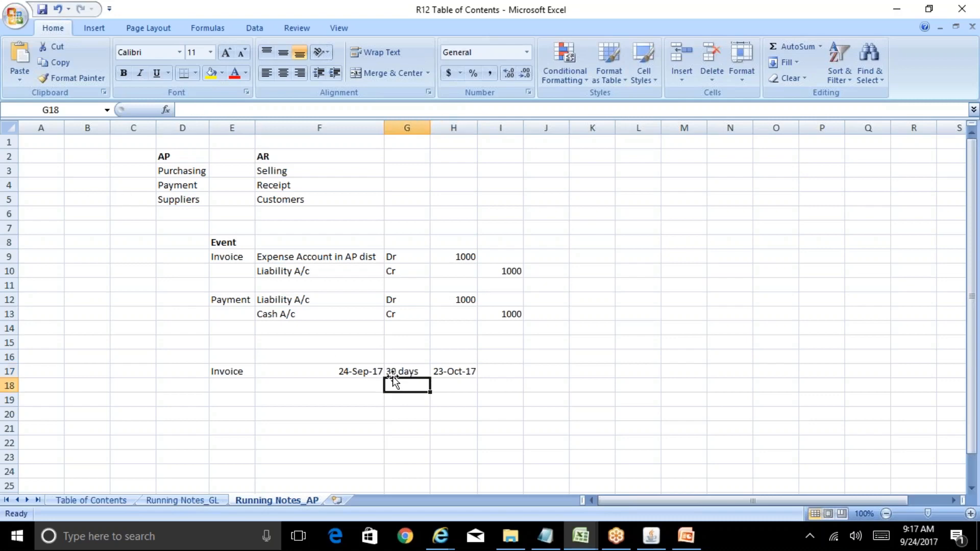
pyautogui.click(361, 372)
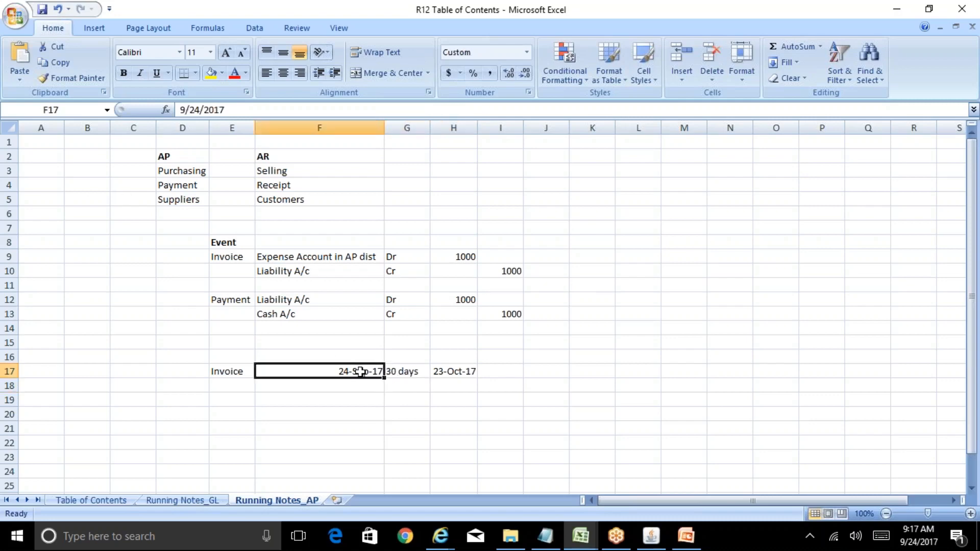
# Step: Return to Oracle Applications and choose Invoice as the Terms Date Basis in Payables System Setup
pyautogui.click(651, 536)
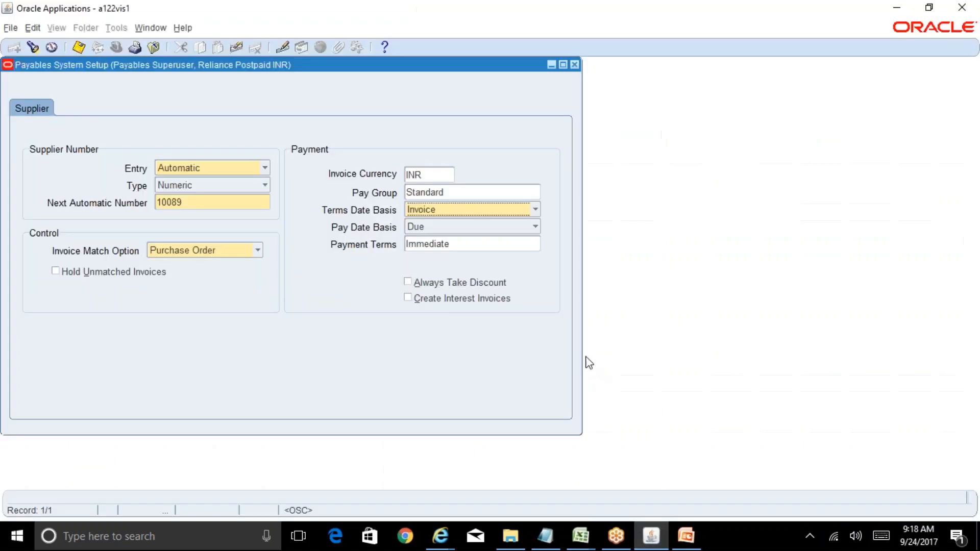
pyautogui.click(530, 217)
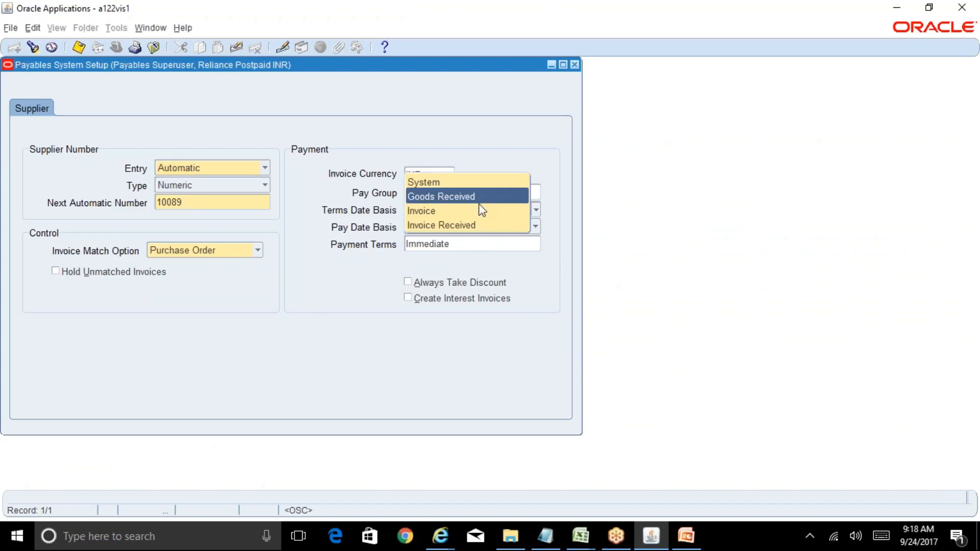
pyautogui.click(485, 219)
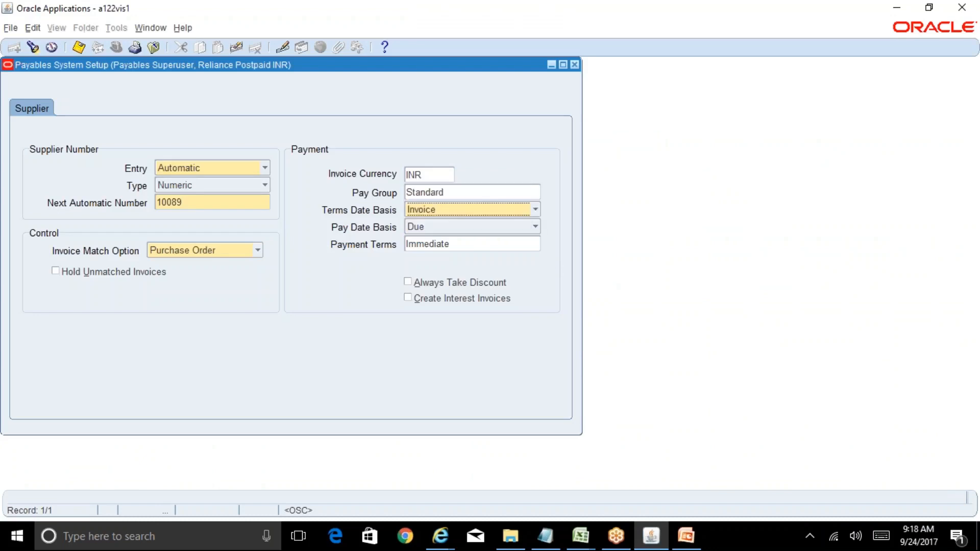
# Step: Look up the list of values for Payment Terms and close it without picking a term
pyautogui.click(462, 243)
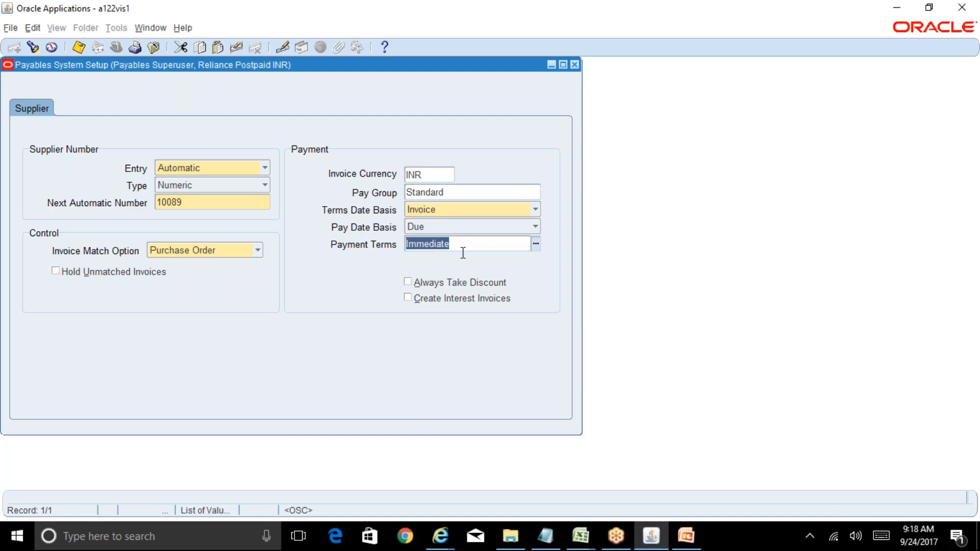
pyautogui.click(536, 244)
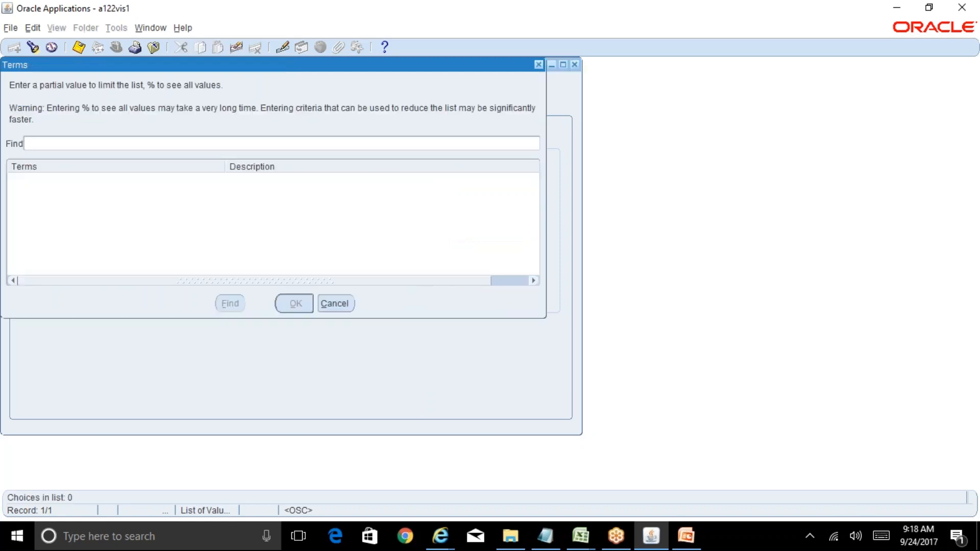
pyautogui.click(340, 304)
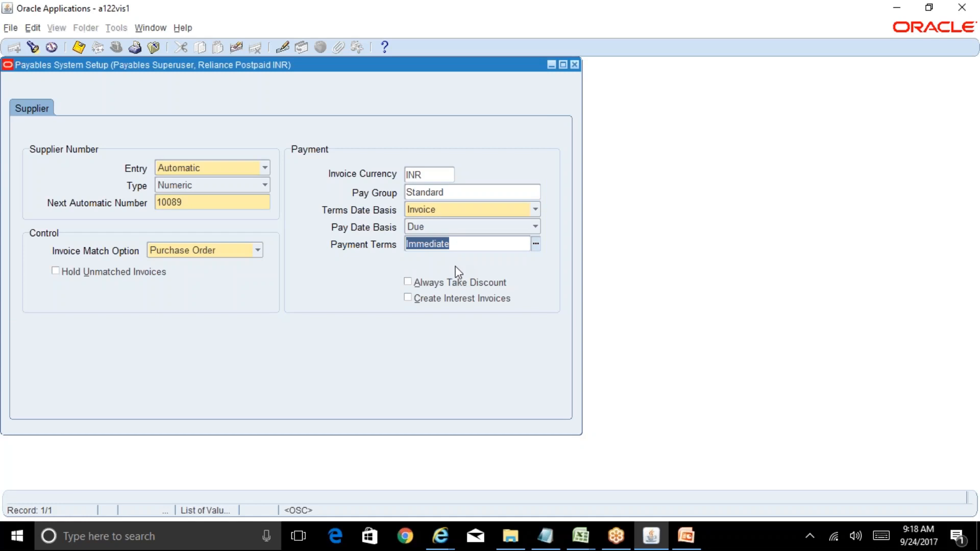
# Step: Save the Payables System Setup record and close the form
pyautogui.click(76, 50)
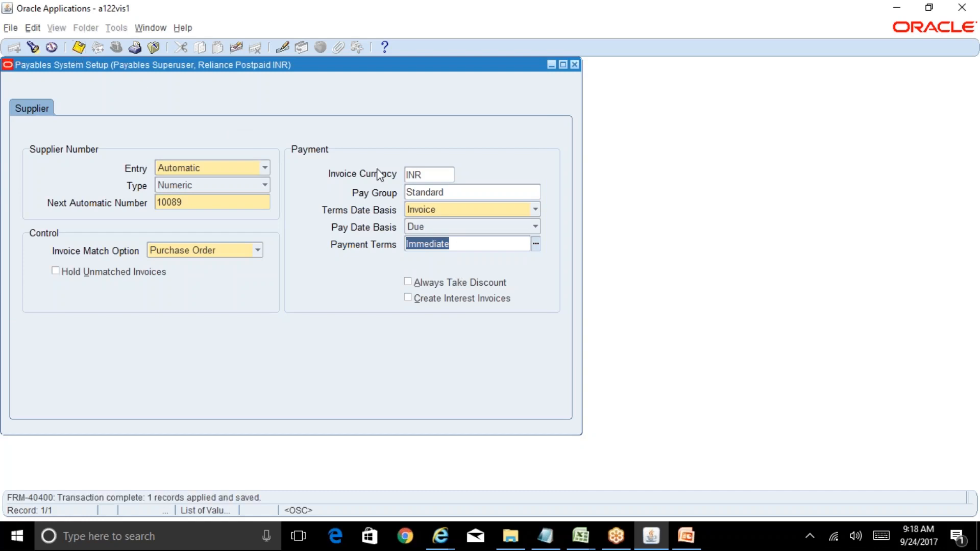
pyautogui.click(575, 64)
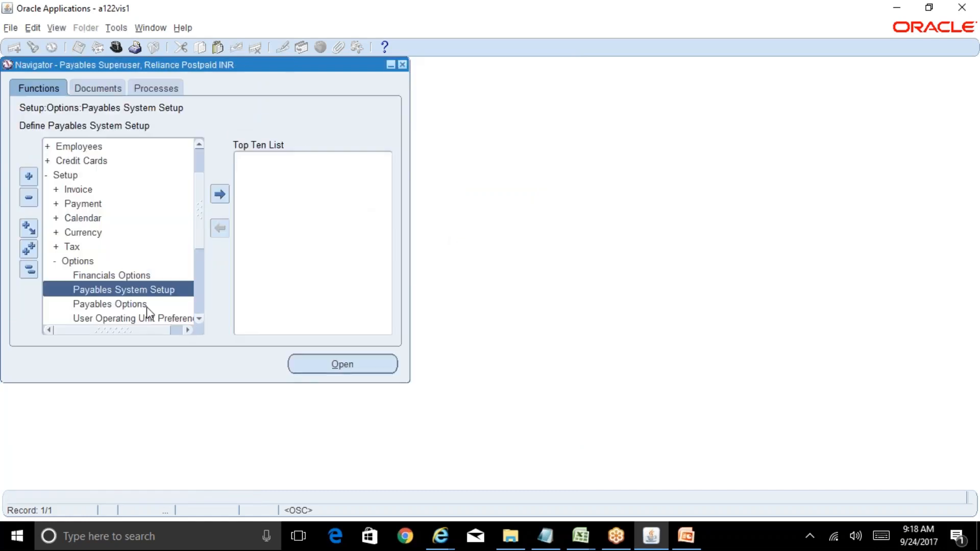